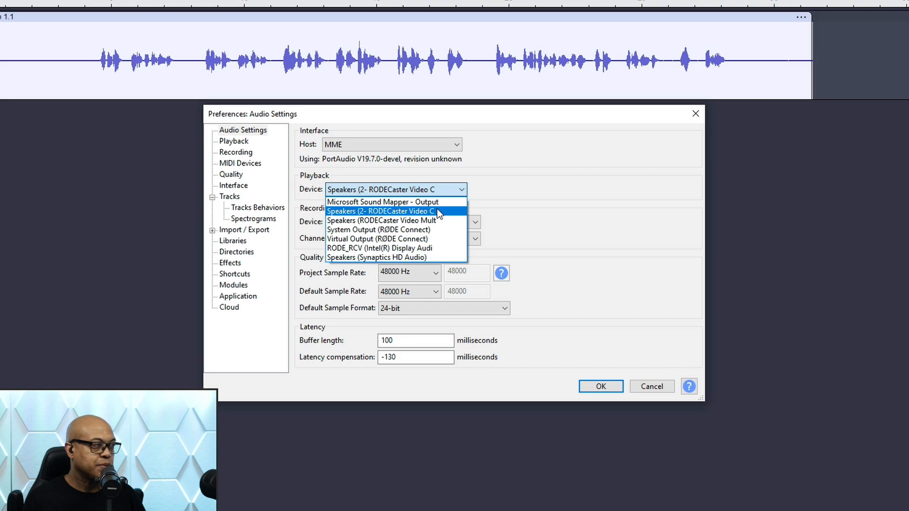
Step: Set the playback device to Speakers (2- RODECaster Video C and the recording device to Microphone (2- RODECaster Video
{"action": "left_click", "coordinate": [437, 209]}
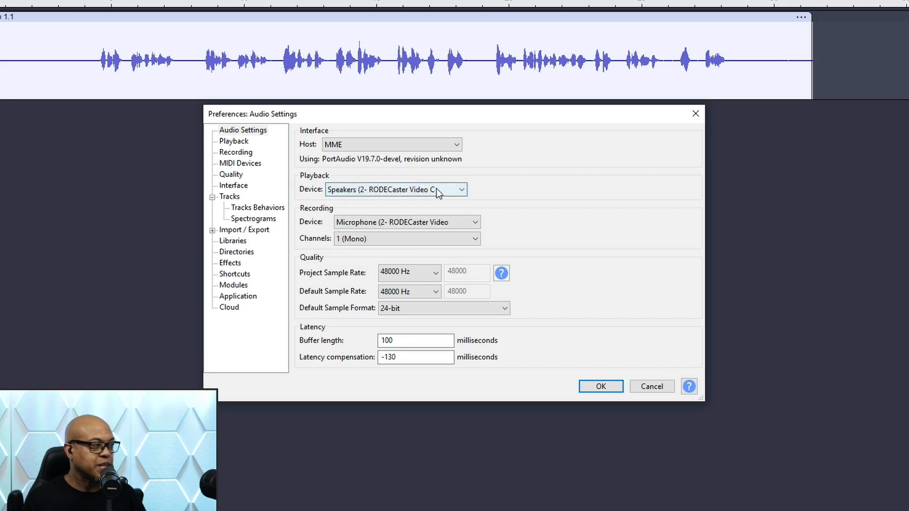
{"action": "left_click", "coordinate": [440, 222]}
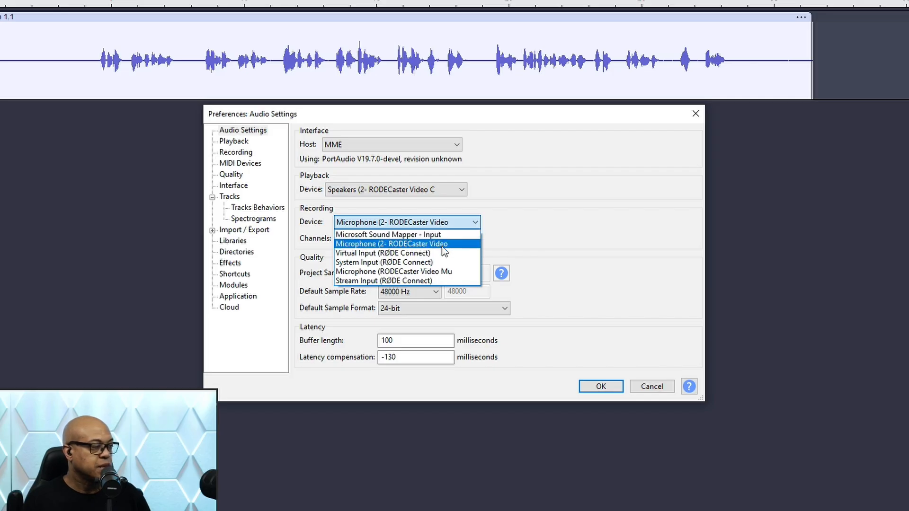
{"action": "left_click", "coordinate": [443, 245]}
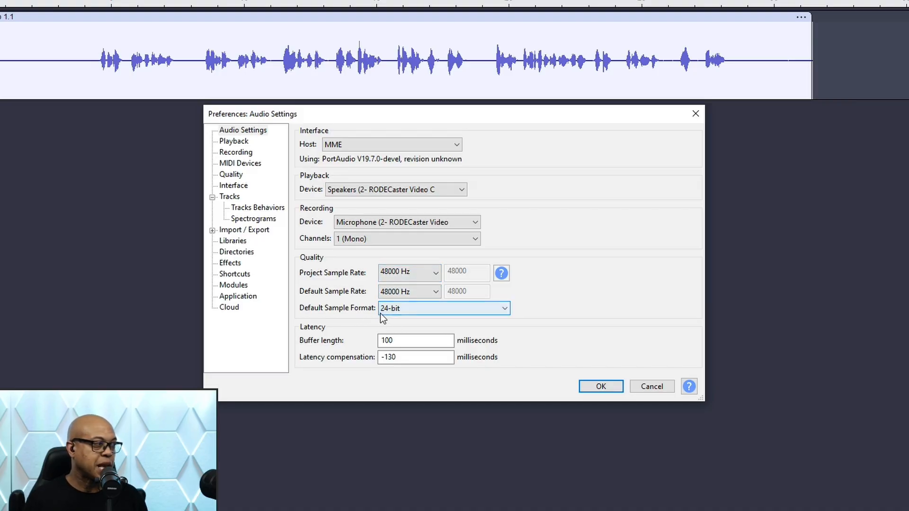
Step: Choose 24-bit as the default sample format and apply the audio settings
{"action": "left_click", "coordinate": [439, 308]}
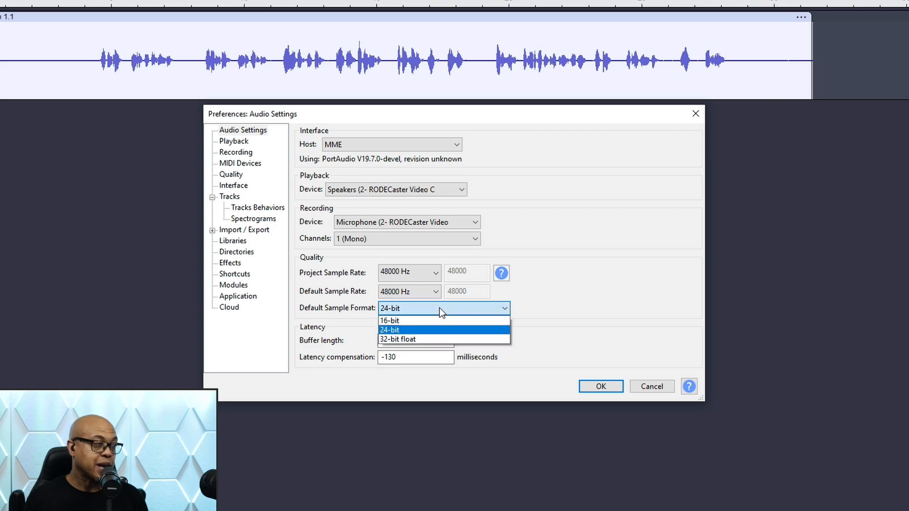
{"action": "left_click", "coordinate": [424, 332]}
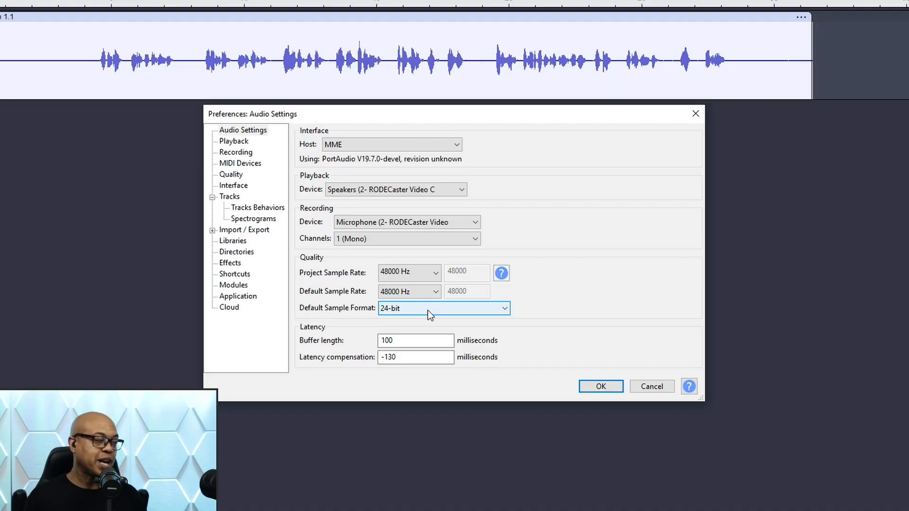
{"action": "left_click", "coordinate": [428, 312]}
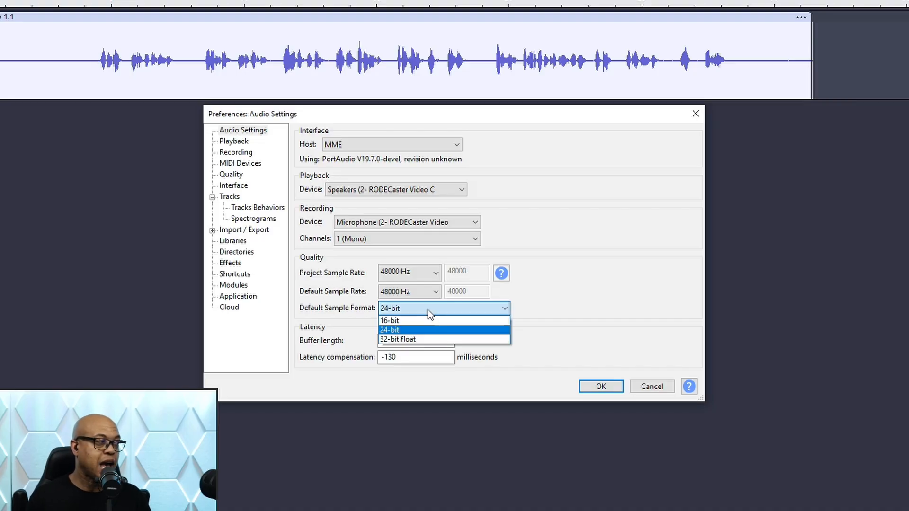
{"action": "left_click", "coordinate": [427, 309]}
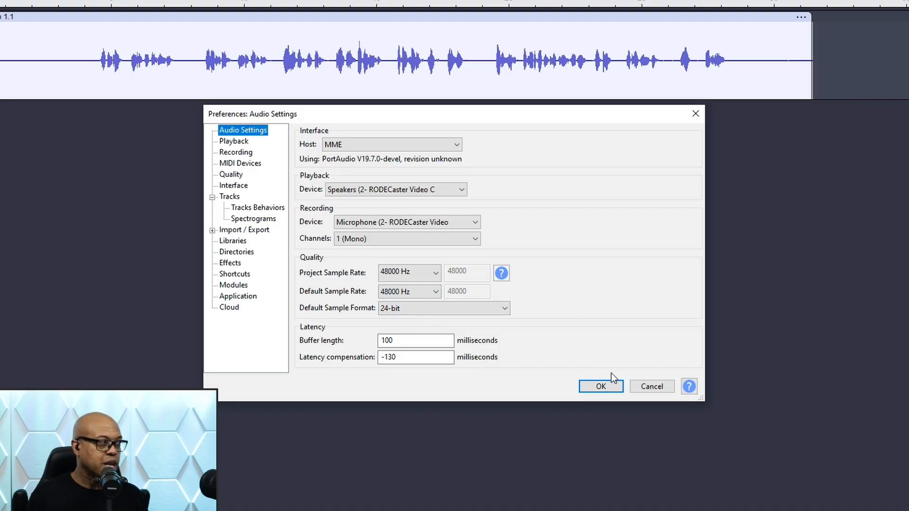
{"action": "left_click", "coordinate": [601, 388]}
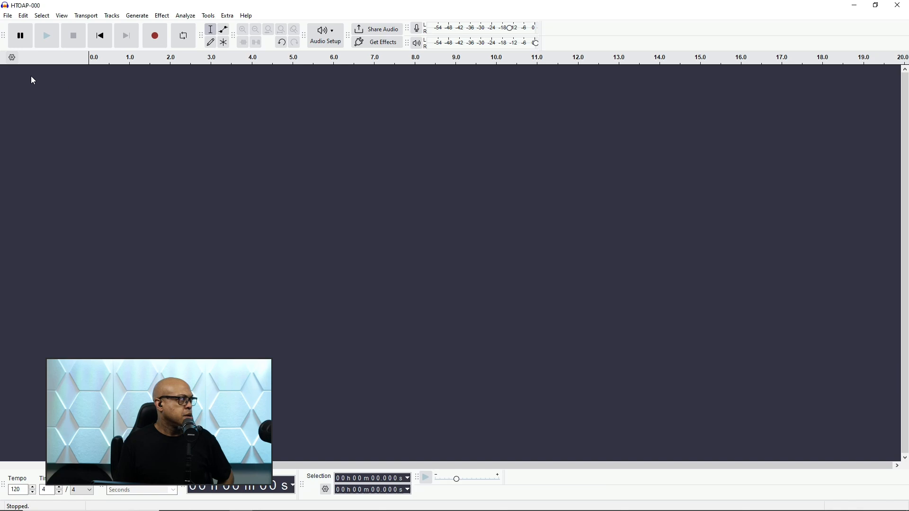
Step: Record a voice take of about 22 seconds and save the project as HTOAP-000 in the Free Editing Course folder
{"action": "left_click", "coordinate": [156, 37]}
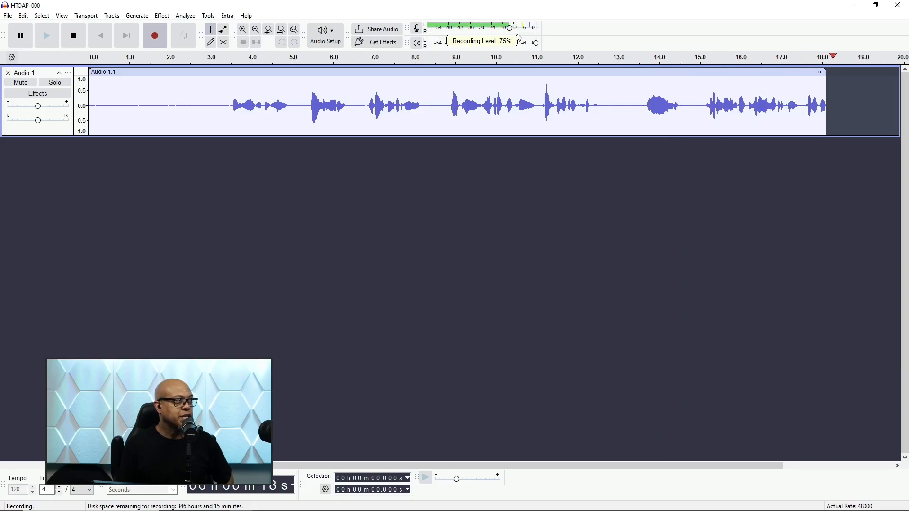
{"action": "left_click", "coordinate": [78, 40]}
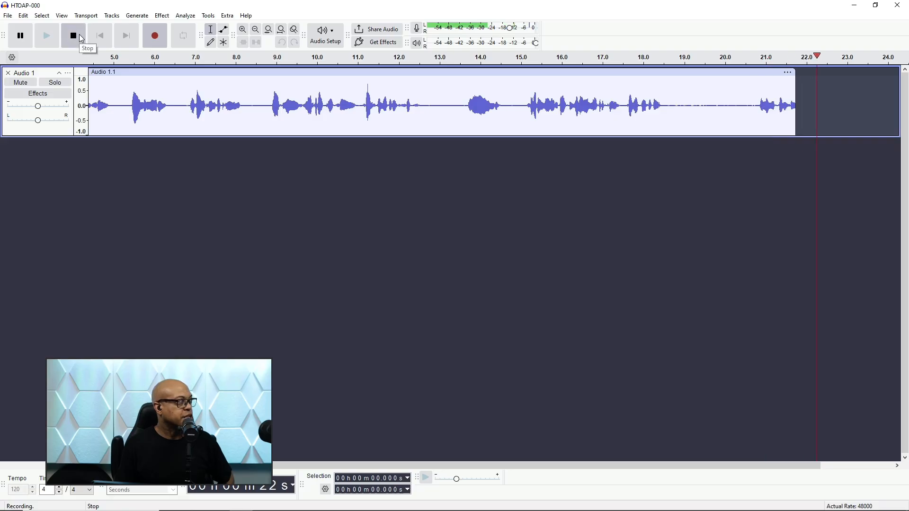
{"action": "left_click", "coordinate": [8, 16]}
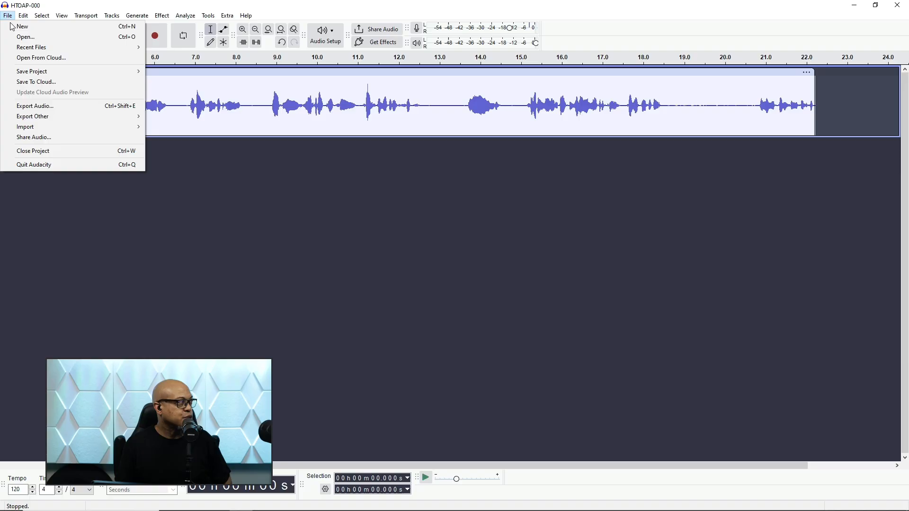
{"action": "mouse_move", "coordinate": [66, 74]}
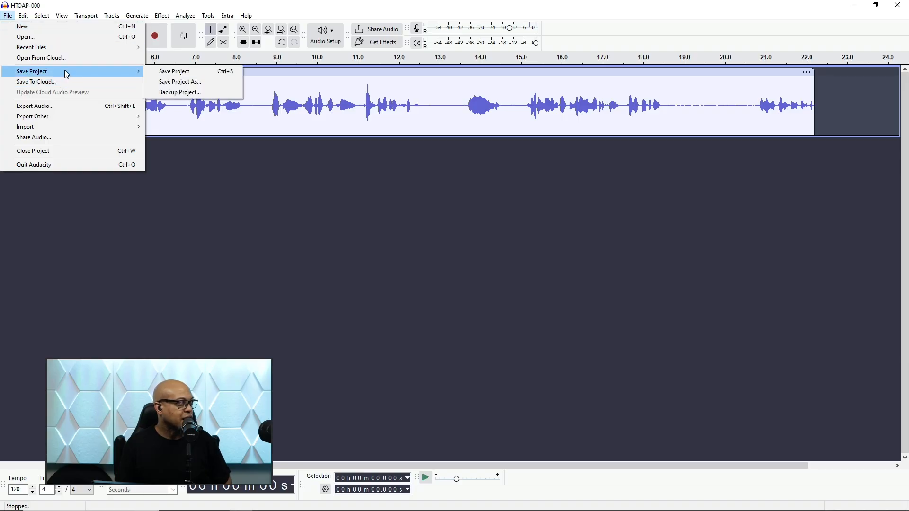
{"action": "left_click", "coordinate": [178, 86]}
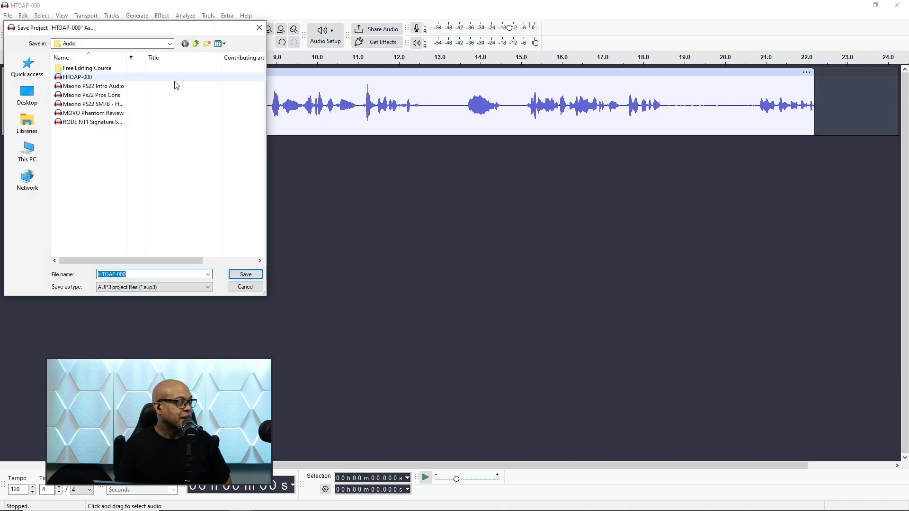
{"action": "double_click", "coordinate": [84, 69]}
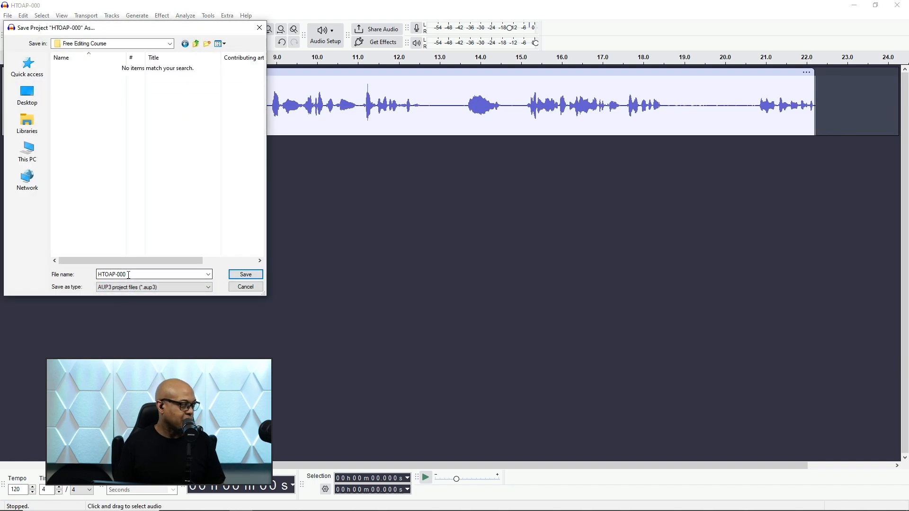
{"action": "left_click", "coordinate": [246, 275]}
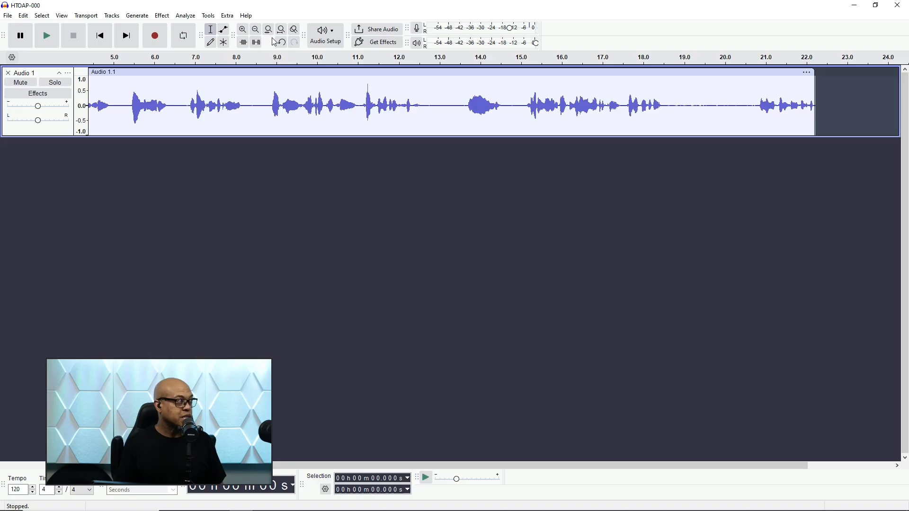
Step: Import the HTOAP-000 WAV file from the Free Editing Course folder and make its track taller
{"action": "left_click", "coordinate": [256, 31]}
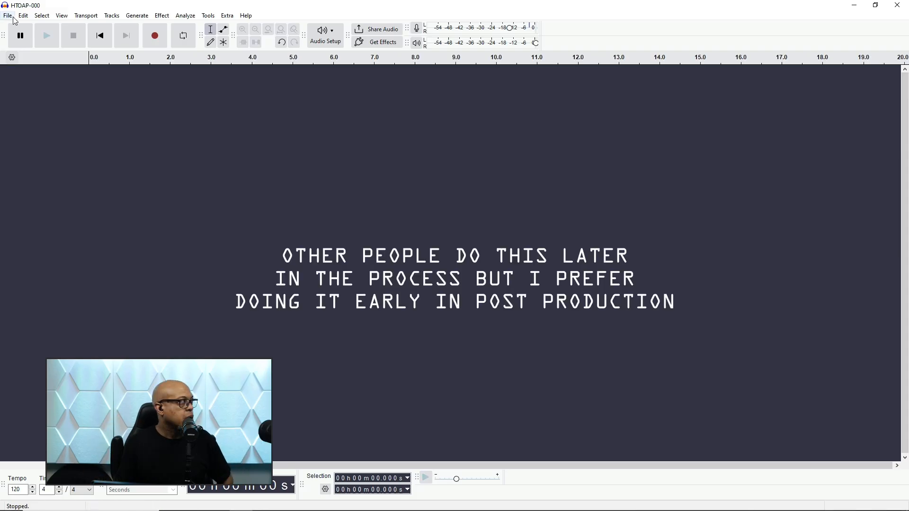
{"action": "left_click", "coordinate": [7, 16]}
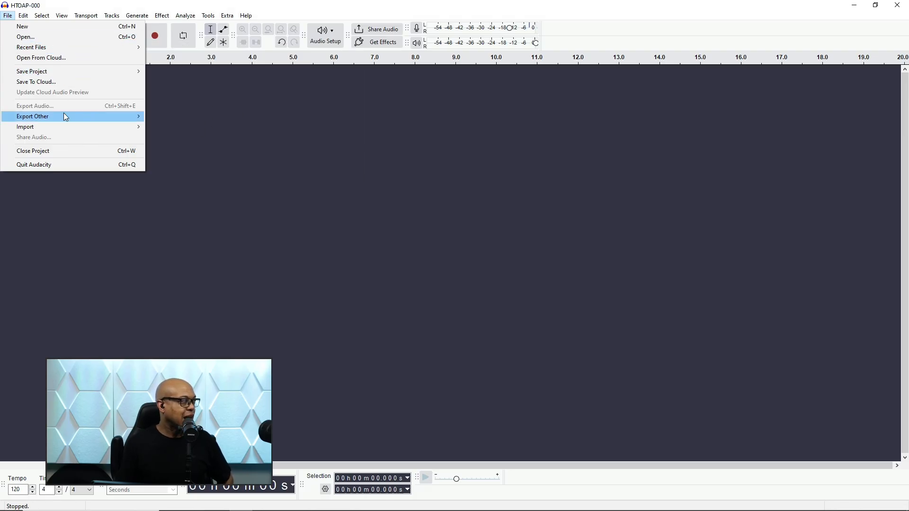
{"action": "mouse_move", "coordinate": [54, 128]}
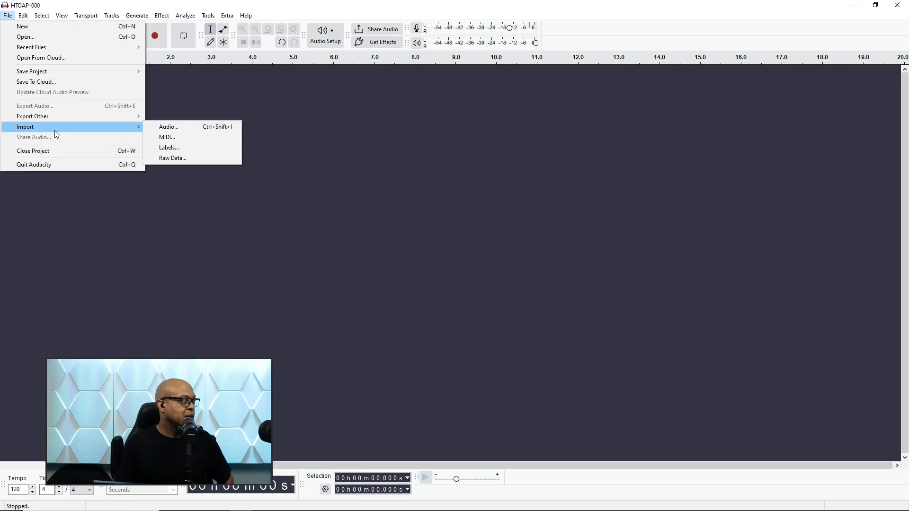
{"action": "left_click", "coordinate": [178, 127]}
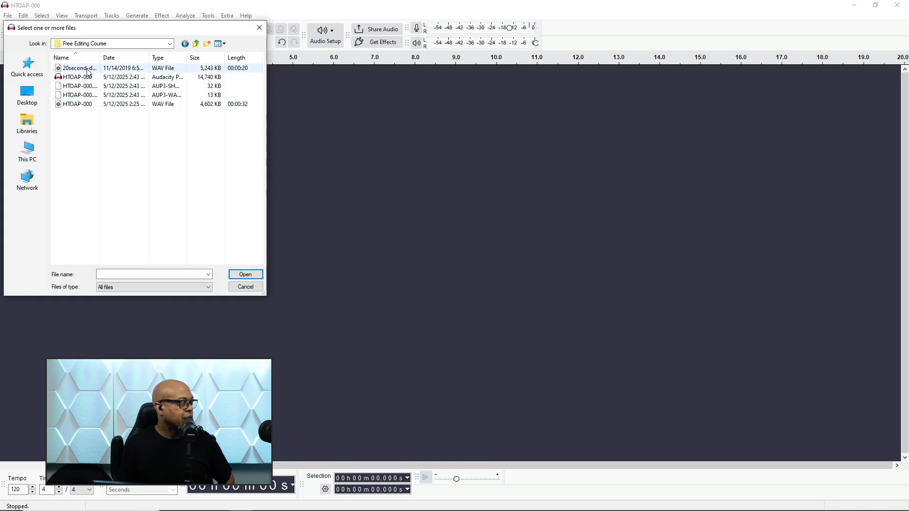
{"action": "left_click", "coordinate": [80, 104]}
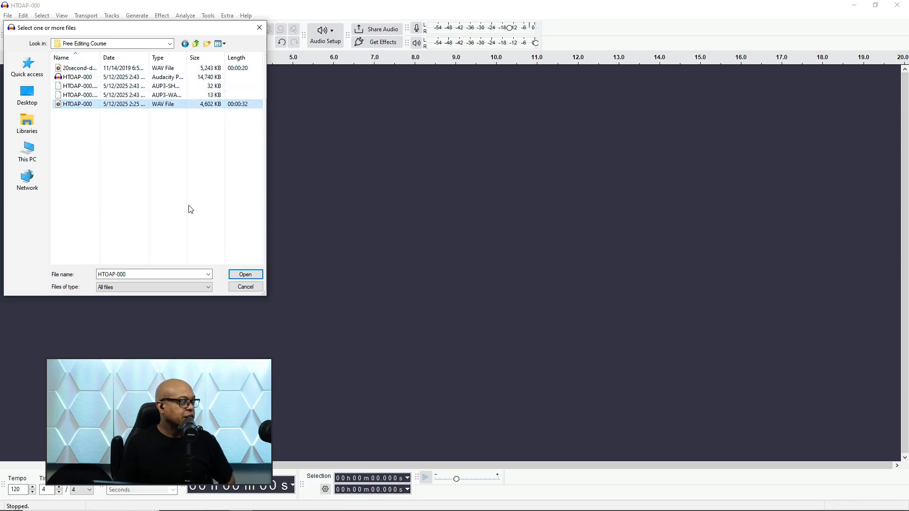
{"action": "left_click", "coordinate": [245, 276]}
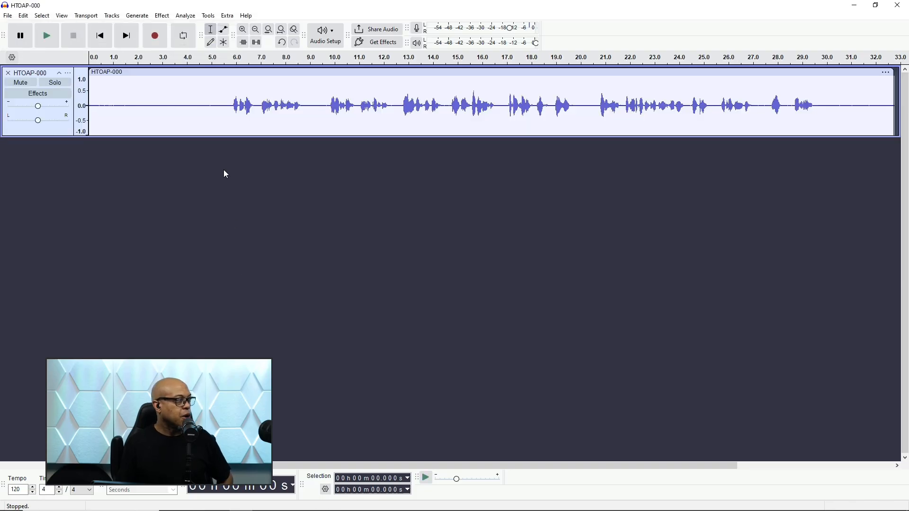
{"action": "left_click_drag", "start_coordinate": [94, 137], "coordinate": [95, 206]}
Step: Capture a Noise Reduction profile from the silent opening of the track, from the start to about 4.9 s
{"action": "left_click", "coordinate": [99, 95]}
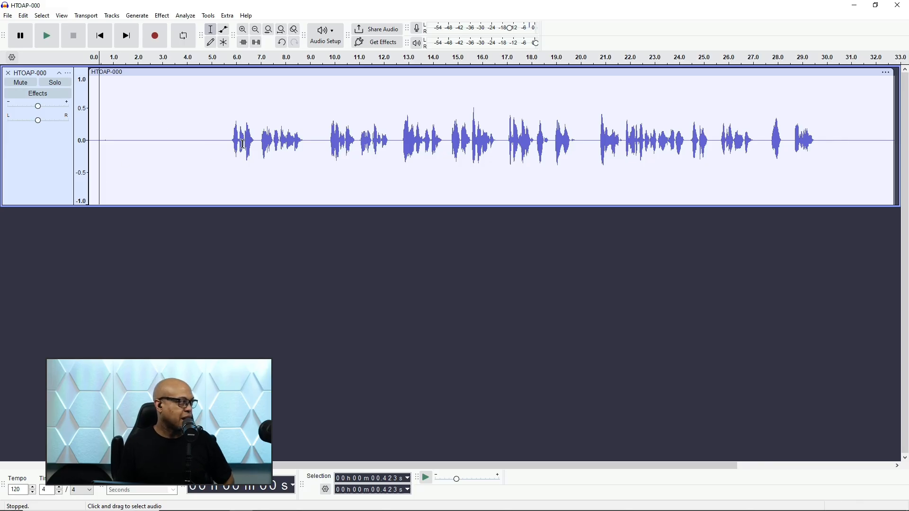
{"action": "left_click", "coordinate": [227, 142]}
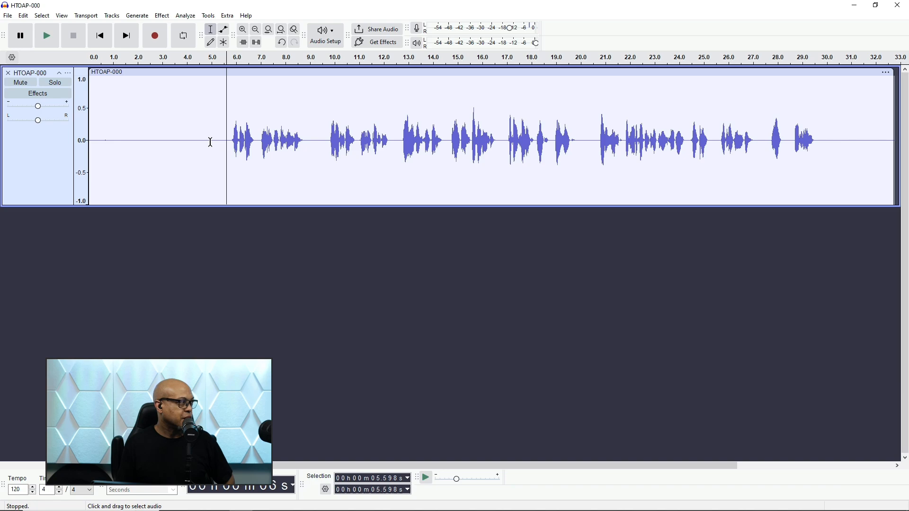
{"action": "left_click_drag", "start_coordinate": [210, 141], "coordinate": [139, 141]}
{"action": "left_click", "coordinate": [203, 142]}
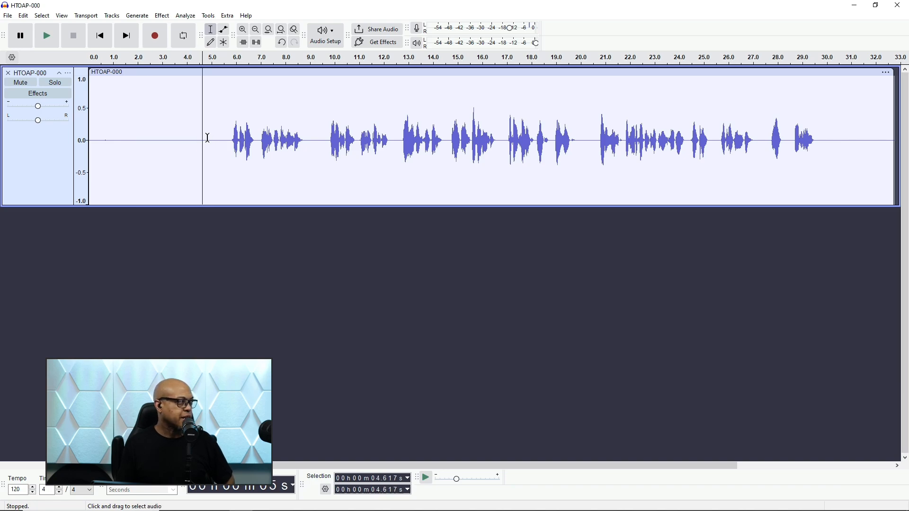
{"action": "left_click", "coordinate": [209, 140]}
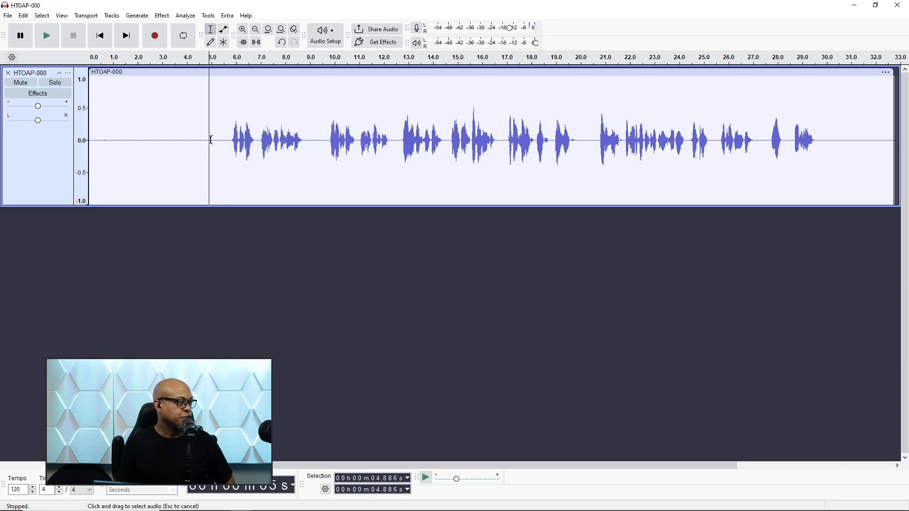
{"action": "left_click", "coordinate": [211, 140], "text": "shift"}
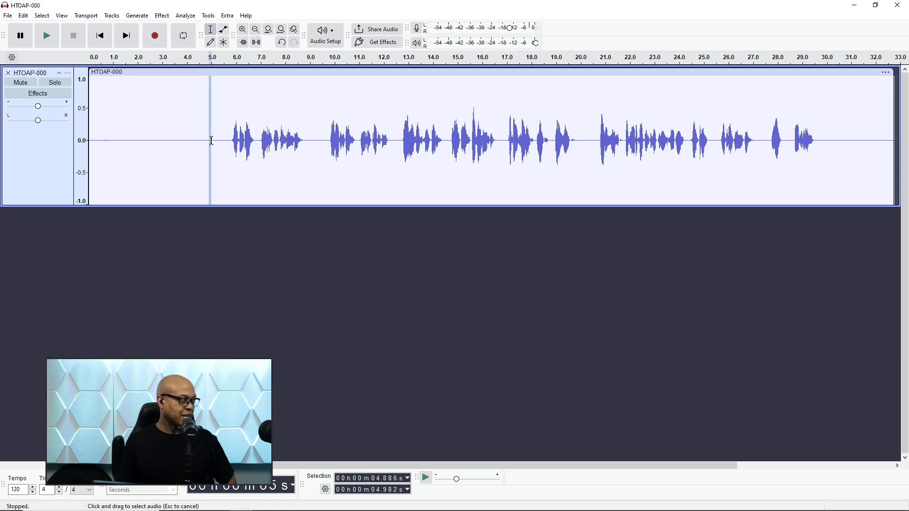
{"action": "left_click_drag", "start_coordinate": [212, 140], "coordinate": [74, 134]}
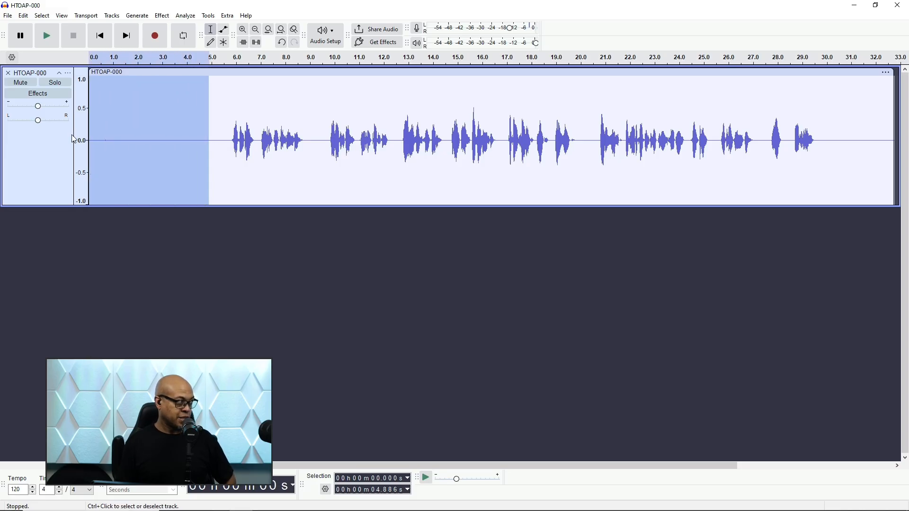
{"action": "left_click", "coordinate": [160, 16]}
{"action": "mouse_move", "coordinate": [188, 132]}
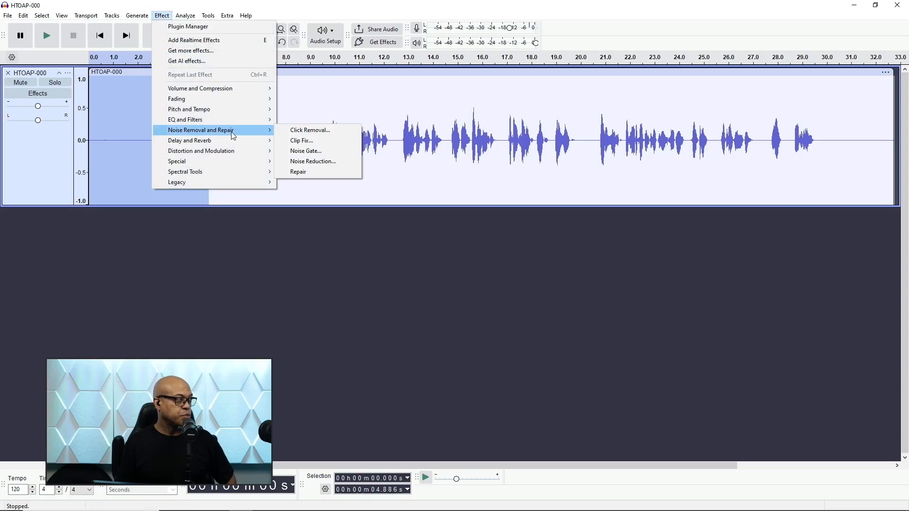
{"action": "left_click", "coordinate": [305, 162]}
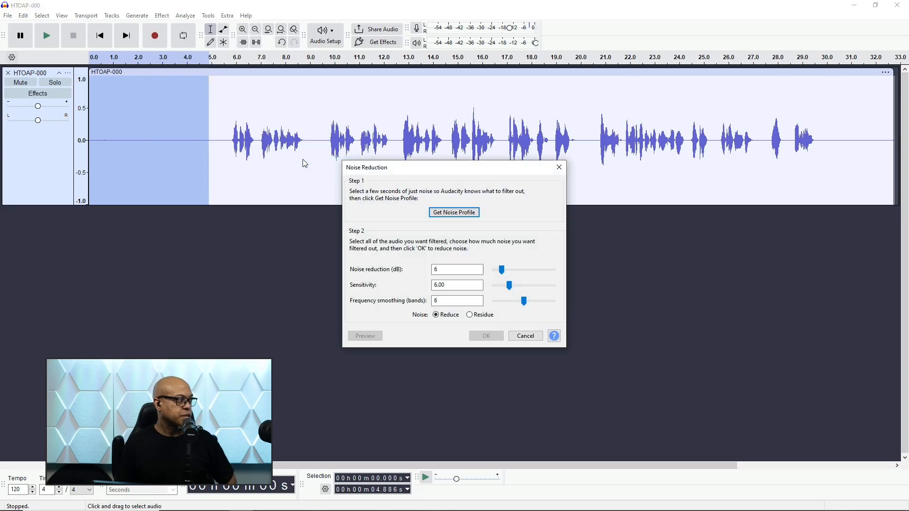
{"action": "left_click", "coordinate": [458, 214]}
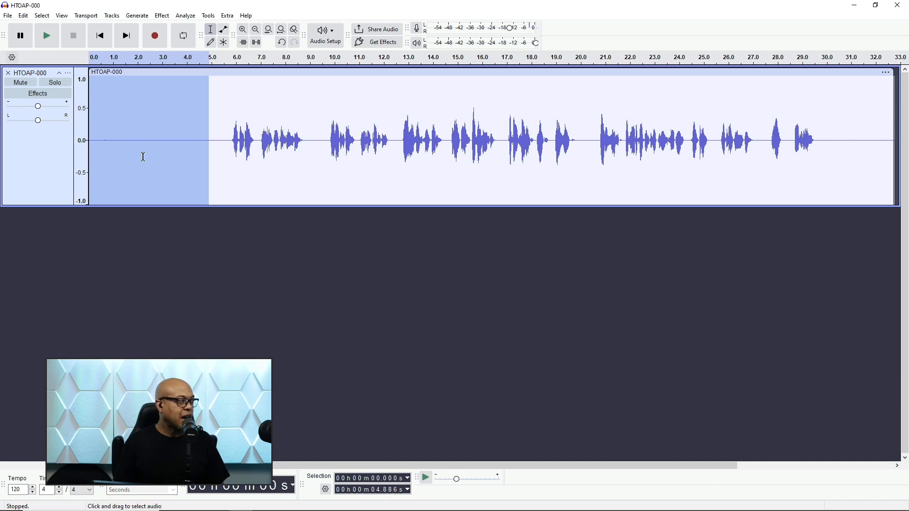
Step: Apply Noise Reduction to the entire track with 6 dB reduction, sensitivity 6.00 and 6 frequency smoothing bands
{"action": "left_click", "coordinate": [172, 135]}
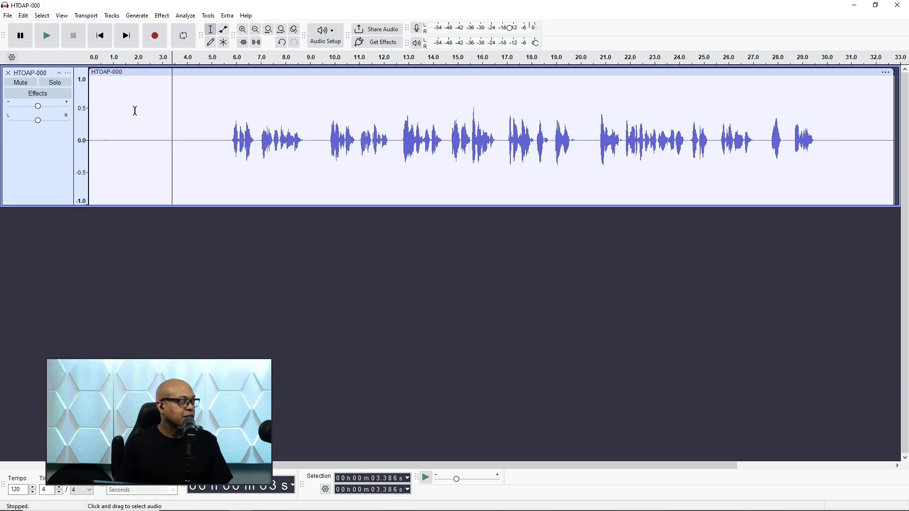
{"action": "key", "text": "ctrl+a"}
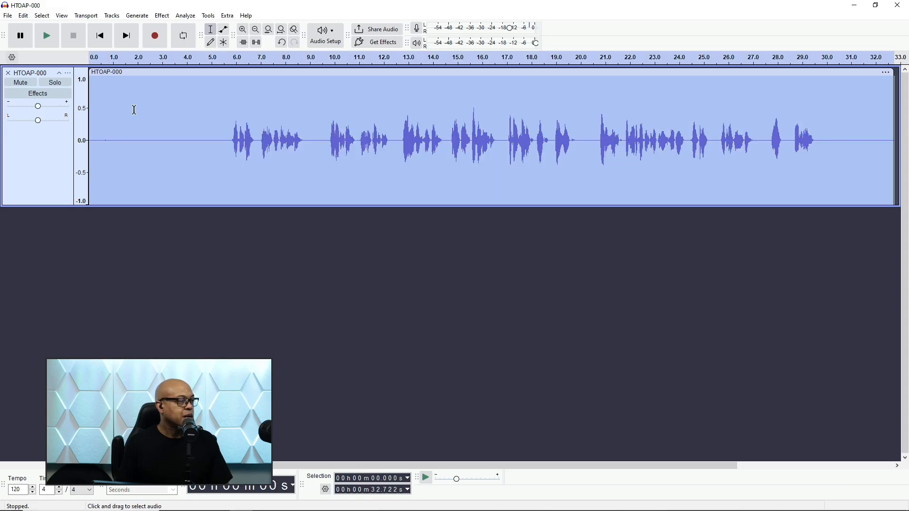
{"action": "left_click", "coordinate": [163, 16]}
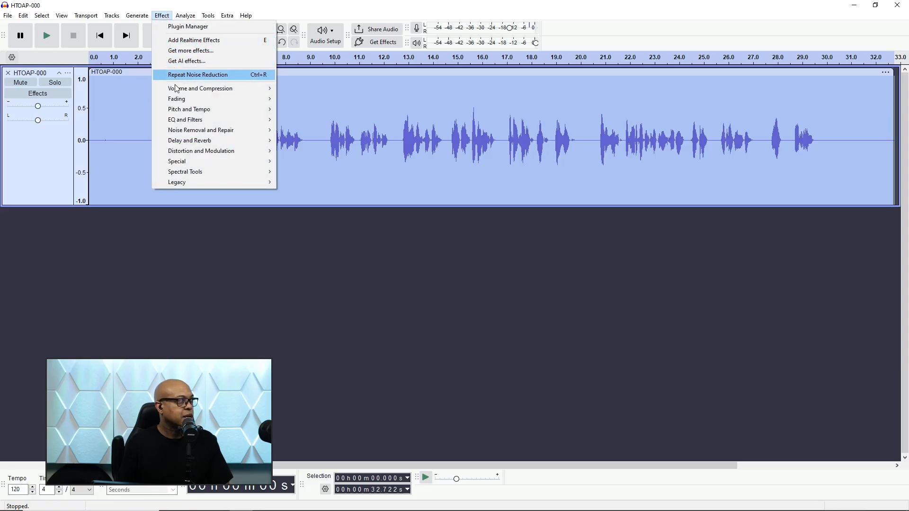
{"action": "mouse_move", "coordinate": [189, 137]}
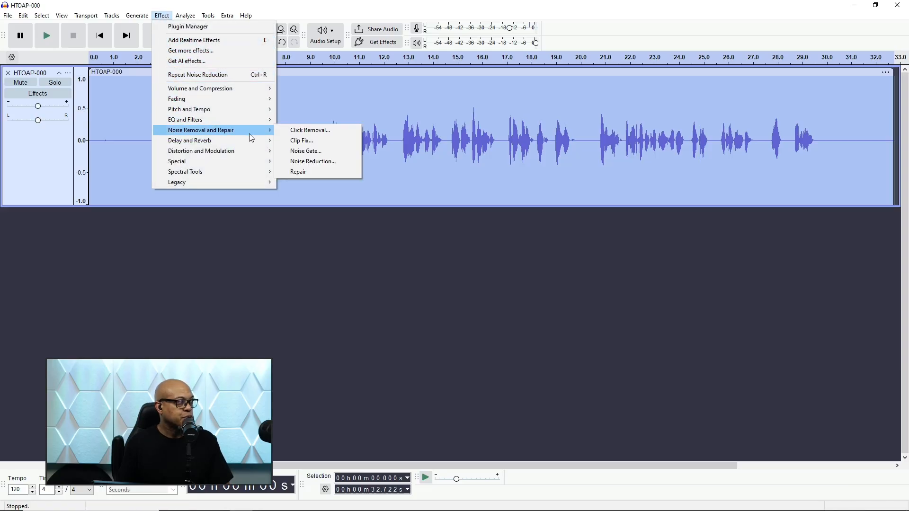
{"action": "left_click", "coordinate": [302, 164]}
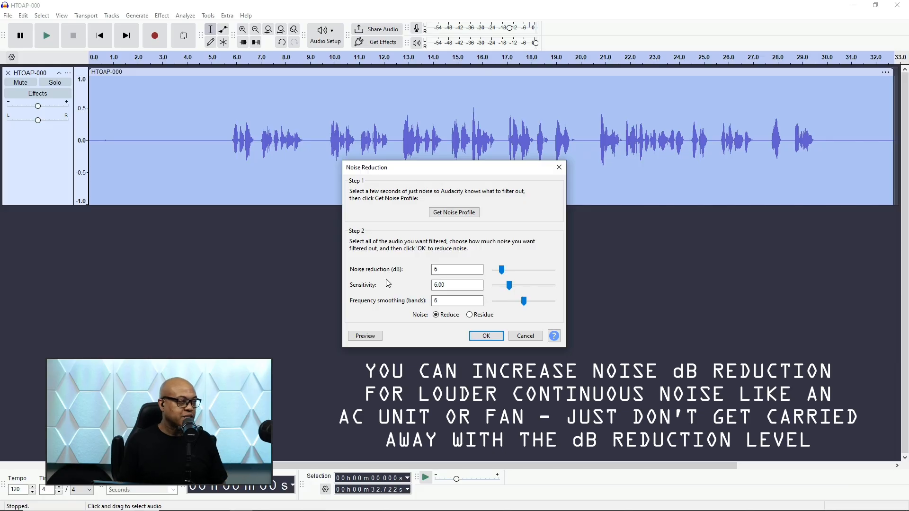
{"action": "left_click", "coordinate": [487, 335]}
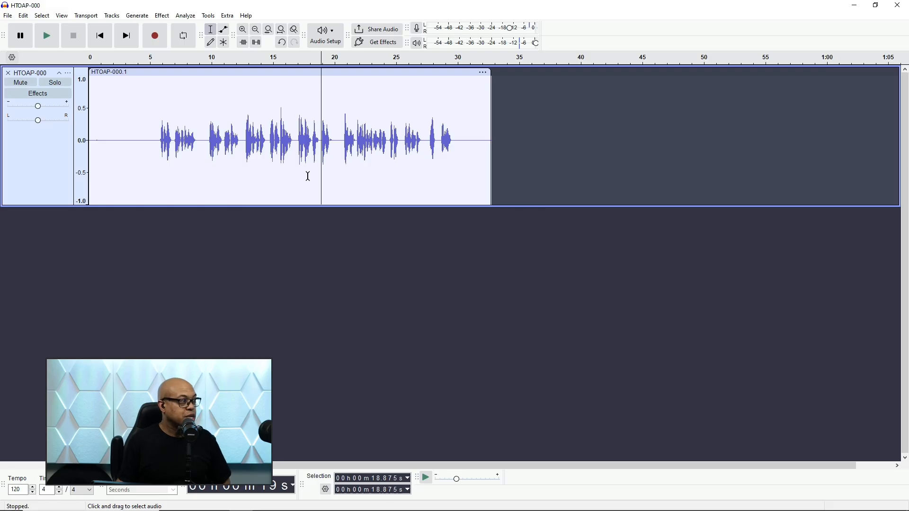
Step: Listen to the track from about 5.7 s and replay the section from about 18.9 to 20.4 s
{"action": "left_click", "coordinate": [159, 135]}
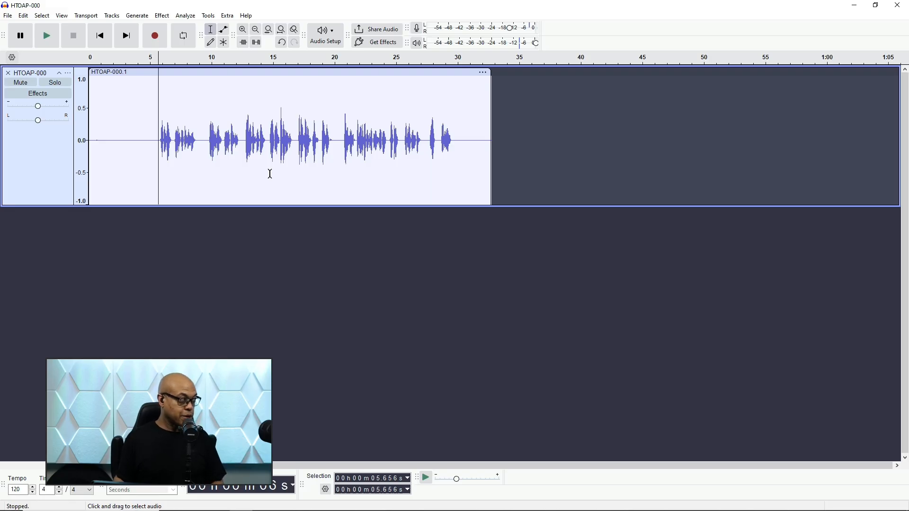
{"action": "key", "text": "space"}
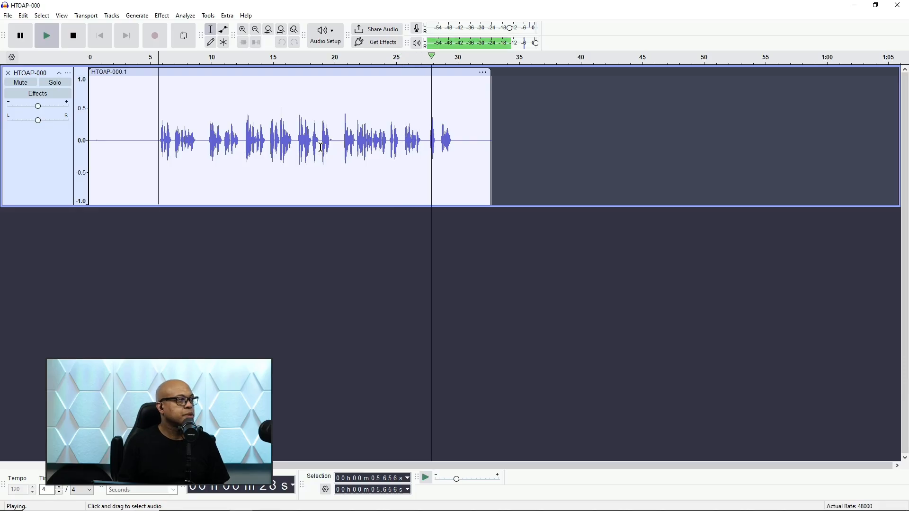
{"action": "key", "text": "space"}
{"action": "left_click_drag", "start_coordinate": [321, 148], "coordinate": [339, 153]}
{"action": "key", "text": "space"}
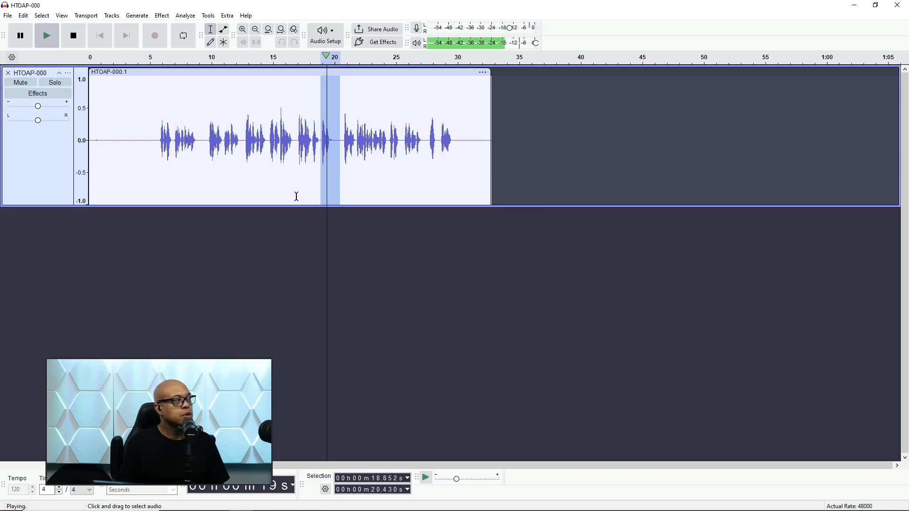
{"action": "key", "text": "space"}
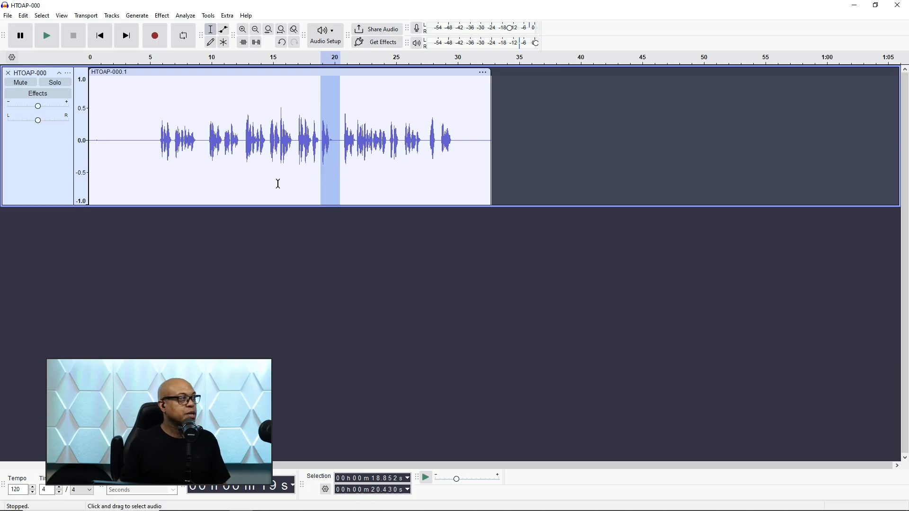
Step: Delete the spoken section from about 18.8 to 20.2 s in the HTOAP-000 track
{"action": "left_click", "coordinate": [246, 30]}
{"action": "left_click", "coordinate": [247, 30]}
{"action": "left_click", "coordinate": [463, 155]}
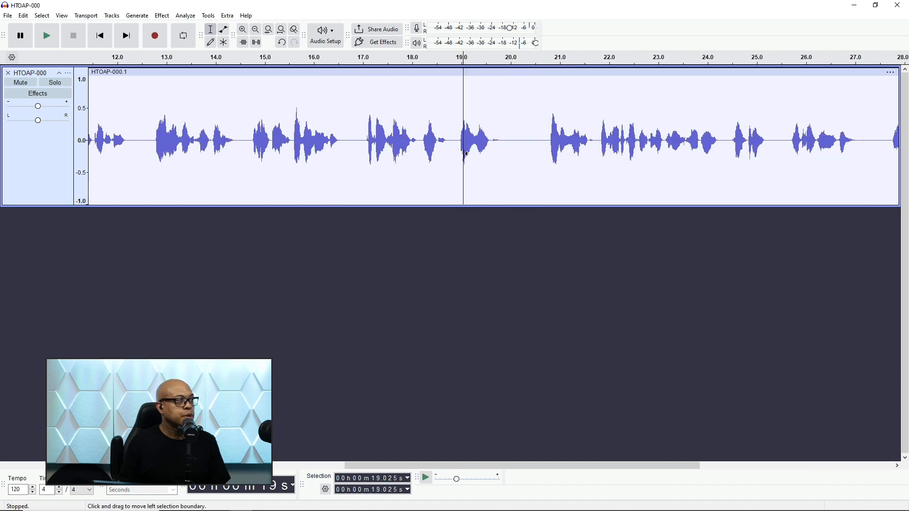
{"action": "left_click", "coordinate": [453, 142]}
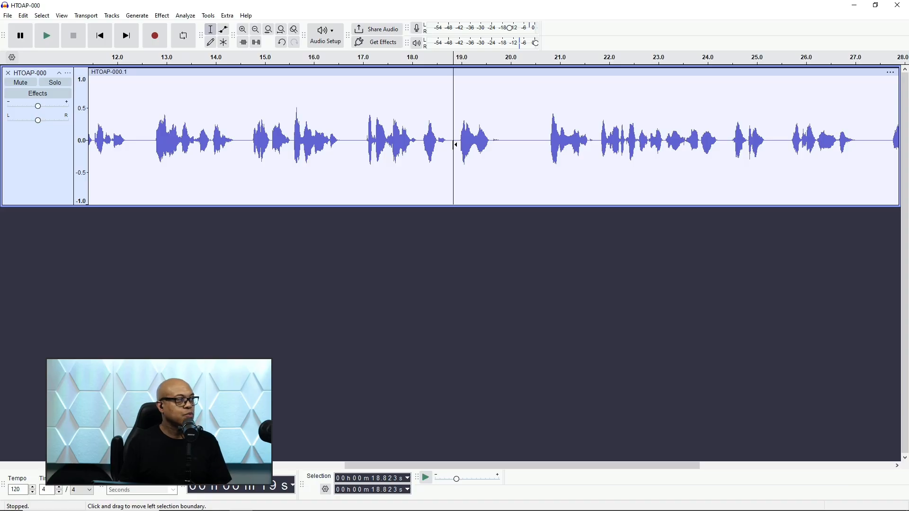
{"action": "left_click_drag", "start_coordinate": [452, 145], "coordinate": [520, 148]}
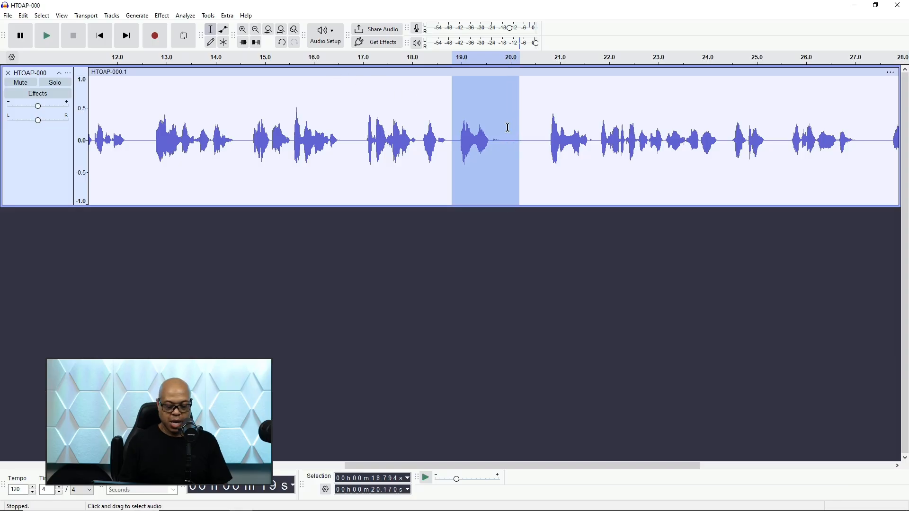
{"action": "key", "text": "Delete"}
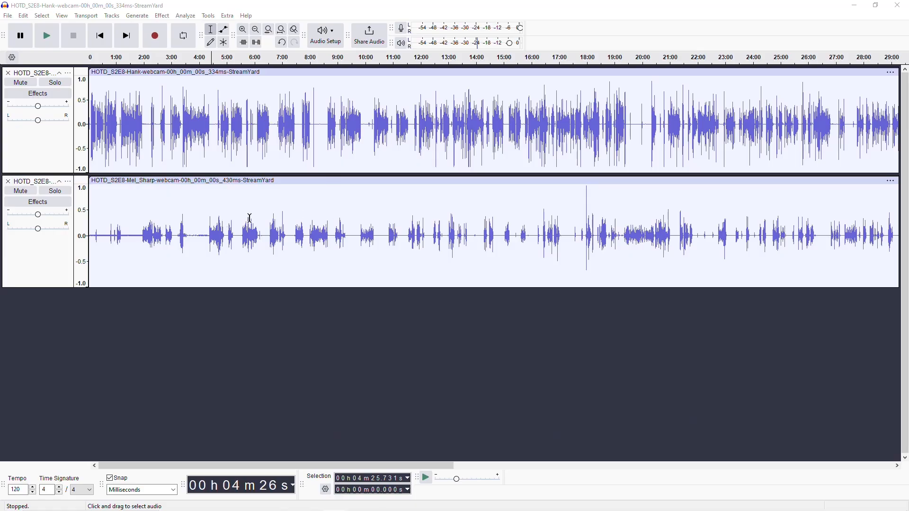
{"action": "left_click", "coordinate": [7, 16]}
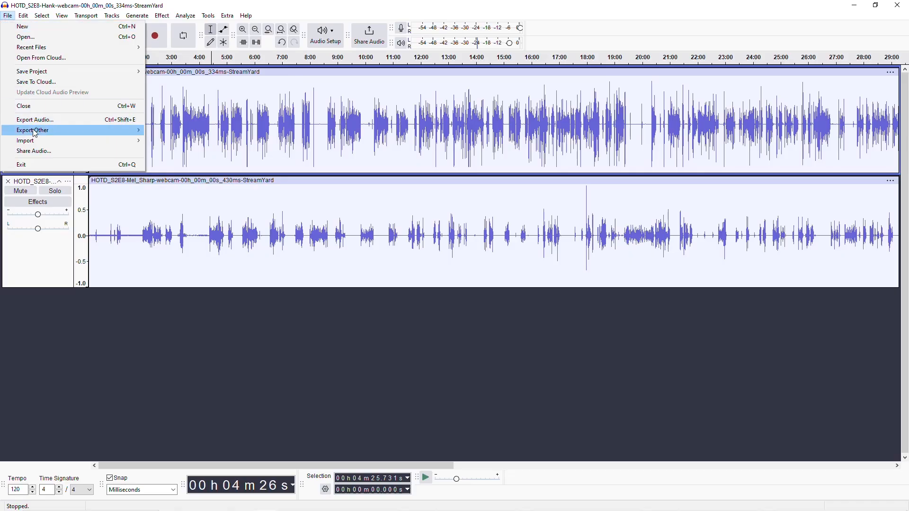
{"action": "mouse_move", "coordinate": [33, 142]}
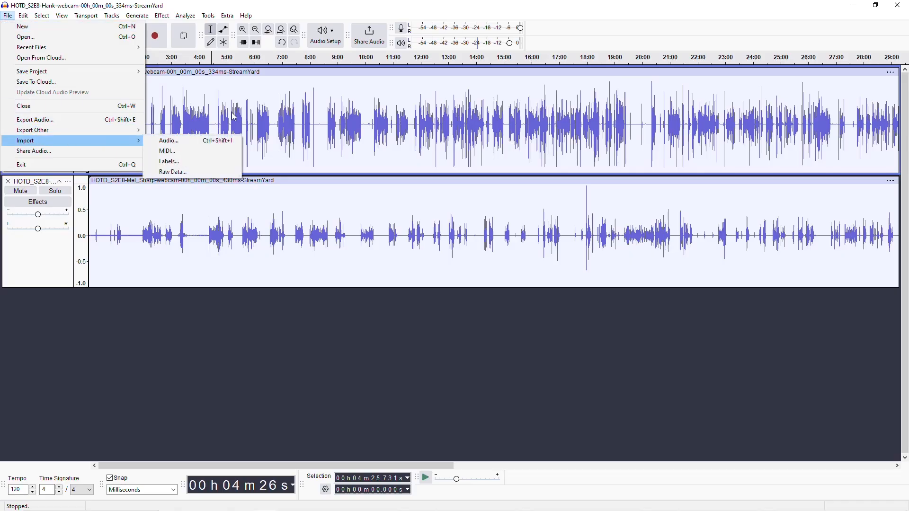
{"action": "left_click", "coordinate": [571, 286]}
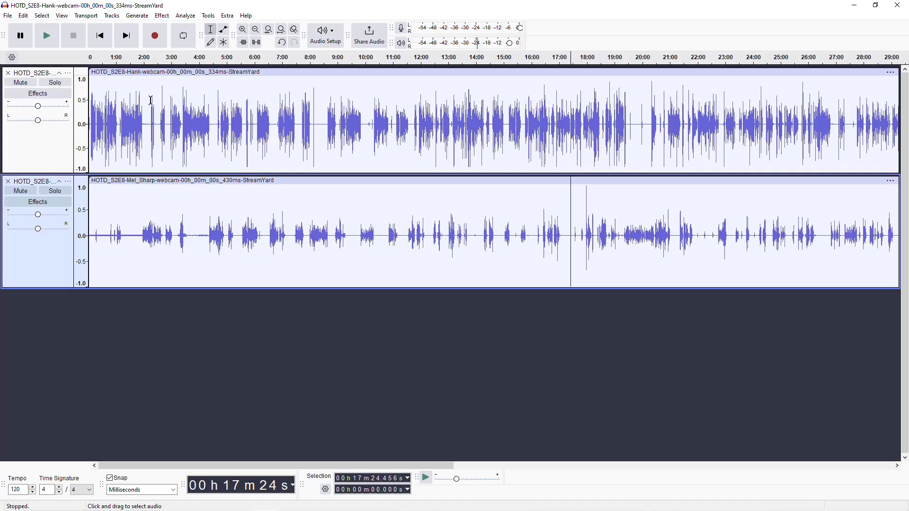
Step: Delete the burst of spikes from about 2:16.2 to 2:18.9 across both podcast tracks so they stay in sync
{"action": "left_click", "coordinate": [150, 136]}
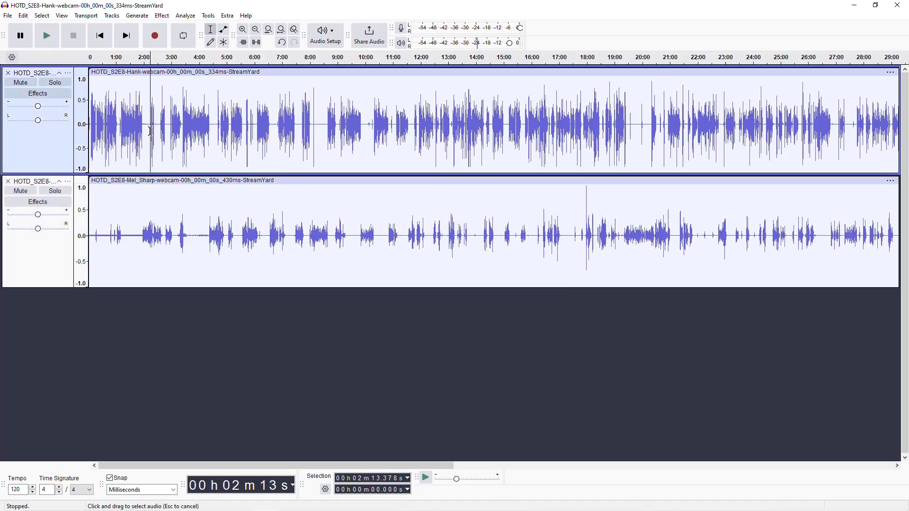
{"action": "left_click", "coordinate": [242, 29]}
{"action": "double_click", "coordinate": [243, 29]}
{"action": "double_click", "coordinate": [243, 29]}
{"action": "left_click", "coordinate": [579, 161]}
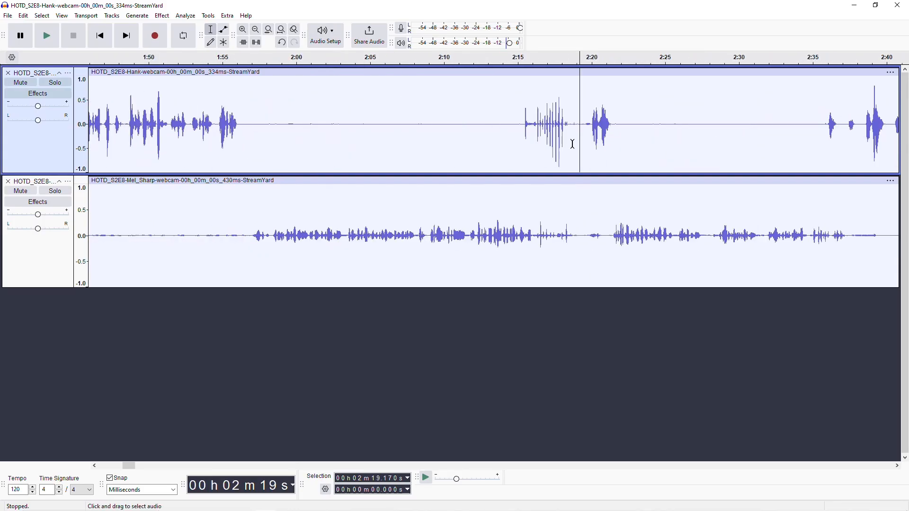
{"action": "left_click", "coordinate": [580, 121]}
{"action": "left_click_drag", "start_coordinate": [584, 123], "coordinate": [584, 142]}
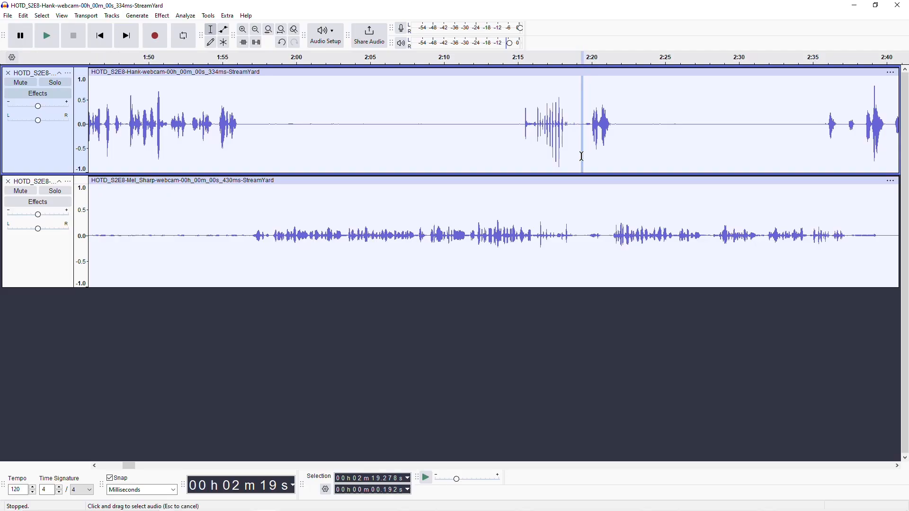
{"action": "left_click_drag", "start_coordinate": [578, 191], "coordinate": [581, 206]}
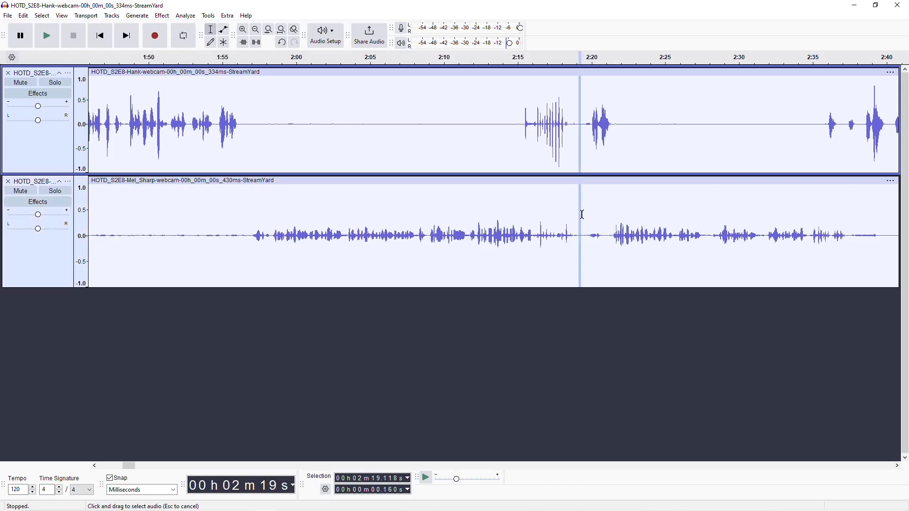
{"action": "left_click_drag", "start_coordinate": [556, 219], "coordinate": [536, 225]}
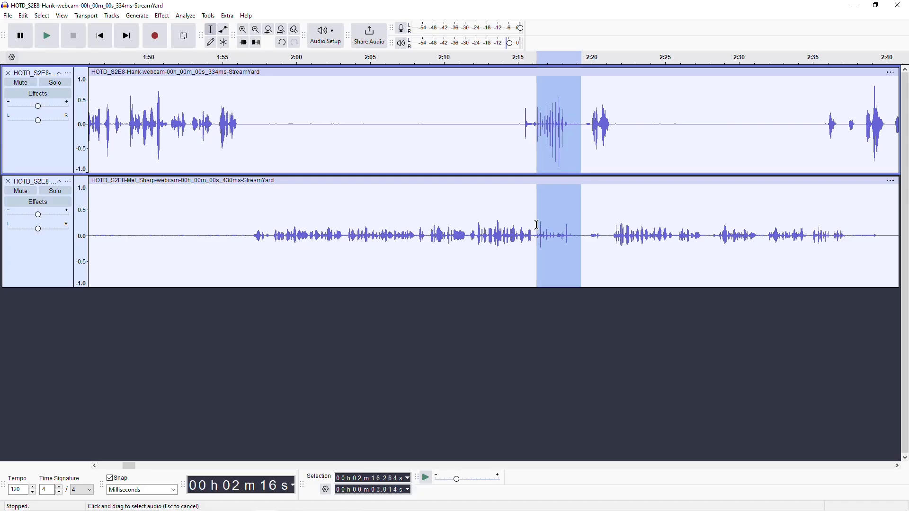
{"action": "left_click", "coordinate": [246, 31]}
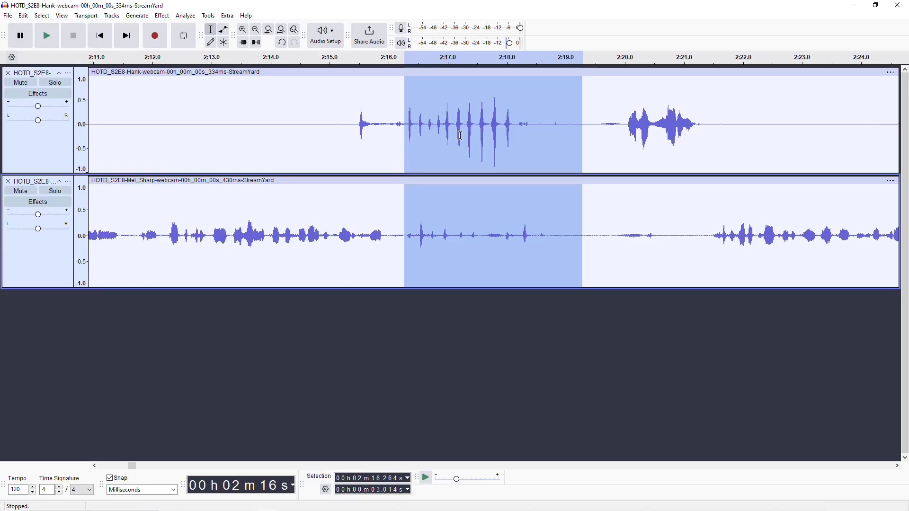
{"action": "left_click_drag", "start_coordinate": [581, 135], "coordinate": [558, 142]}
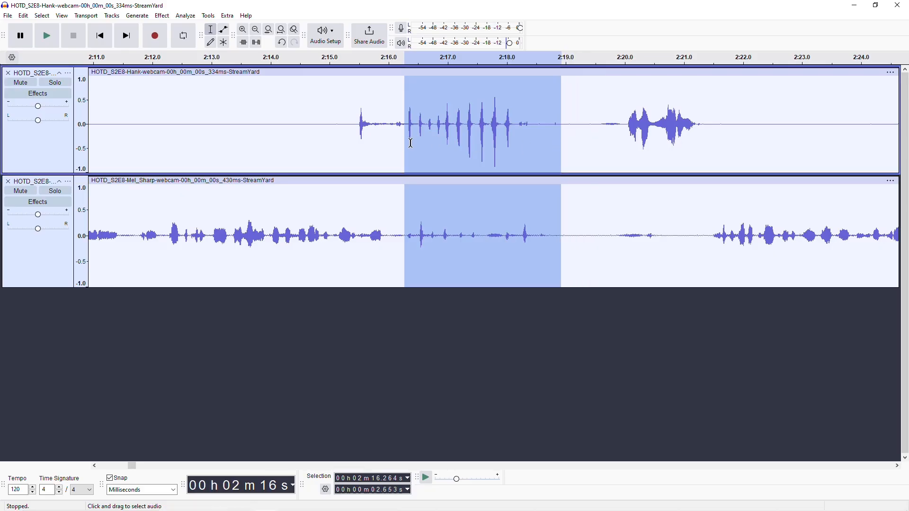
{"action": "left_click_drag", "start_coordinate": [405, 142], "coordinate": [403, 119]}
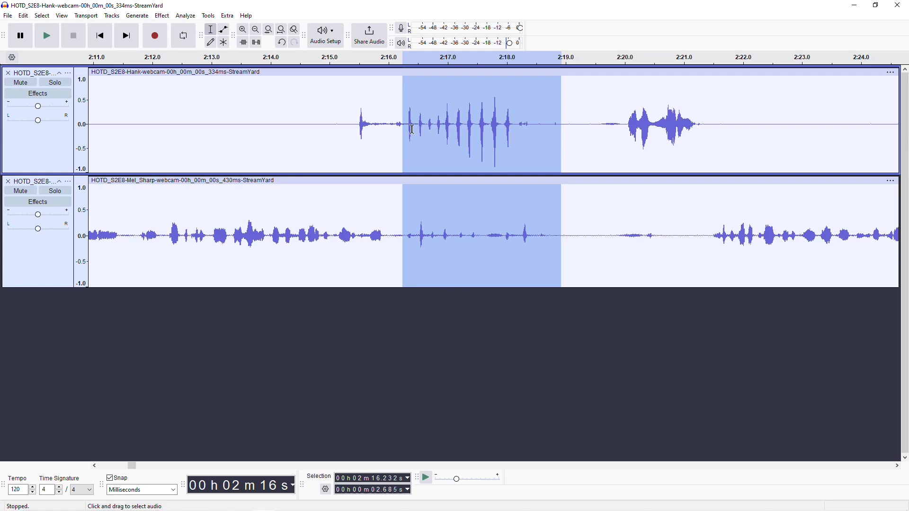
{"action": "key", "text": "Delete"}
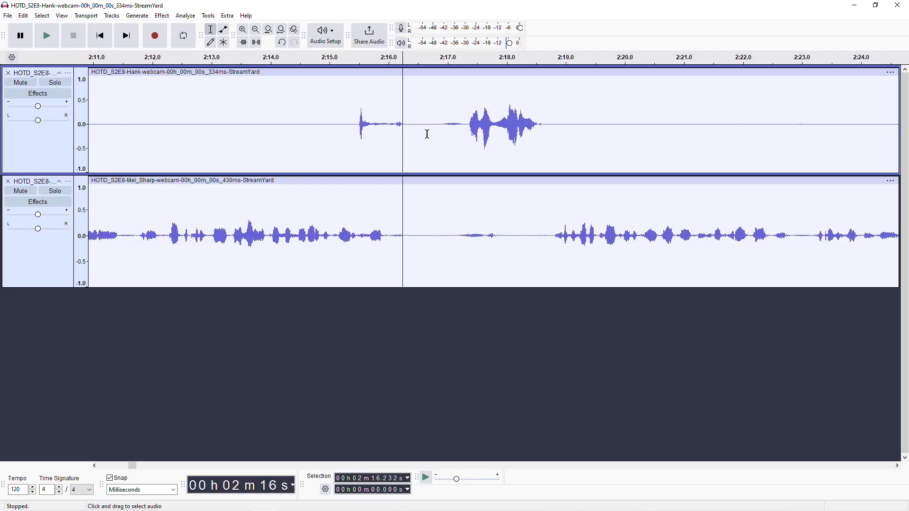
Step: Silence the stray noise from about 2:15.4 to 2:16.3 in the upper track only
{"action": "left_click_drag", "start_coordinate": [355, 127], "coordinate": [406, 161]}
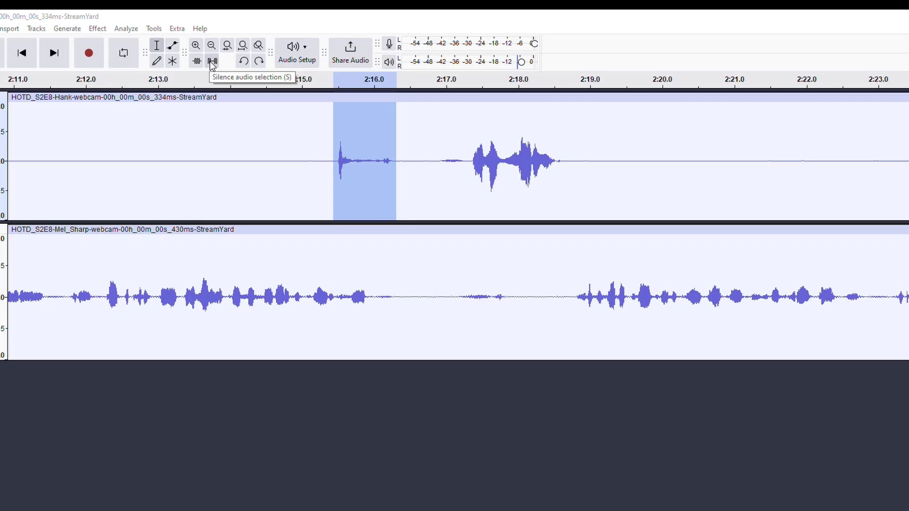
{"action": "left_click", "coordinate": [212, 62]}
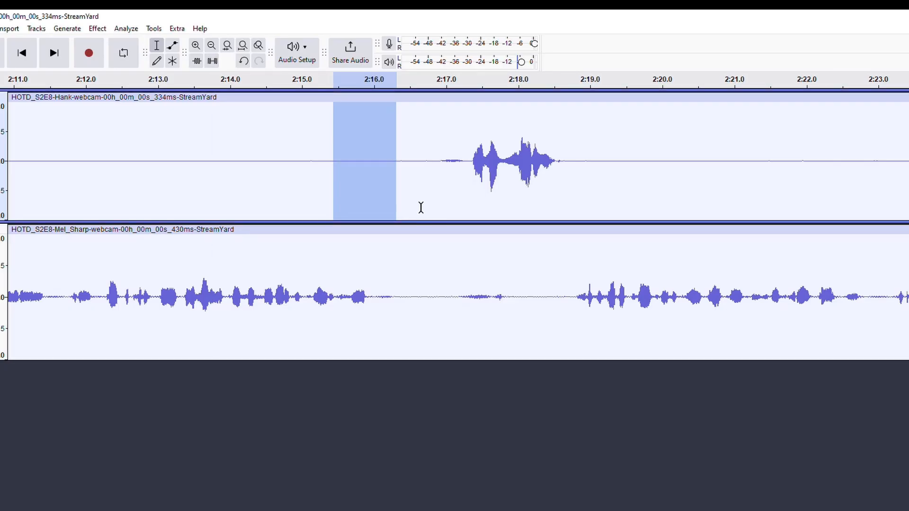
{"action": "left_click", "coordinate": [288, 160]}
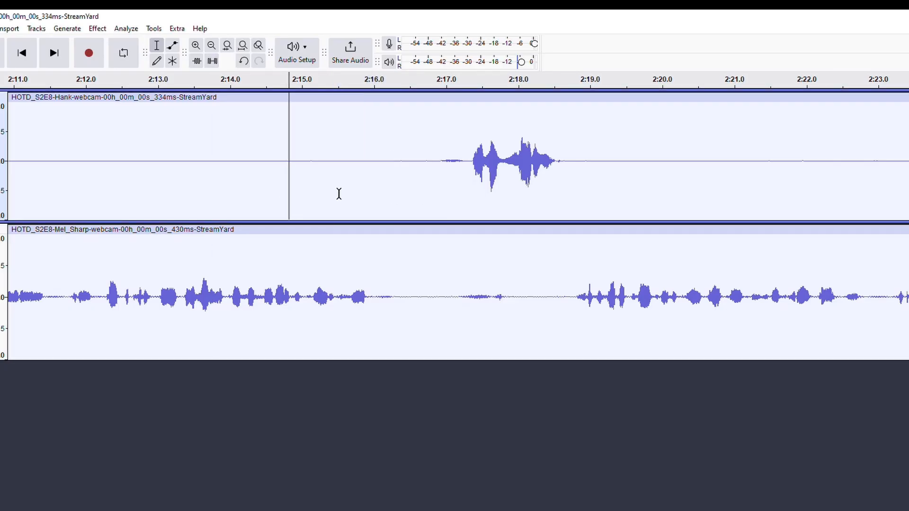
Step: Silence the faint sound from about 2:17.0 to 2:18.1 in the lower track only
{"action": "left_click_drag", "start_coordinate": [526, 296], "coordinate": [443, 304]}
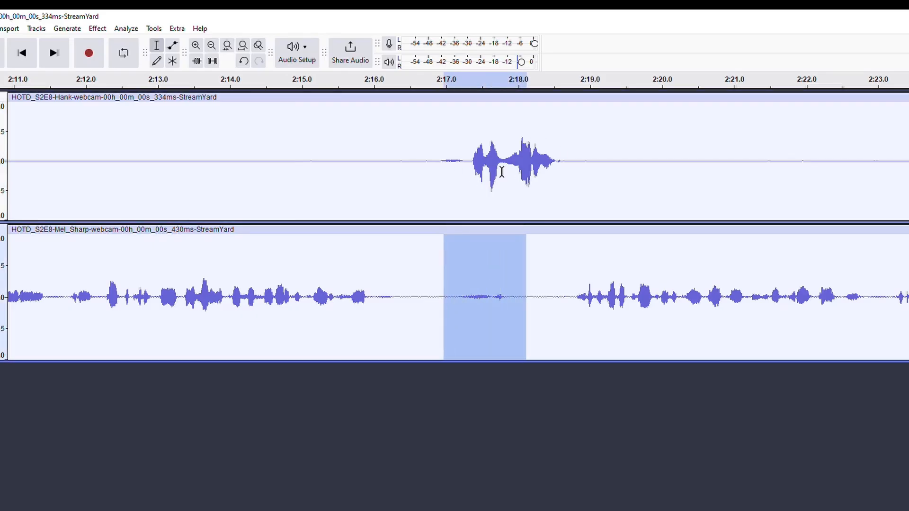
{"action": "left_click", "coordinate": [213, 61]}
{"action": "left_click", "coordinate": [213, 46]}
{"action": "left_click", "coordinate": [213, 47]}
{"action": "left_click", "coordinate": [213, 47]}
{"action": "left_click", "coordinate": [213, 47]}
{"action": "left_click", "coordinate": [213, 47]}
{"action": "left_click", "coordinate": [213, 46]}
{"action": "left_click", "coordinate": [213, 46]}
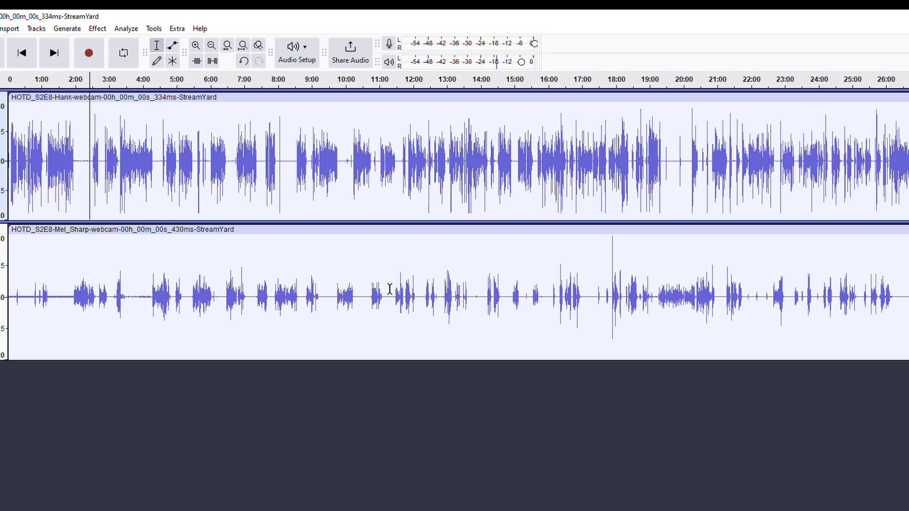
Step: Select the stretch from about 10:00 to 11:06 across both tracks and undo the last edit
{"action": "left_click_drag", "start_coordinate": [384, 295], "coordinate": [345, 208]}
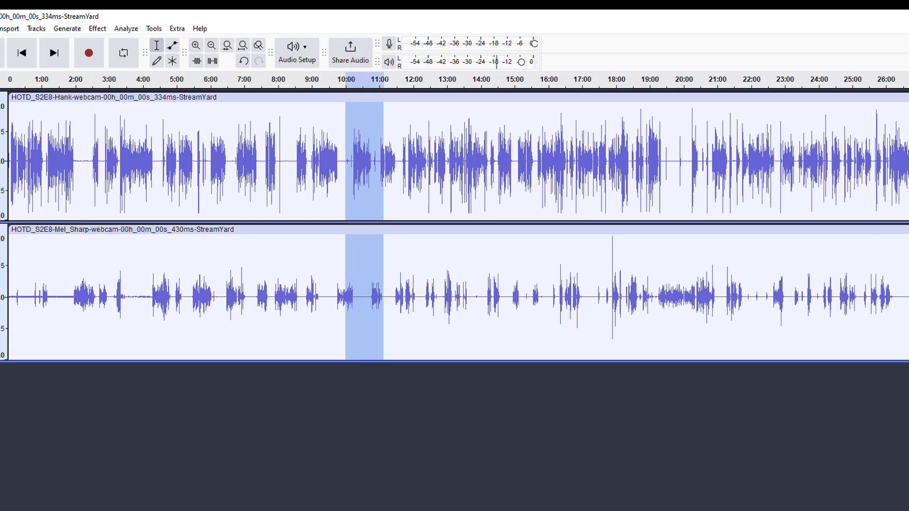
{"action": "key", "text": "ctrl+z"}
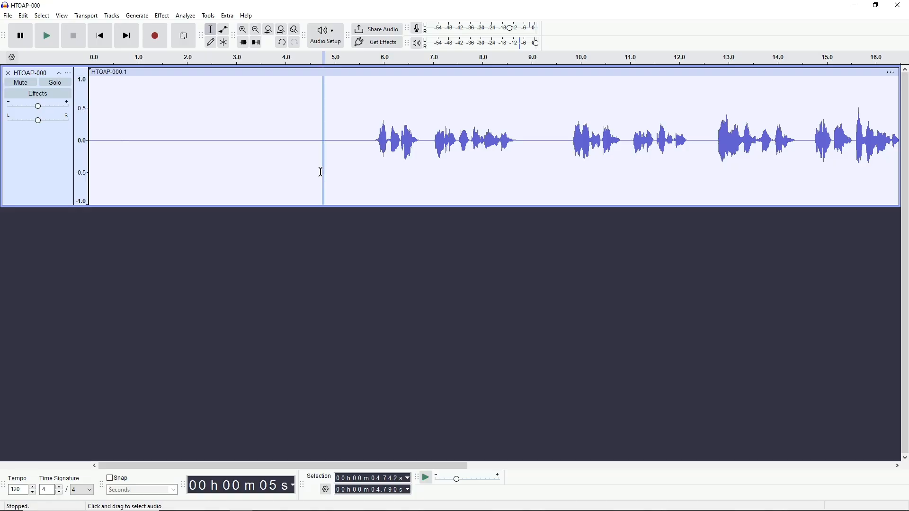
Step: Examine the silent gaps before and between the spoken phrases, at about 1.1 to 5.6 s and 8.9 to 9.3 s
{"action": "left_click", "coordinate": [284, 170]}
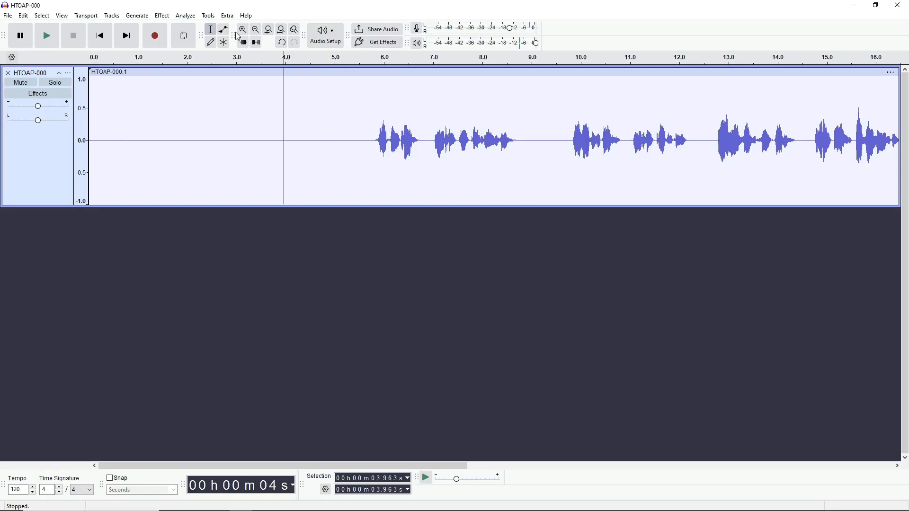
{"action": "left_click", "coordinate": [256, 31]}
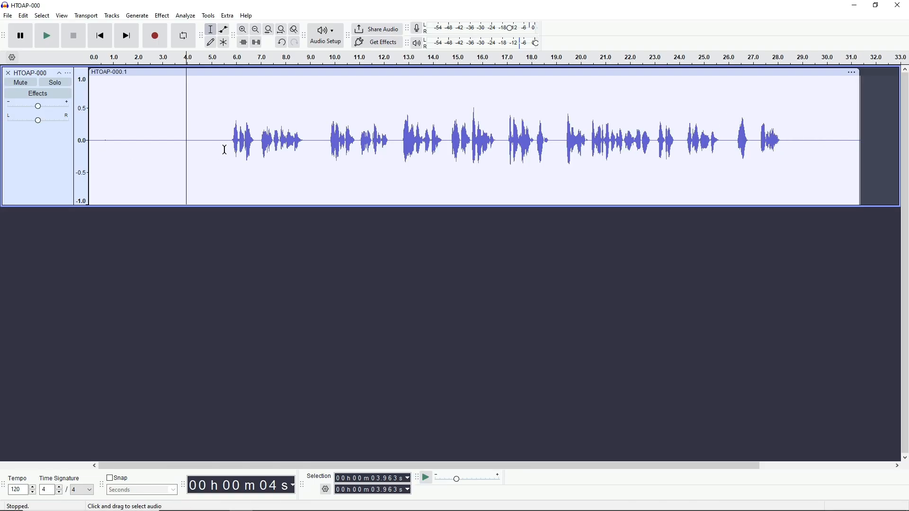
{"action": "left_click_drag", "start_coordinate": [225, 141], "coordinate": [115, 142]}
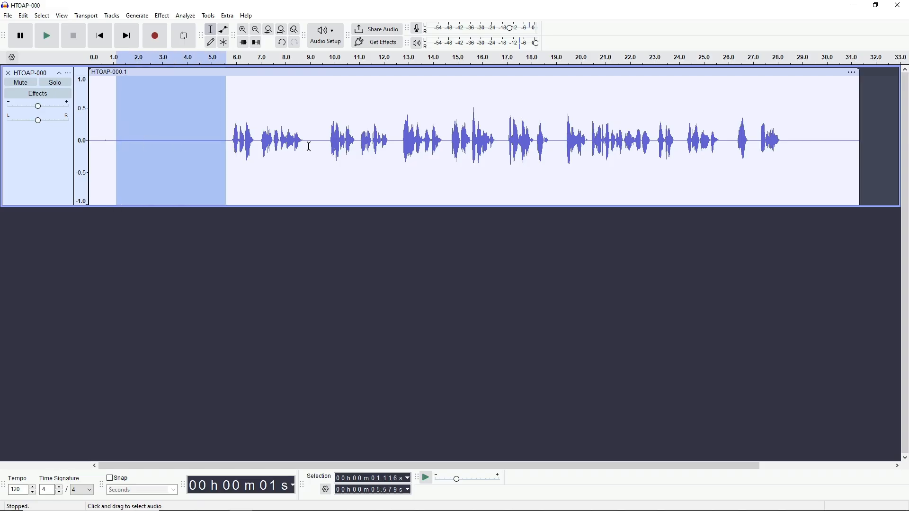
{"action": "left_click", "coordinate": [328, 146]}
{"action": "left_click_drag", "start_coordinate": [319, 149], "coordinate": [308, 150]}
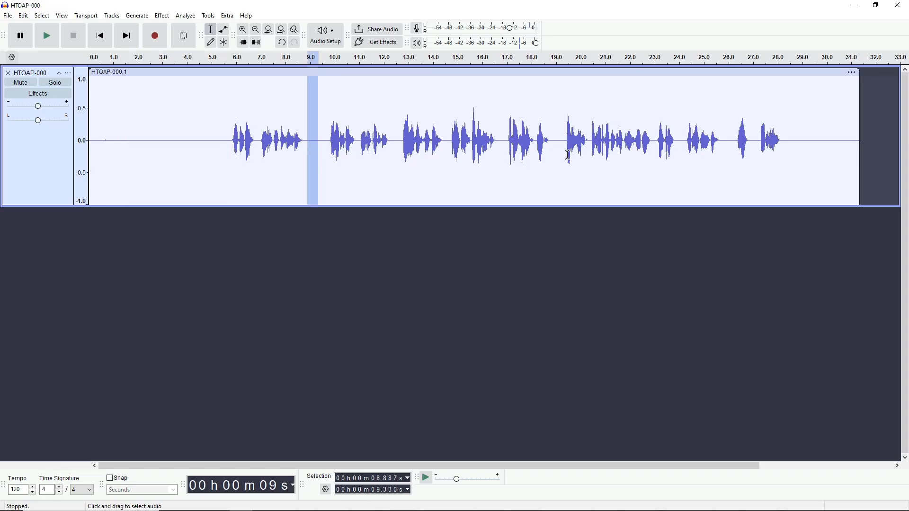
{"action": "left_click", "coordinate": [221, 118]}
{"action": "left_click", "coordinate": [165, 114]}
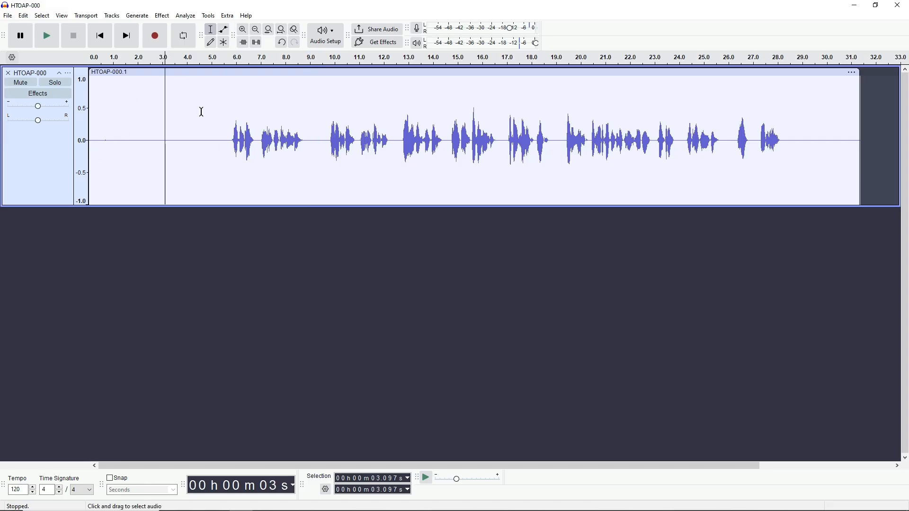
{"action": "left_click", "coordinate": [197, 112]}
Step: Truncate detected silence across the whole track to 0.5 seconds, using a -20 dB threshold and 0.5-second duration
{"action": "key", "text": "ctrl+a"}
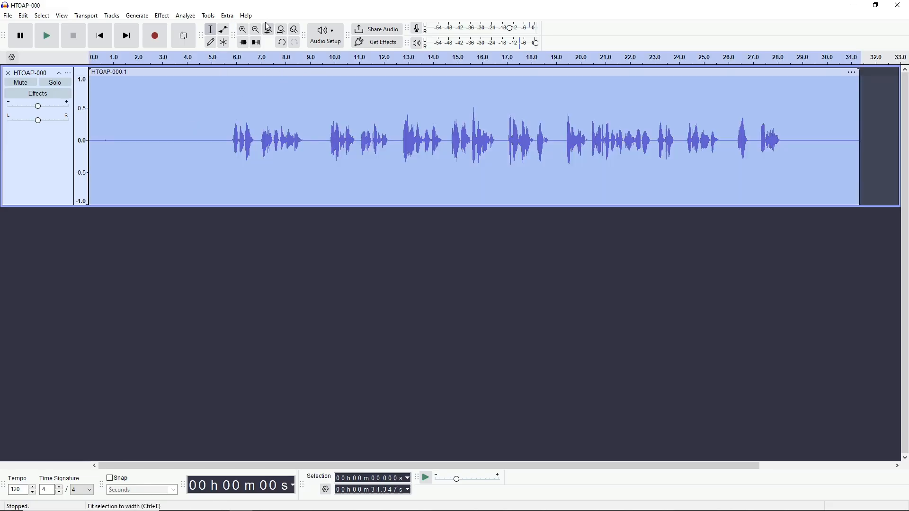
{"action": "left_click", "coordinate": [162, 15]}
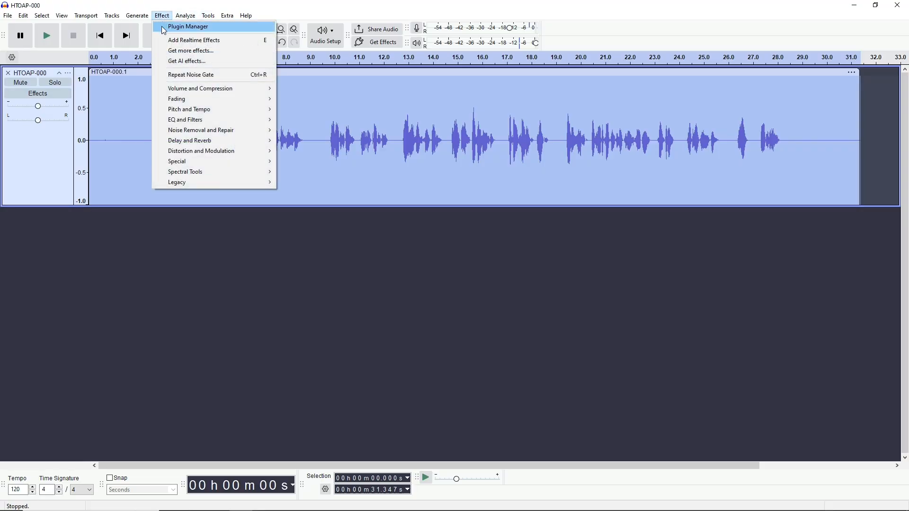
{"action": "mouse_move", "coordinate": [203, 152]}
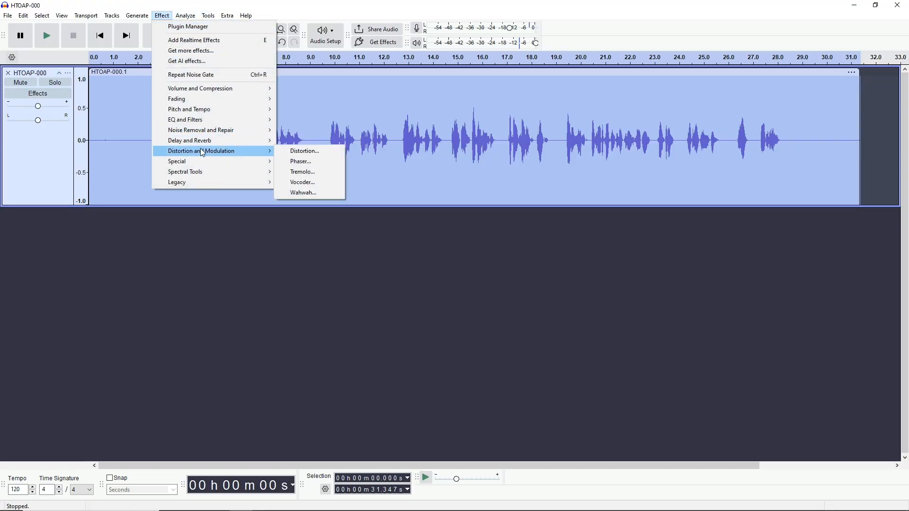
{"action": "mouse_move", "coordinate": [202, 168]}
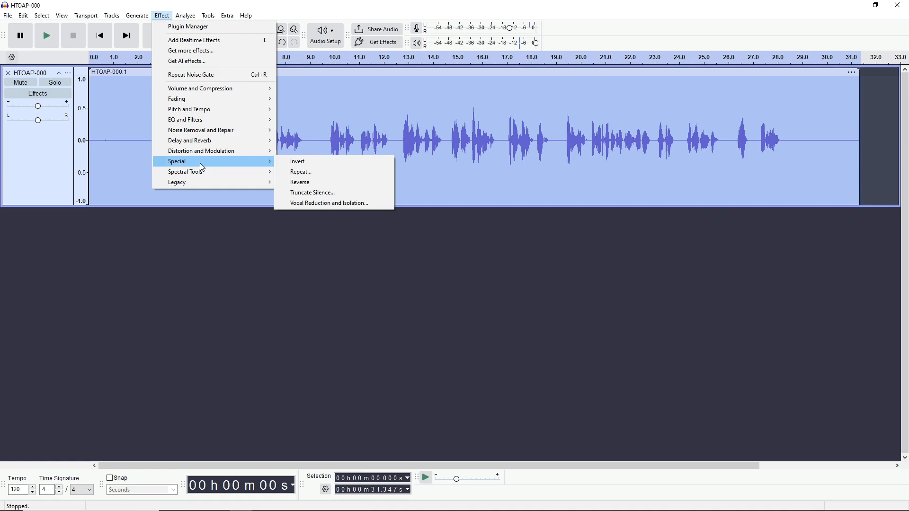
{"action": "left_click", "coordinate": [305, 194]}
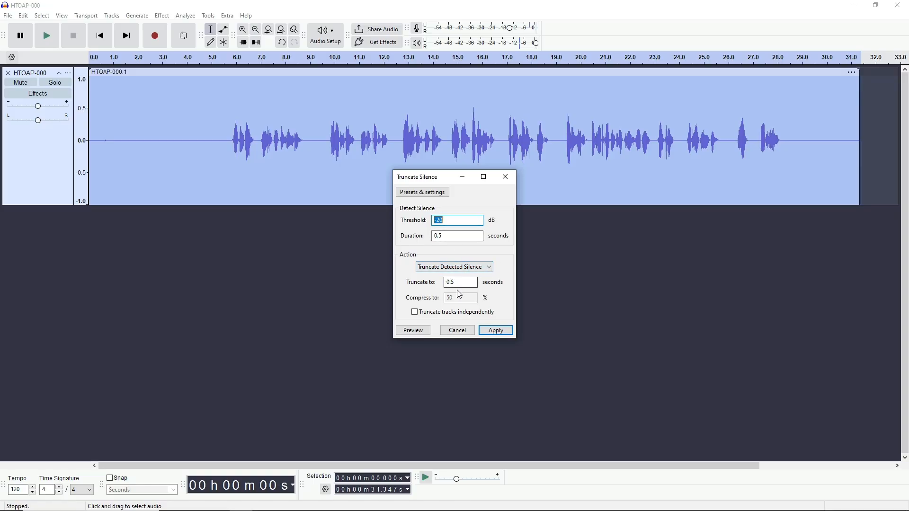
{"action": "key", "text": "shift+Tab"}
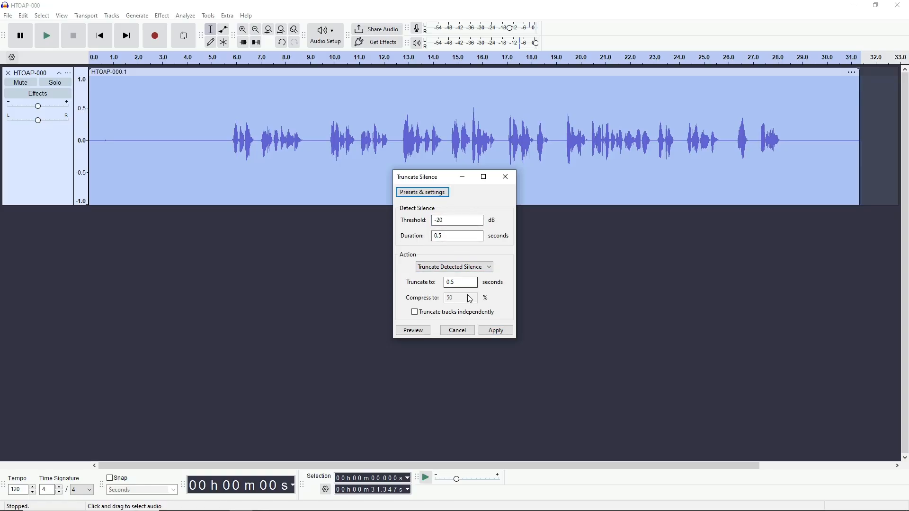
{"action": "left_click", "coordinate": [496, 333]}
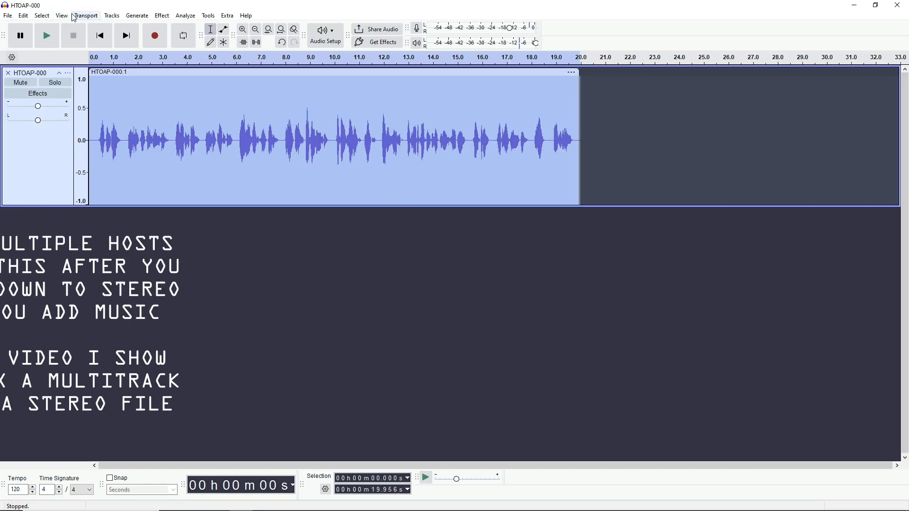
Step: Undo the silence truncation and redo it to compare the recording before and after
{"action": "left_click", "coordinate": [23, 16]}
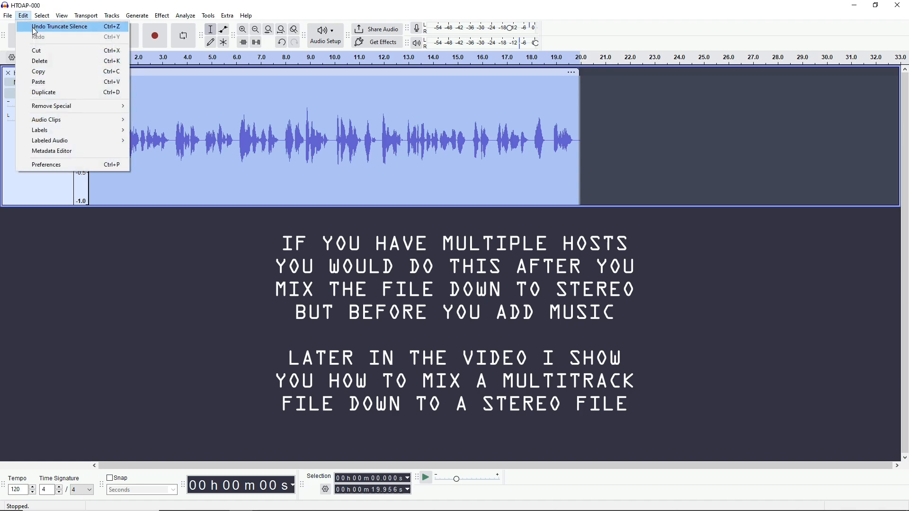
{"action": "left_click", "coordinate": [34, 28]}
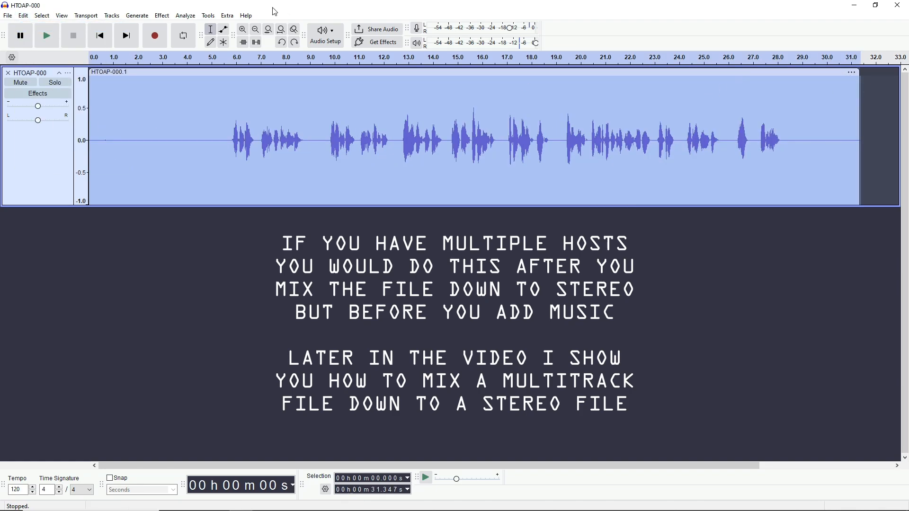
{"action": "left_click", "coordinate": [22, 16]}
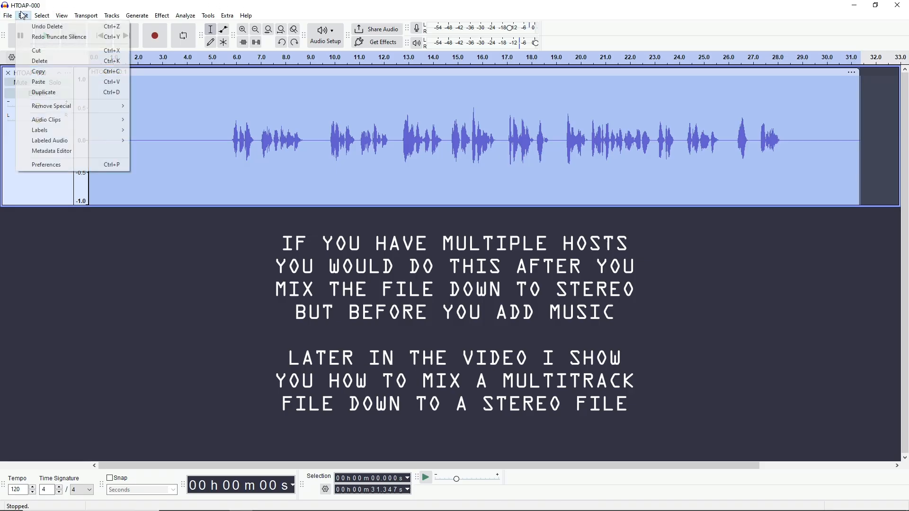
{"action": "left_click", "coordinate": [43, 37]}
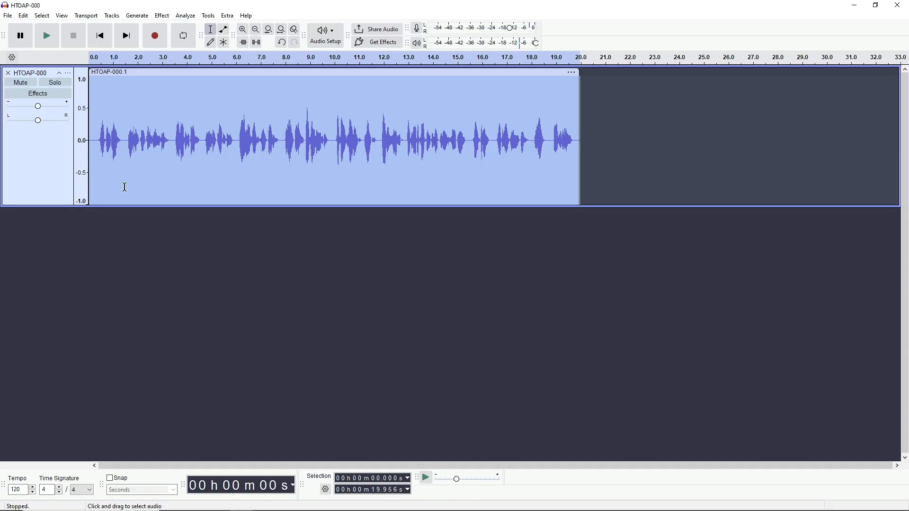
Step: Play the shortened recording from about 0.1 s to check how it sounds
{"action": "left_click", "coordinate": [93, 161]}
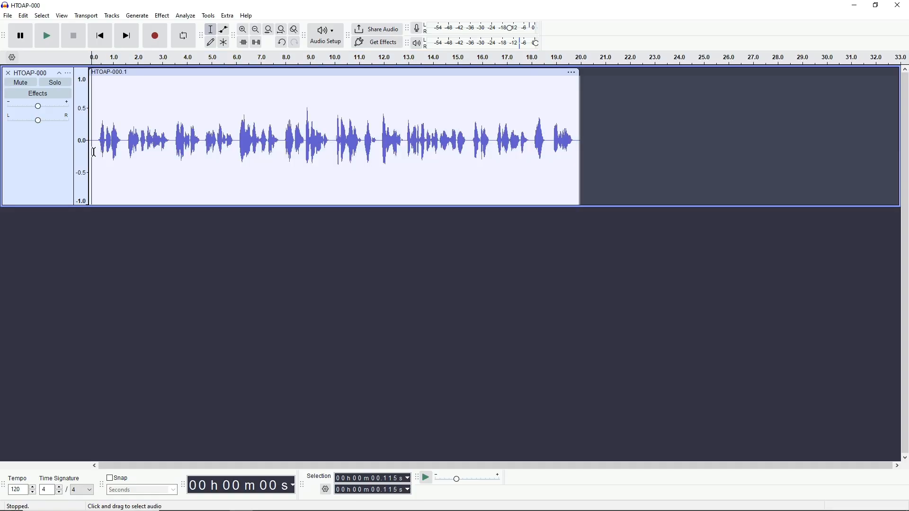
{"action": "key", "text": "space"}
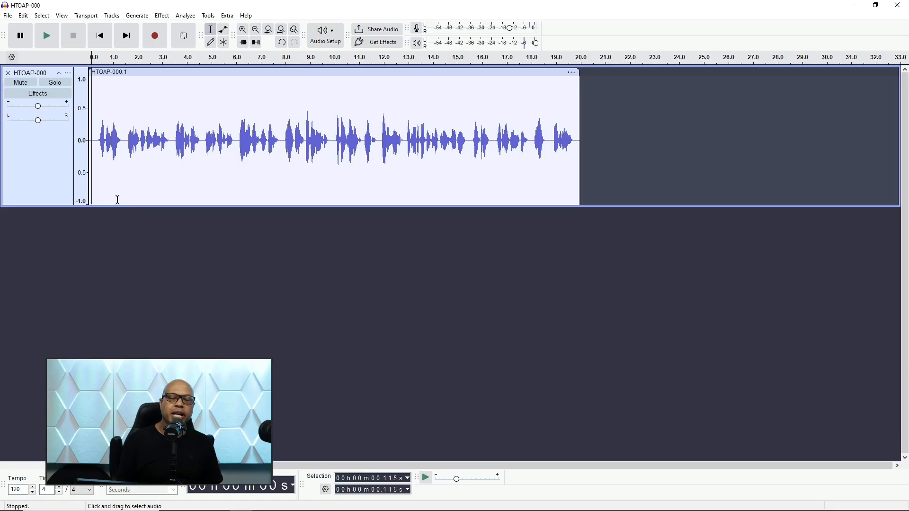
{"action": "left_click", "coordinate": [104, 146]}
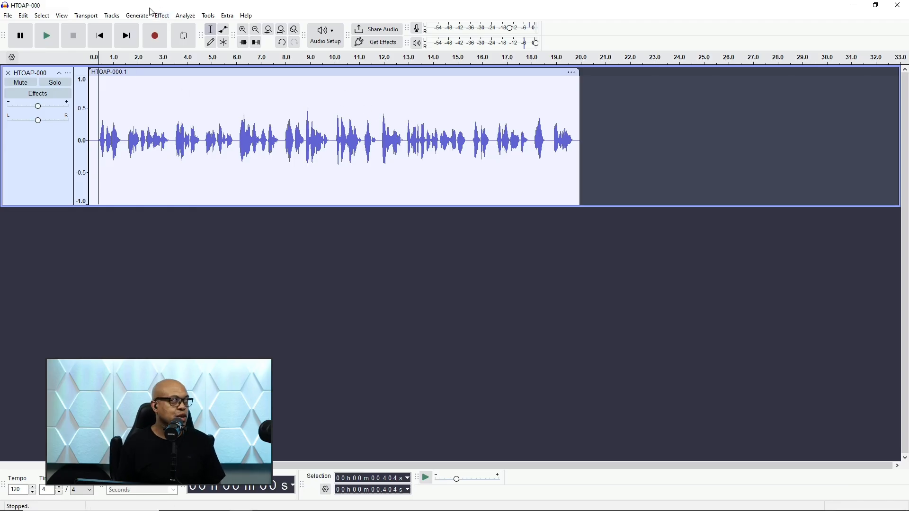
Step: Try lowering the 4 kHz band in Graphic EQ for the whole track, and return it to 0 dB
{"action": "left_click", "coordinate": [162, 15]}
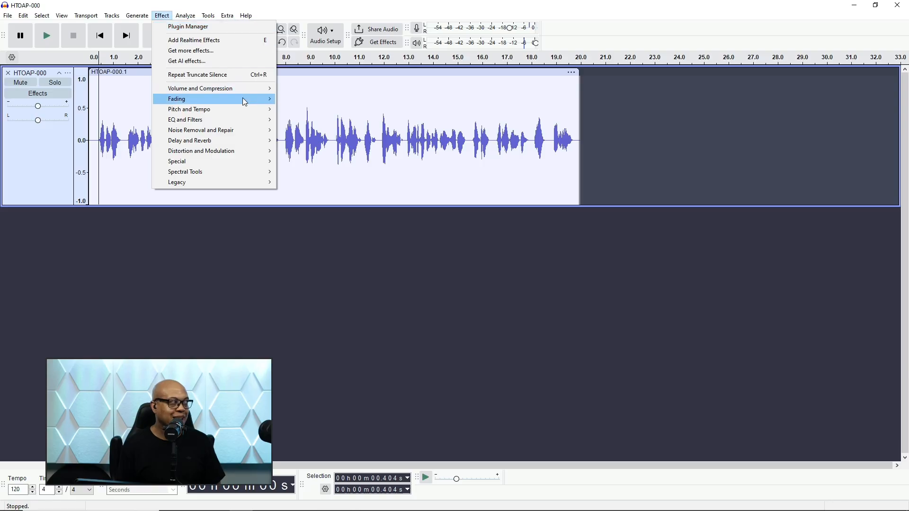
{"action": "mouse_move", "coordinate": [238, 111]}
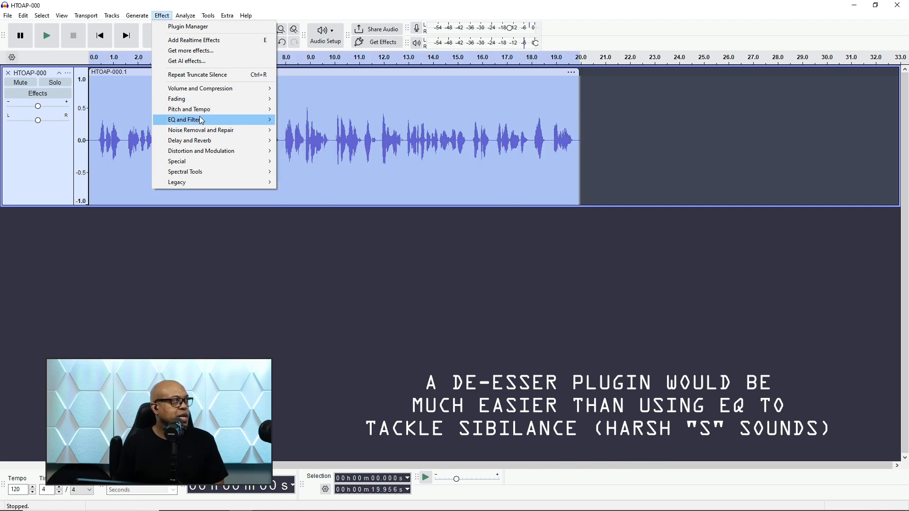
{"action": "mouse_move", "coordinate": [210, 122]}
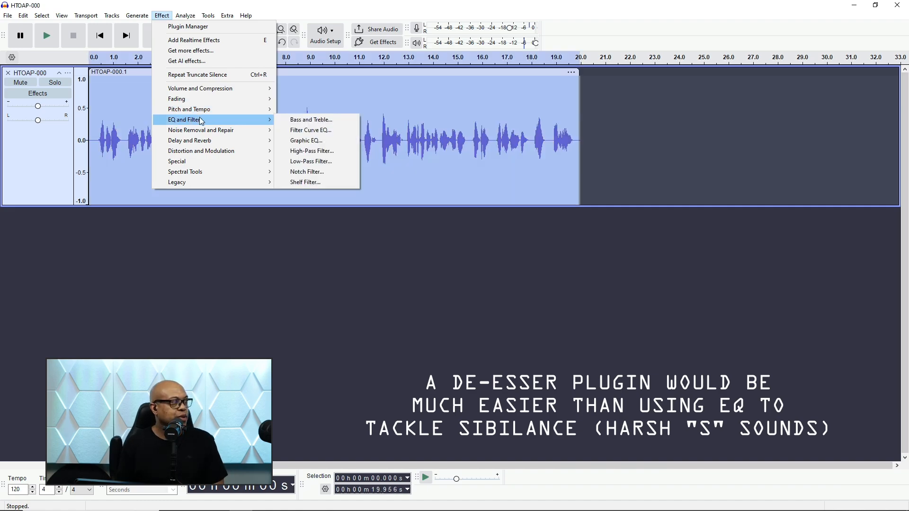
{"action": "left_click", "coordinate": [301, 143]}
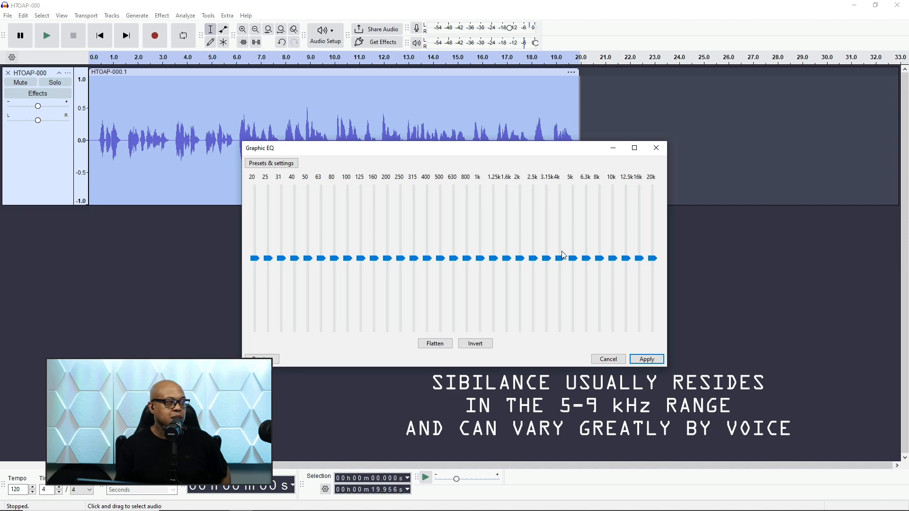
{"action": "left_click_drag", "start_coordinate": [559, 264], "coordinate": [560, 270]}
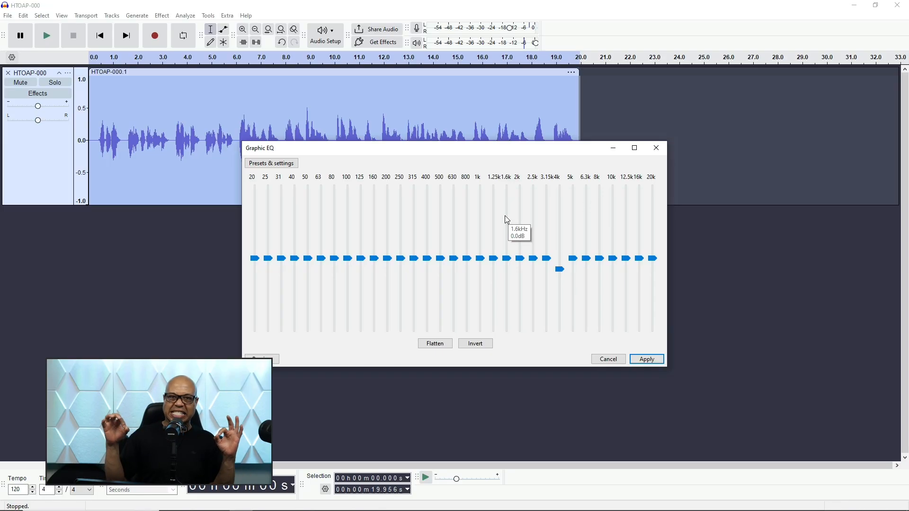
{"action": "left_click_drag", "start_coordinate": [560, 269], "coordinate": [559, 258]}
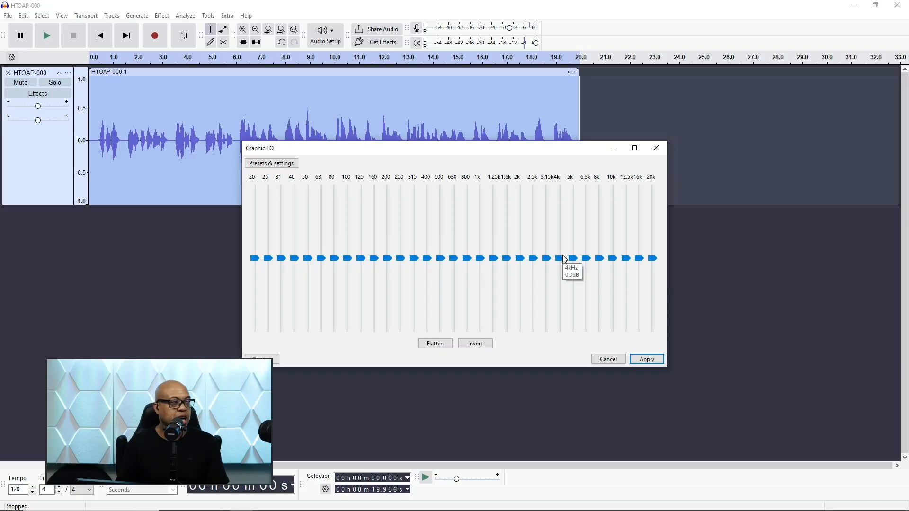
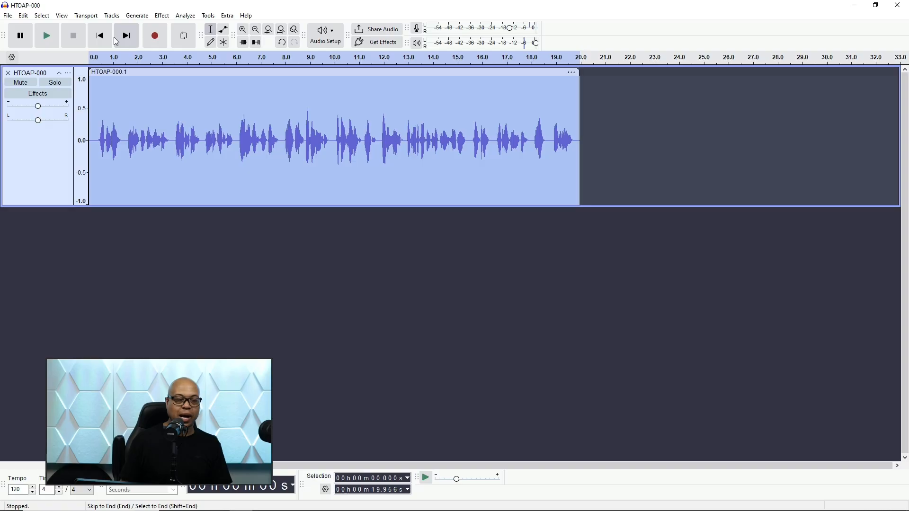
Step: Remove the voice track from the project and add an empty mono track
{"action": "left_click", "coordinate": [8, 72]}
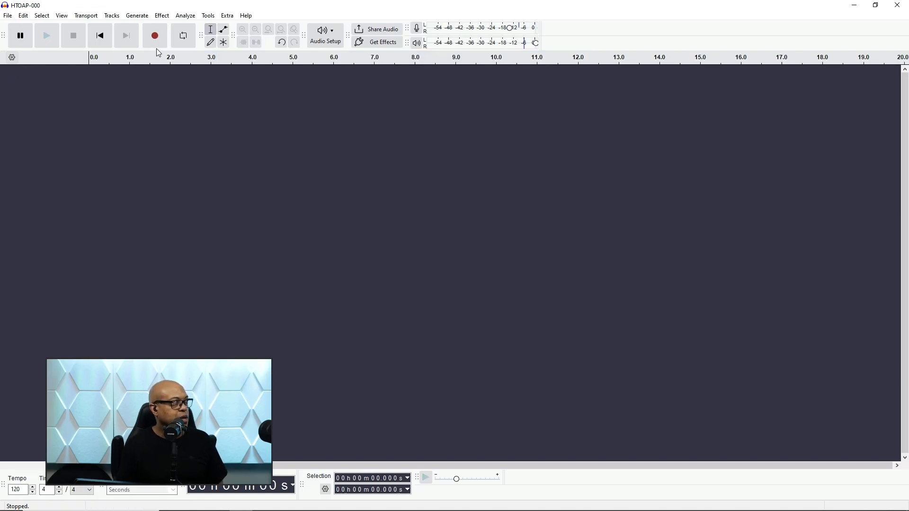
{"action": "left_click", "coordinate": [8, 15]}
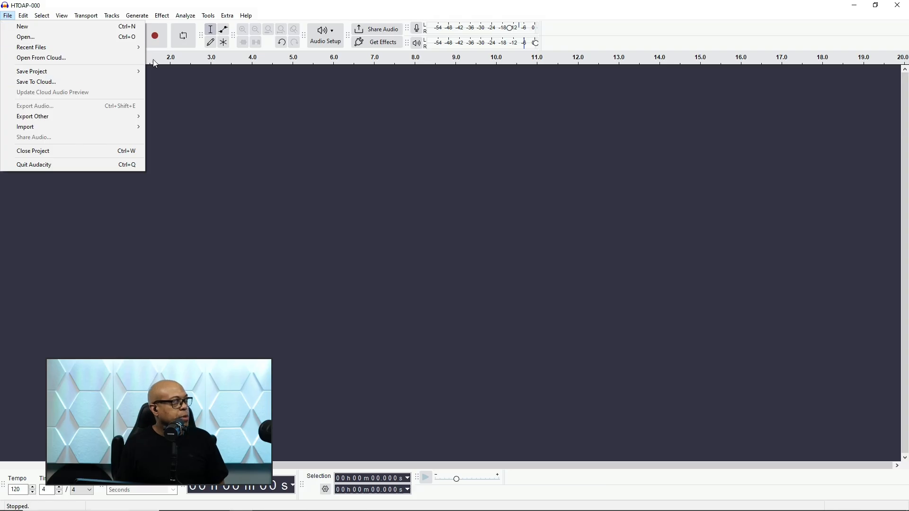
{"action": "left_click", "coordinate": [169, 101]}
{"action": "left_click", "coordinate": [112, 15]}
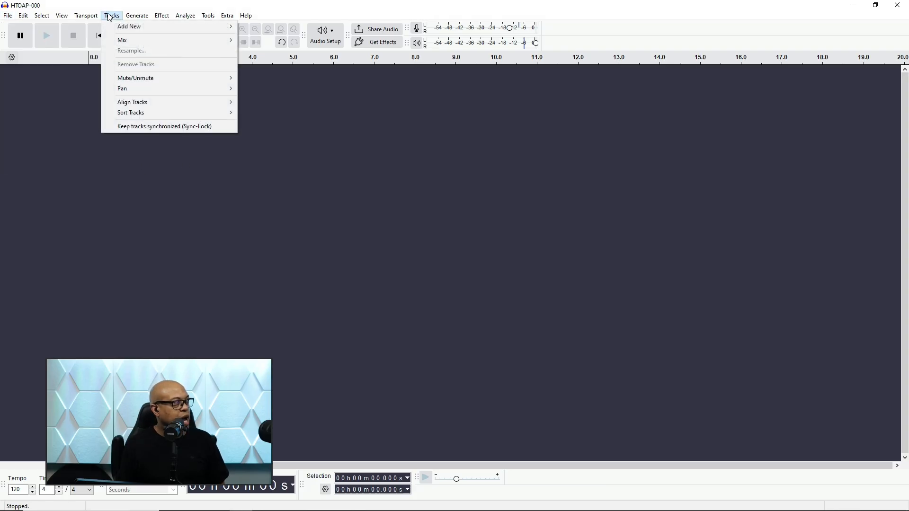
{"action": "mouse_move", "coordinate": [124, 31]}
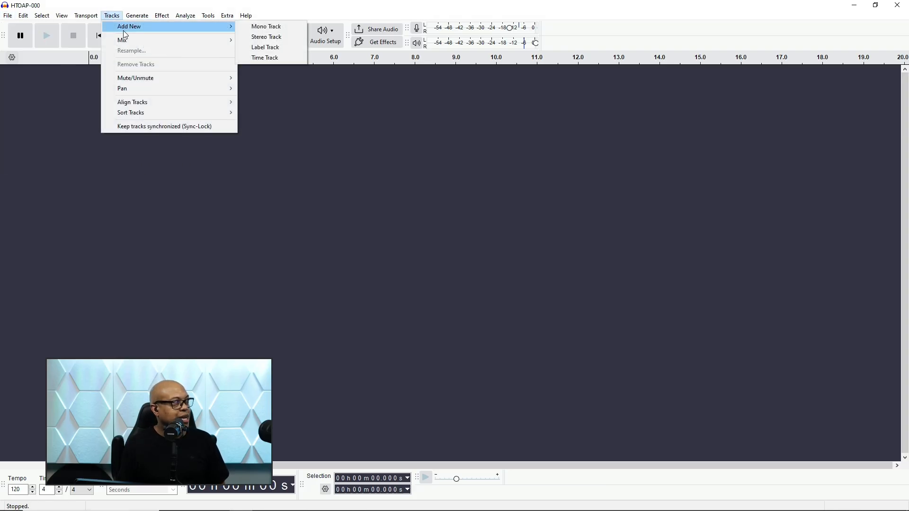
{"action": "left_click", "coordinate": [265, 29]}
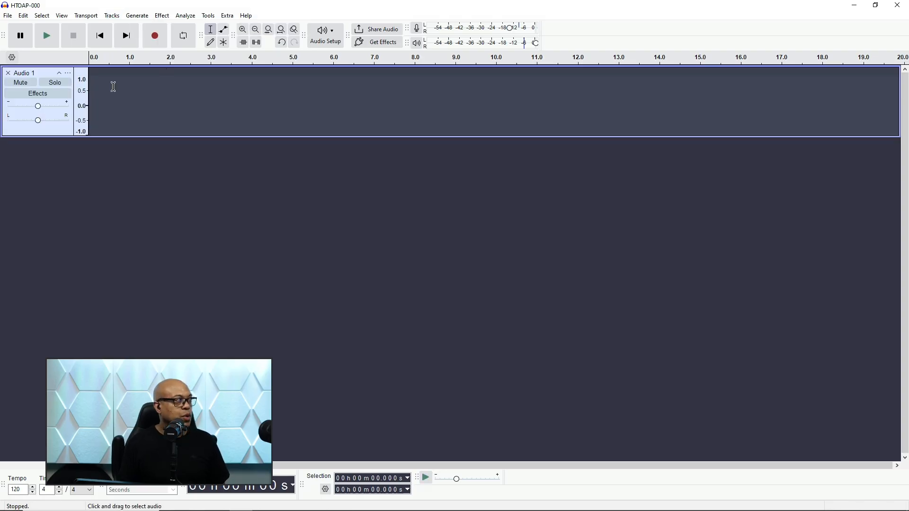
Step: Add Audacity's Compressor as a realtime effect on the empty mono track
{"action": "left_click", "coordinate": [44, 96]}
{"action": "left_click", "coordinate": [59, 81]}
{"action": "mouse_move", "coordinate": [69, 94]}
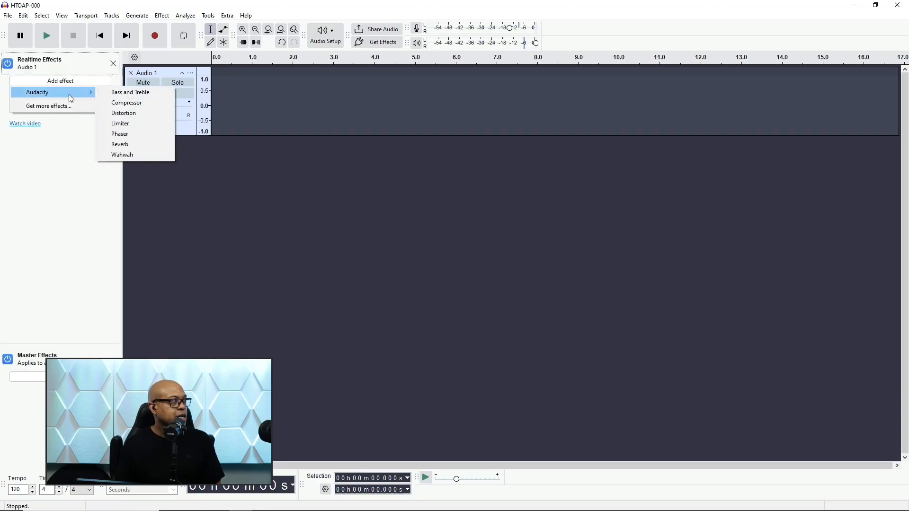
{"action": "left_click", "coordinate": [142, 104]}
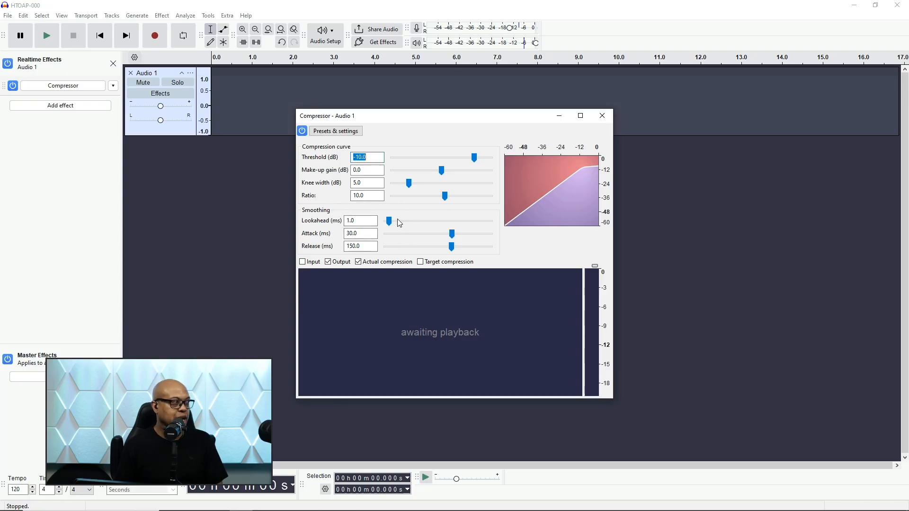
Step: Load the Vocal Control factory preset in the track's realtime Compressor and close its settings
{"action": "left_click", "coordinate": [335, 131]}
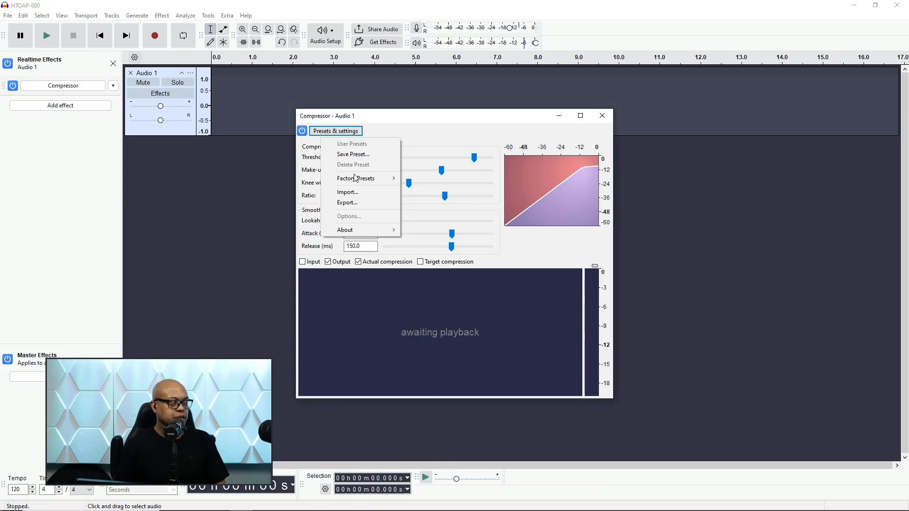
{"action": "mouse_move", "coordinate": [356, 178]}
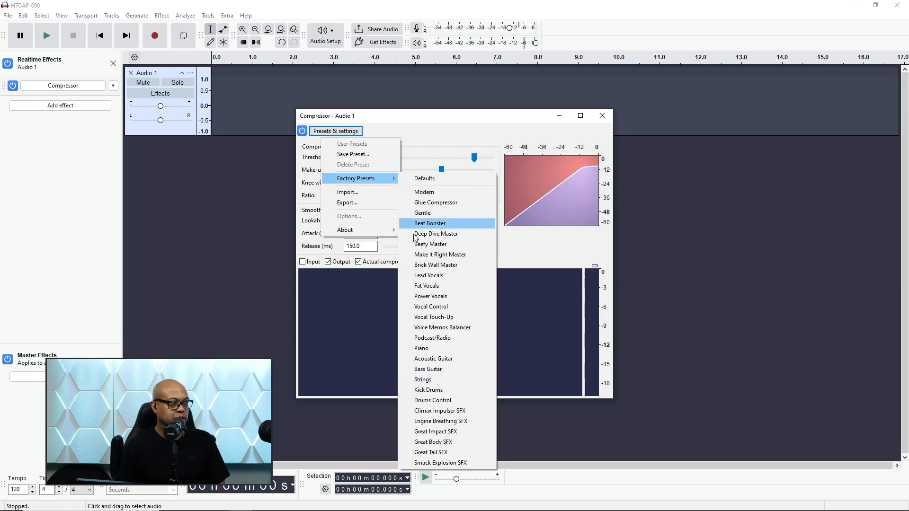
{"action": "left_click", "coordinate": [456, 310]}
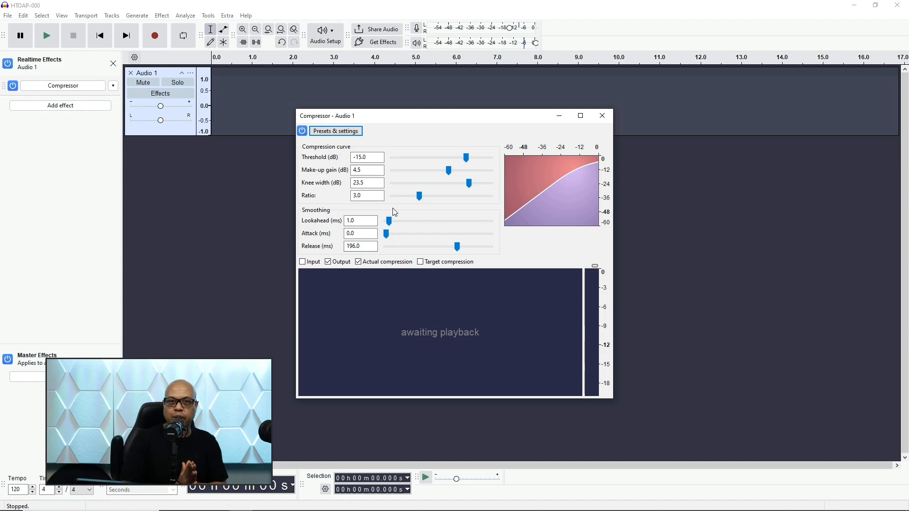
{"action": "left_click", "coordinate": [602, 116]}
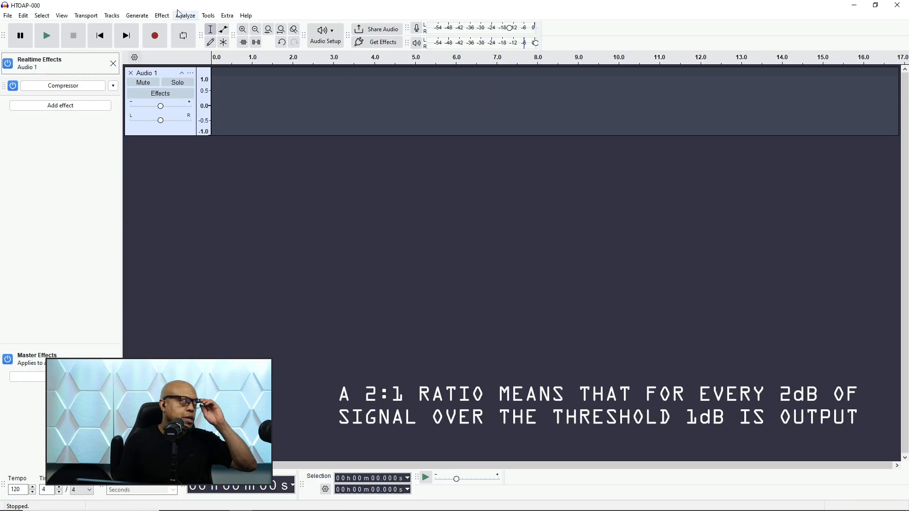
Step: Record a voice take about 12.7 s long on the mono track with the realtime Compressor on
{"action": "left_click", "coordinate": [157, 36]}
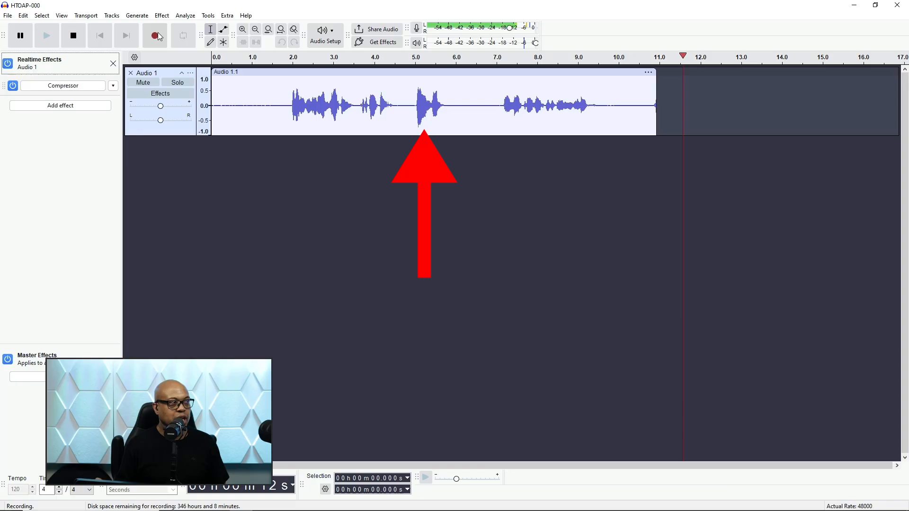
{"action": "key", "text": "space"}
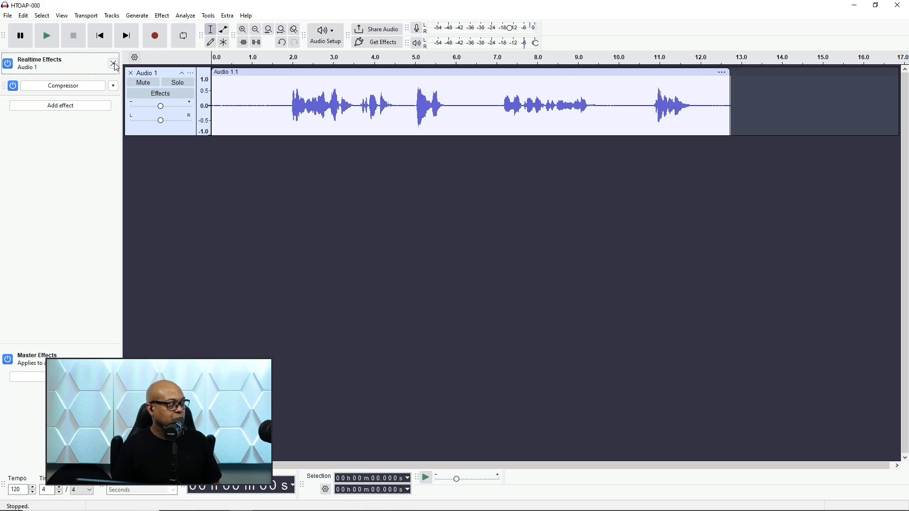
Step: Take the Compressor off the track and record a second, louder voice take directly after the first
{"action": "left_click", "coordinate": [113, 85]}
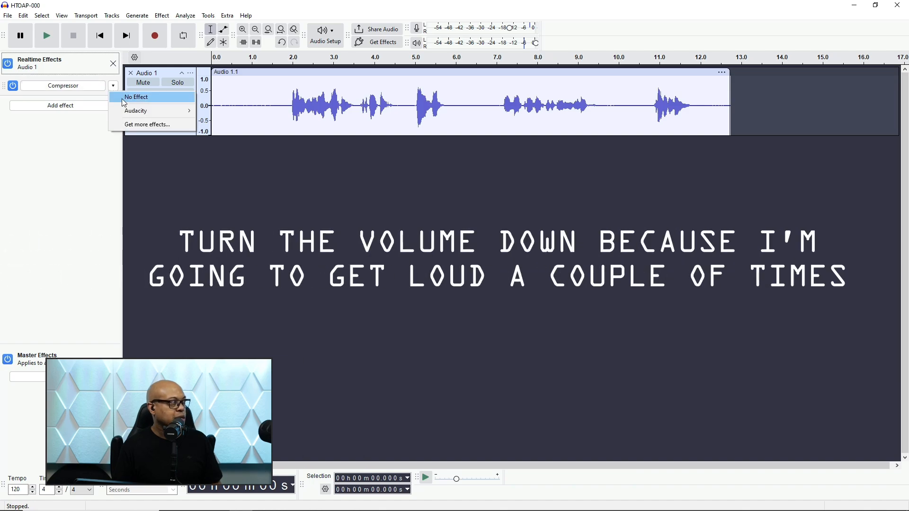
{"action": "left_click", "coordinate": [123, 99]}
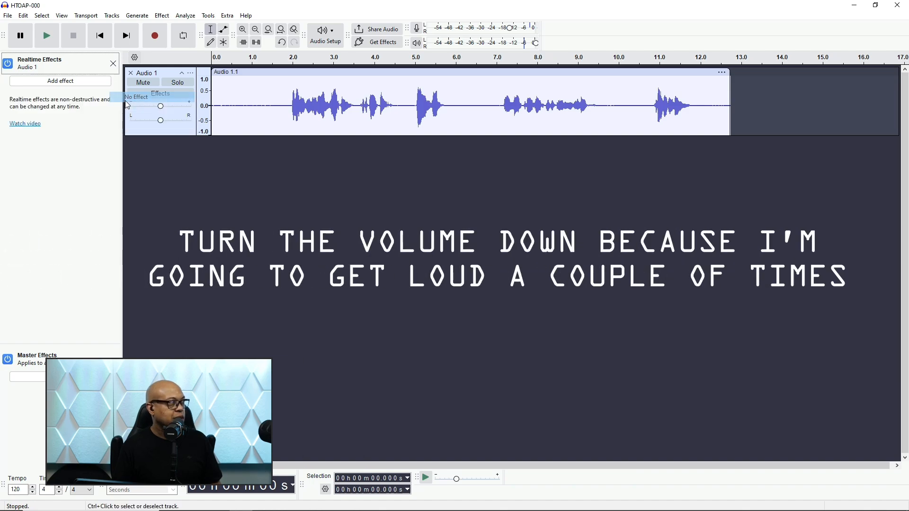
{"action": "left_click", "coordinate": [161, 33]}
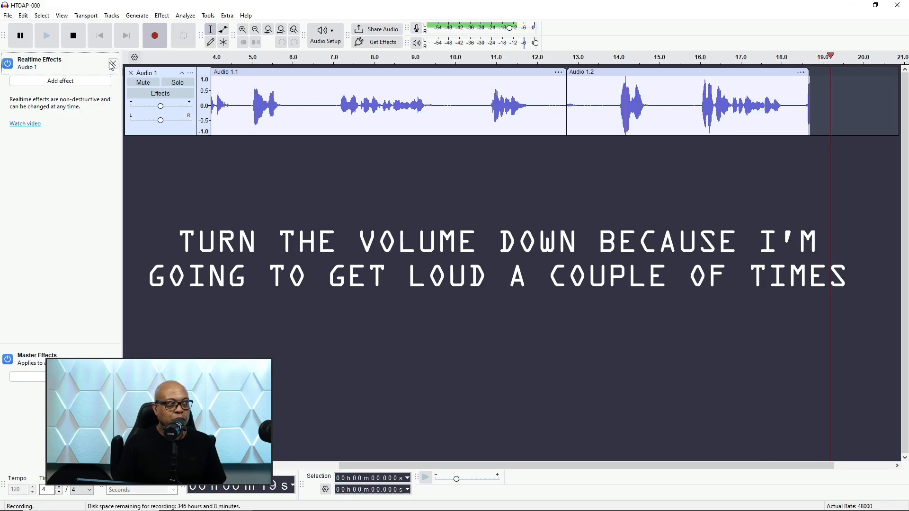
{"action": "key", "text": "space"}
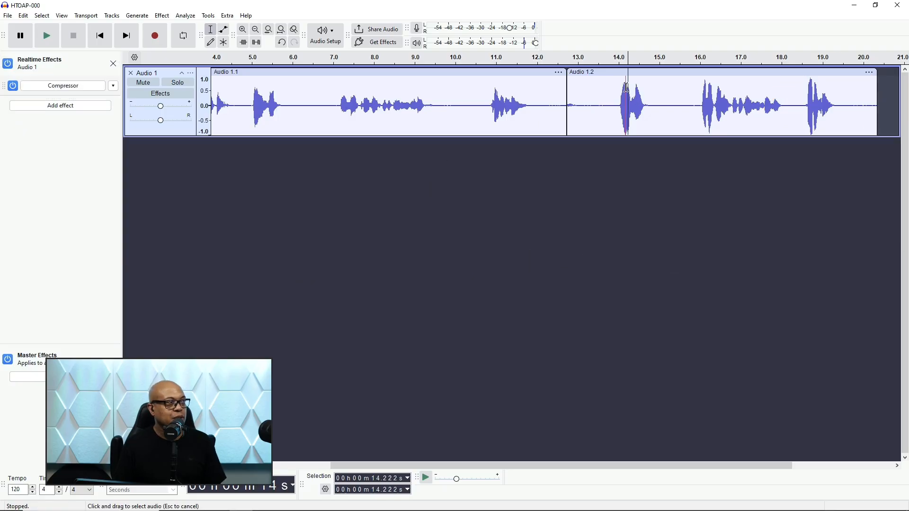
Step: Compare the loud peaks and overall levels of the first and second takes by selecting parts of each waveform
{"action": "left_click_drag", "start_coordinate": [619, 100], "coordinate": [628, 101]}
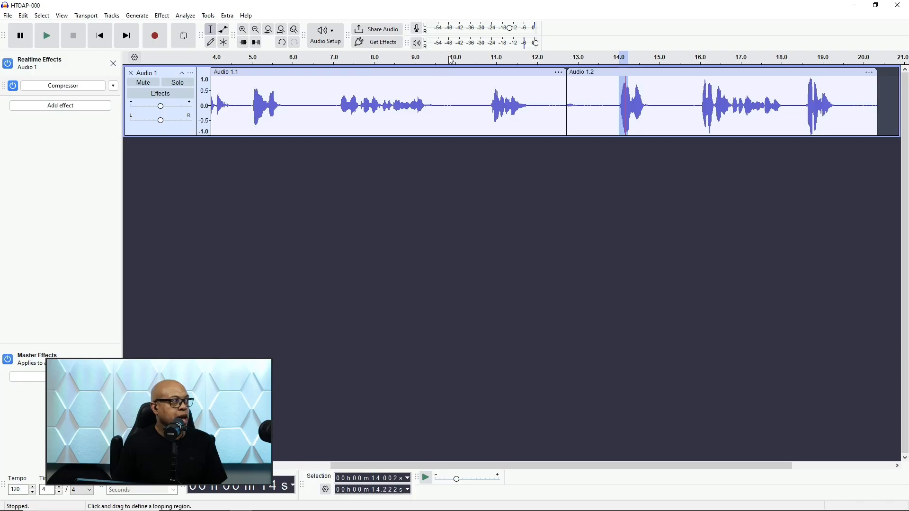
{"action": "left_click", "coordinate": [258, 34]}
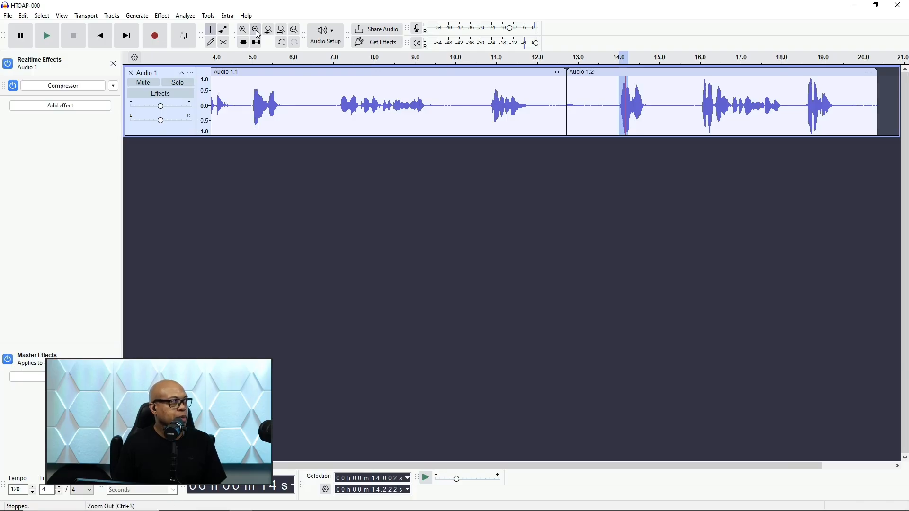
{"action": "left_click", "coordinate": [258, 35]}
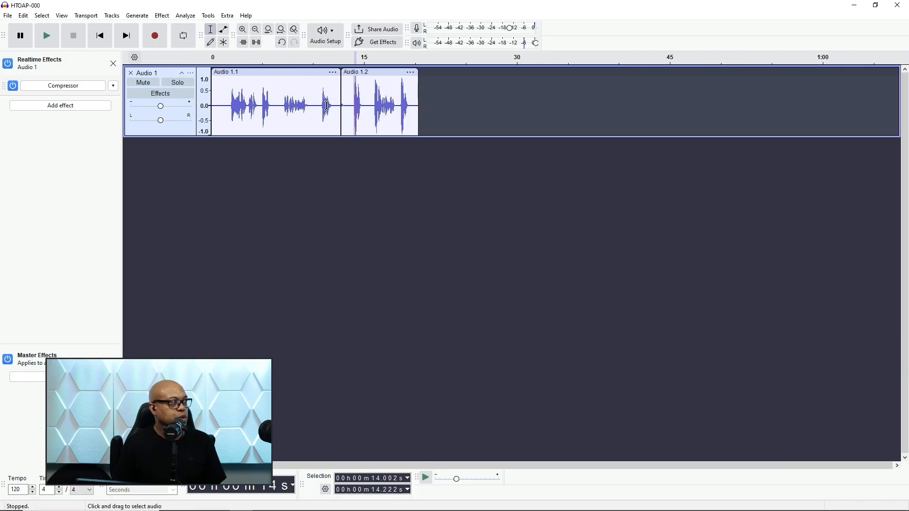
{"action": "left_click_drag", "start_coordinate": [333, 105], "coordinate": [217, 106]}
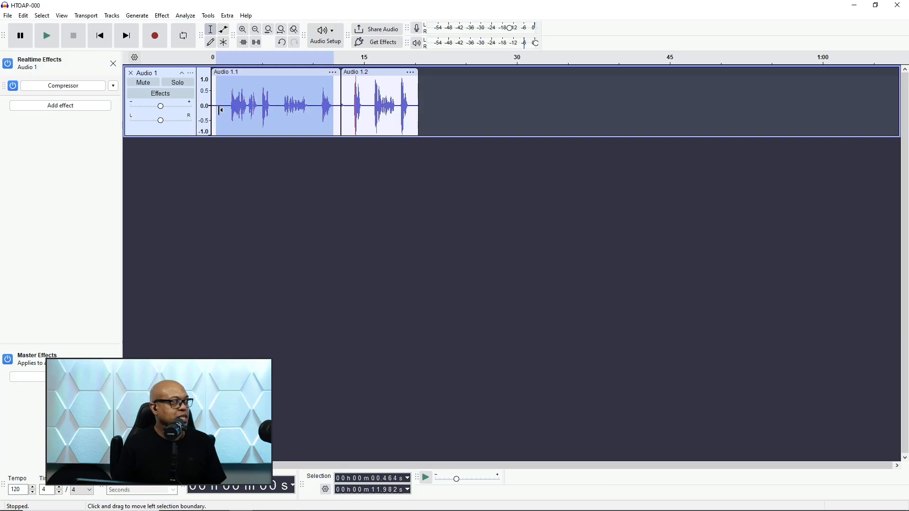
{"action": "left_click", "coordinate": [269, 107]}
{"action": "left_click_drag", "start_coordinate": [281, 115], "coordinate": [227, 108]}
{"action": "left_click", "coordinate": [268, 108]}
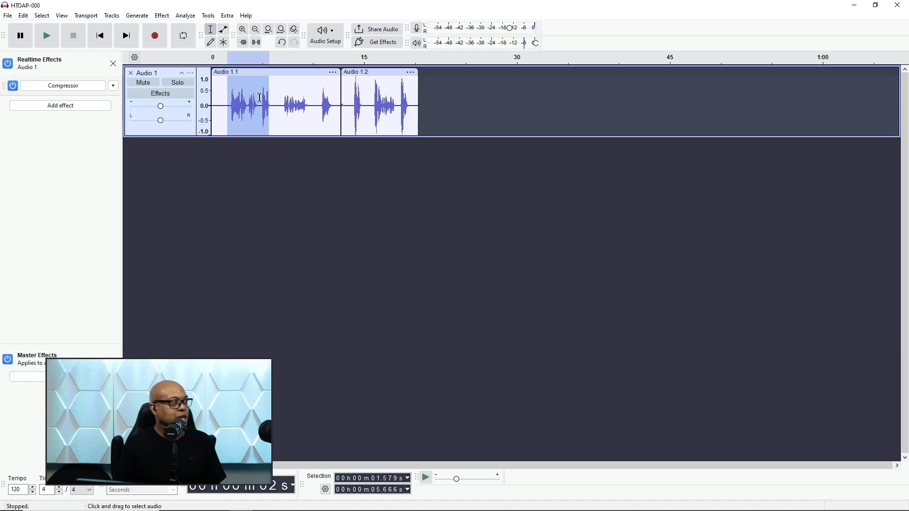
{"action": "left_click_drag", "start_coordinate": [348, 116], "coordinate": [411, 116]}
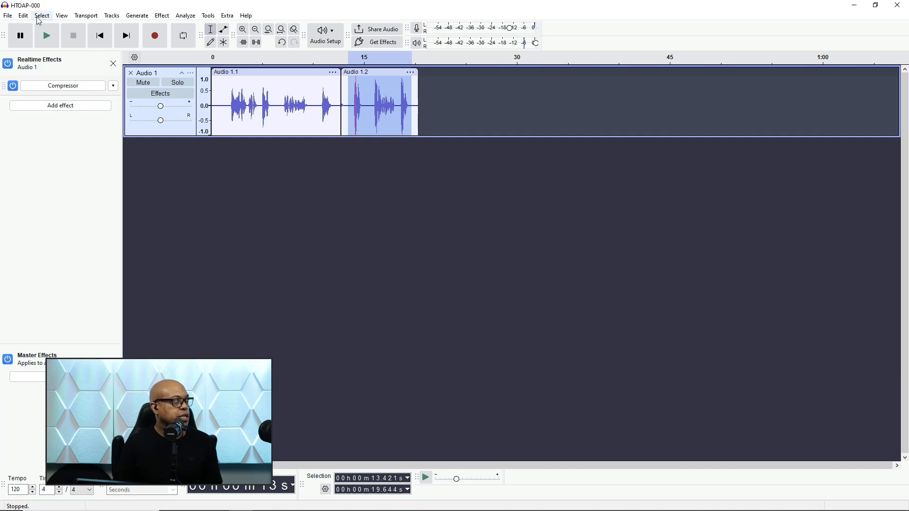
Step: Discard the second take and apply the Compressor effect with the Podcast/Radio factory preset to the first clip
{"action": "left_click", "coordinate": [14, 16]}
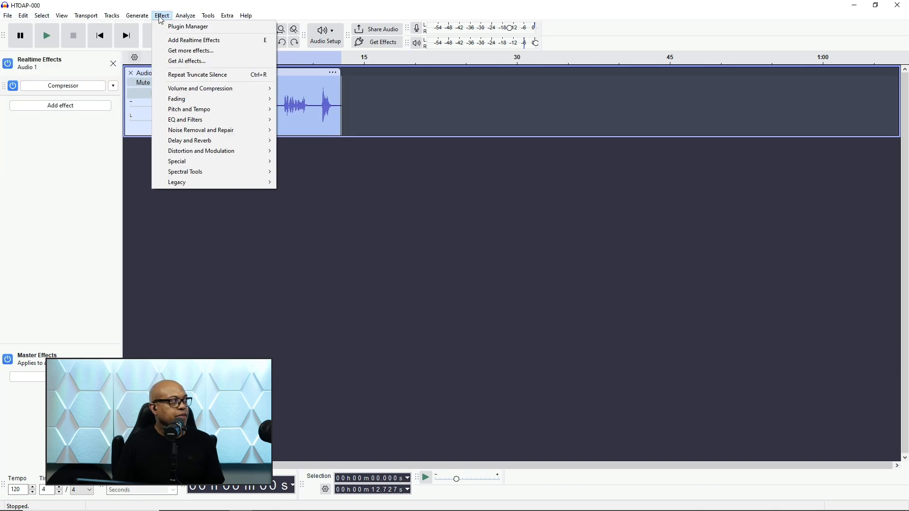
{"action": "mouse_move", "coordinate": [265, 89]}
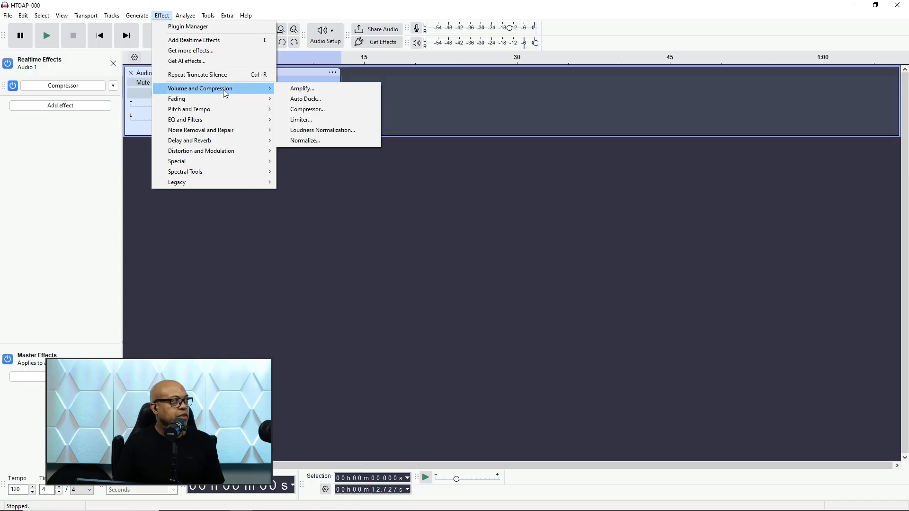
{"action": "left_click", "coordinate": [303, 110]}
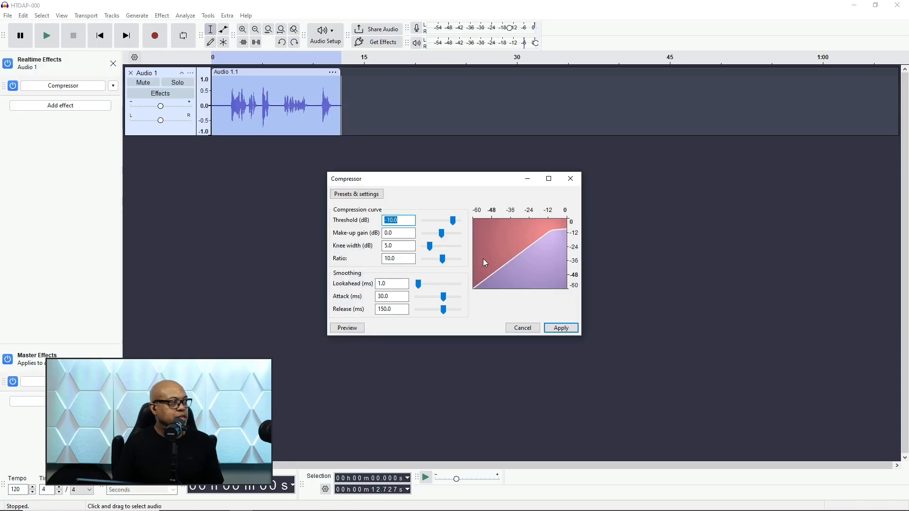
{"action": "left_click", "coordinate": [373, 195]}
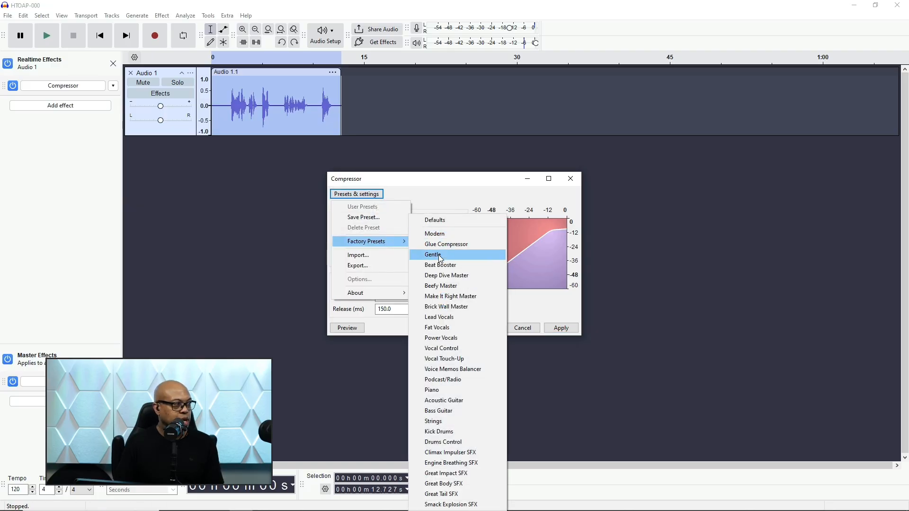
{"action": "left_click", "coordinate": [459, 381]}
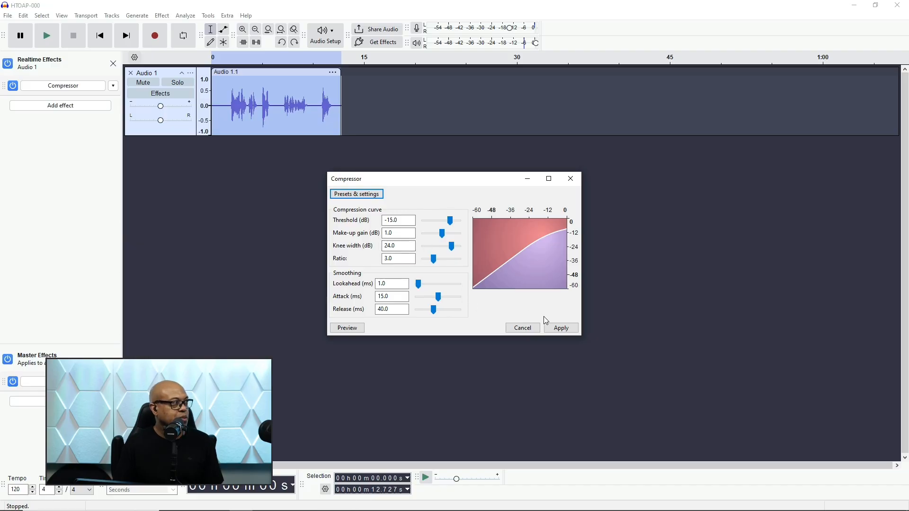
{"action": "left_click", "coordinate": [561, 328]}
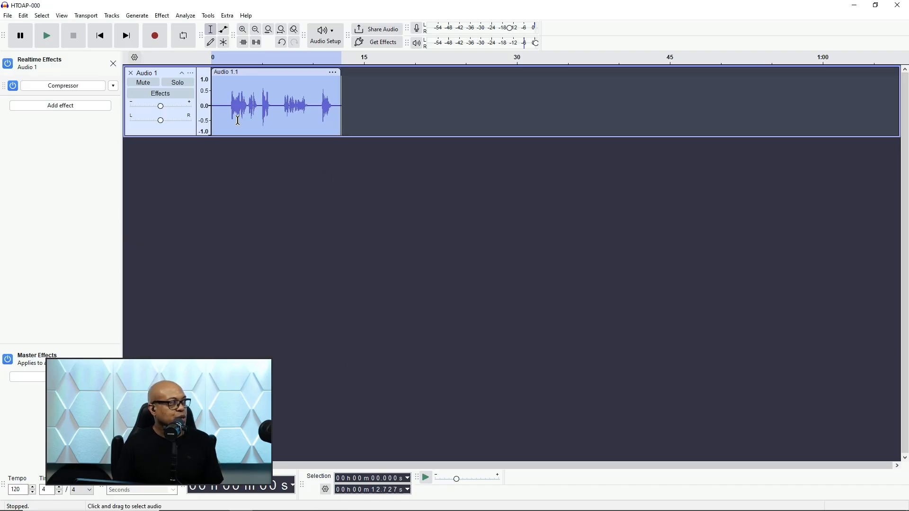
Step: Undo and redo the compression to compare the clip's waveform before and after the effect
{"action": "double_click", "coordinate": [244, 35]}
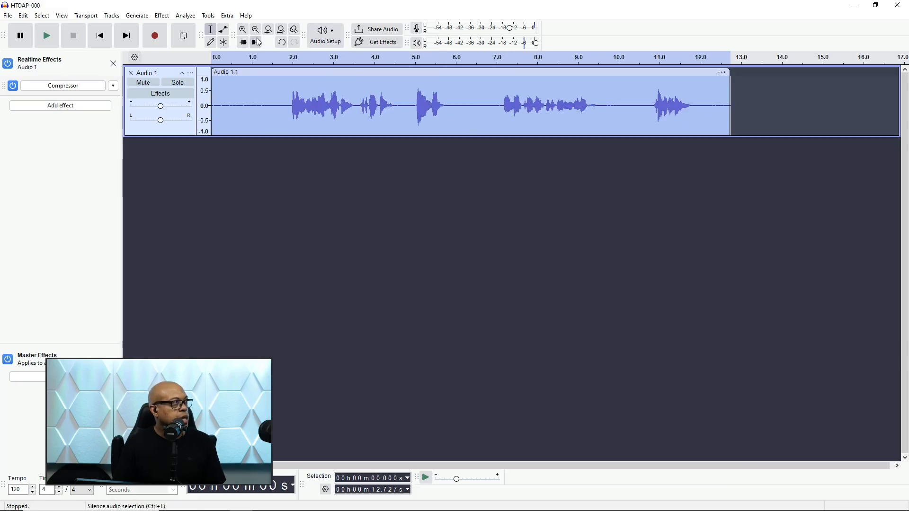
{"action": "left_click", "coordinate": [244, 31]}
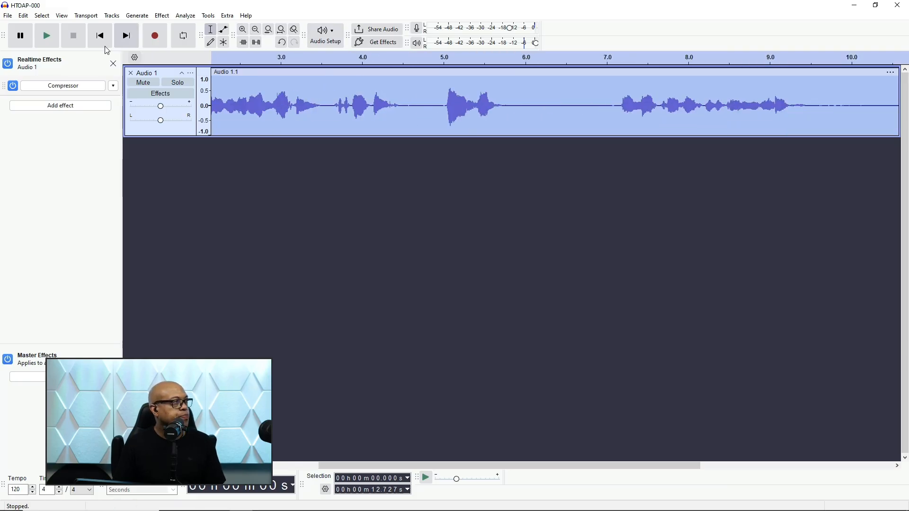
{"action": "left_click", "coordinate": [24, 16]}
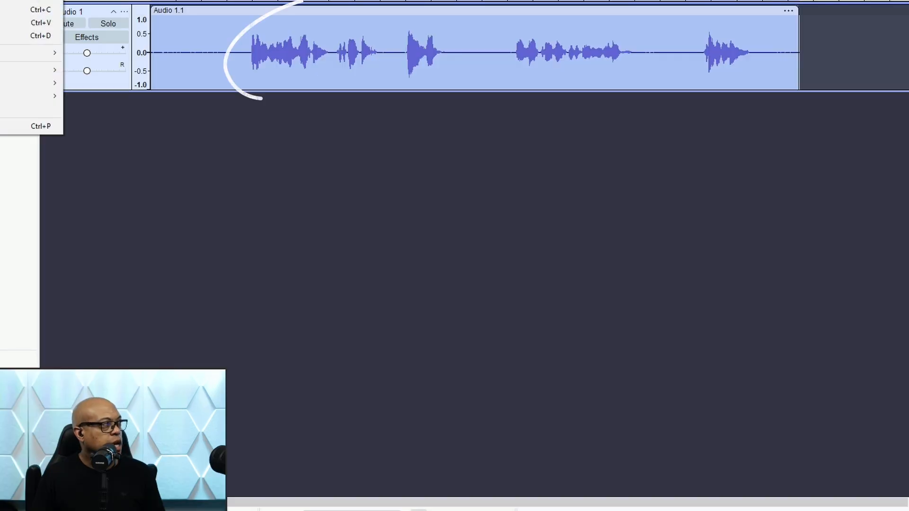
{"action": "left_click", "coordinate": [23, 16]}
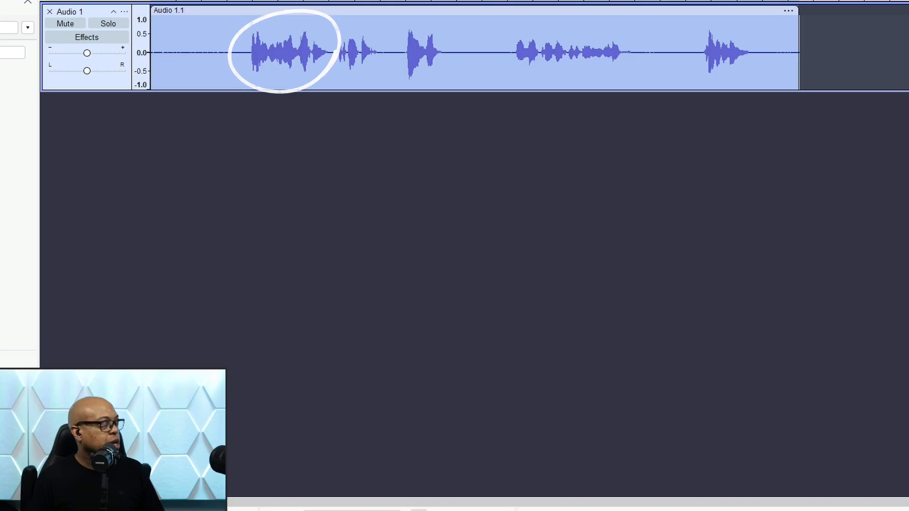
{"action": "left_click", "coordinate": [23, 16]}
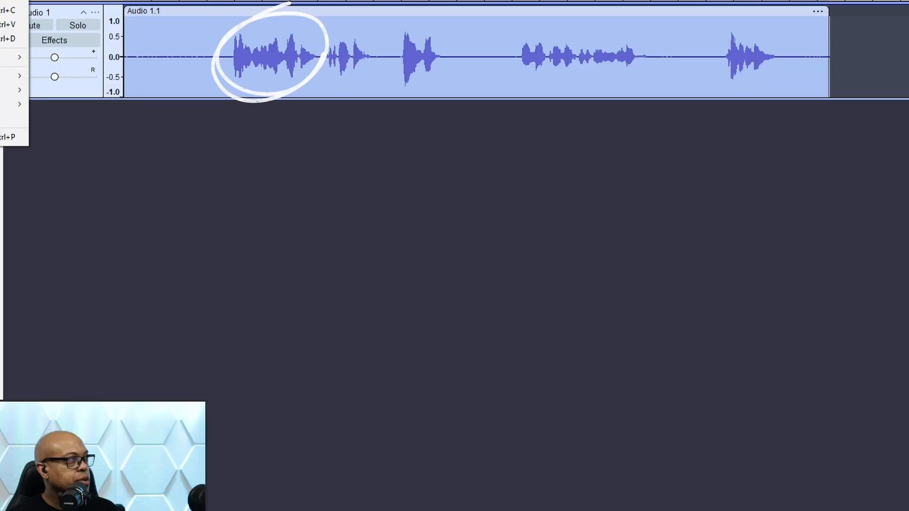
{"action": "left_click", "coordinate": [40, 38]}
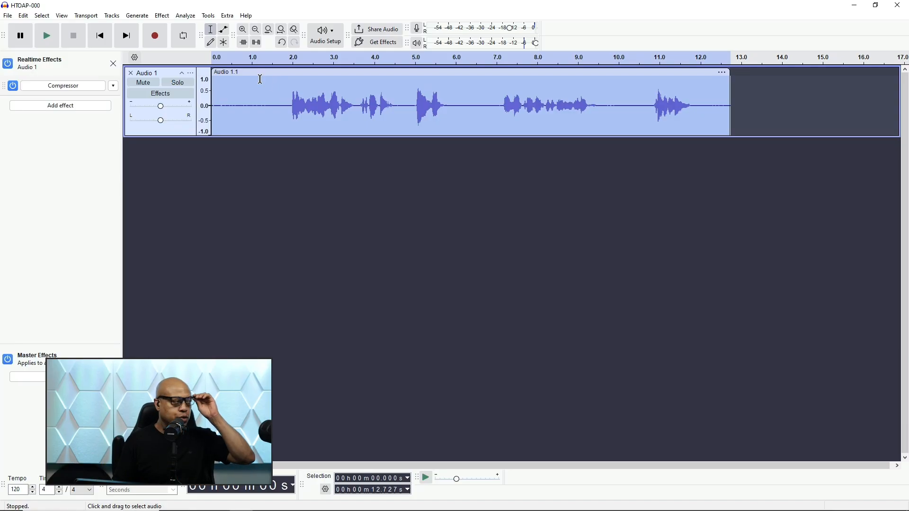
Step: Raise the level of the compressed clip with the Amplify effect
{"action": "left_click", "coordinate": [114, 17]}
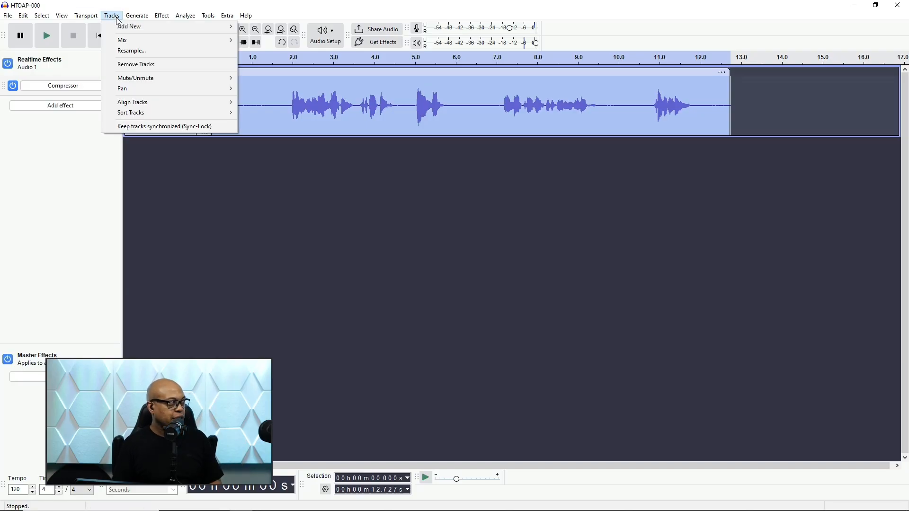
{"action": "mouse_move", "coordinate": [166, 18]}
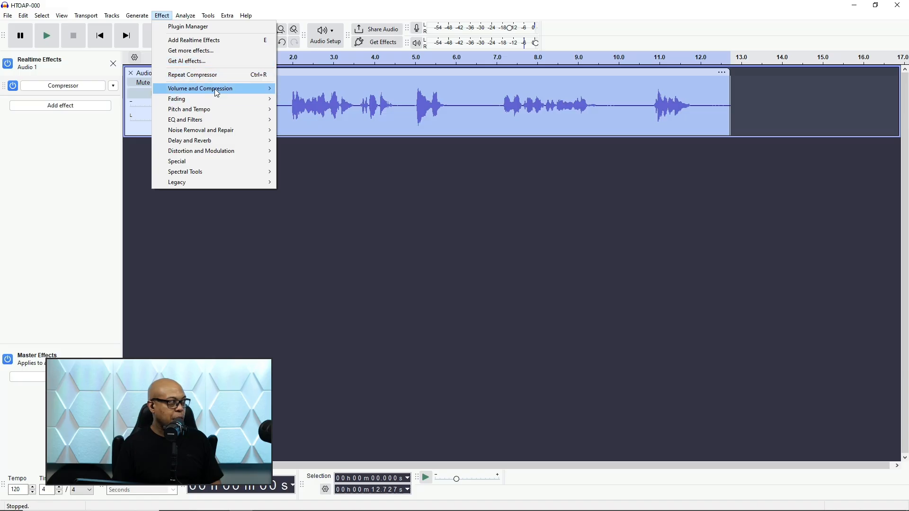
{"action": "mouse_move", "coordinate": [217, 100]}
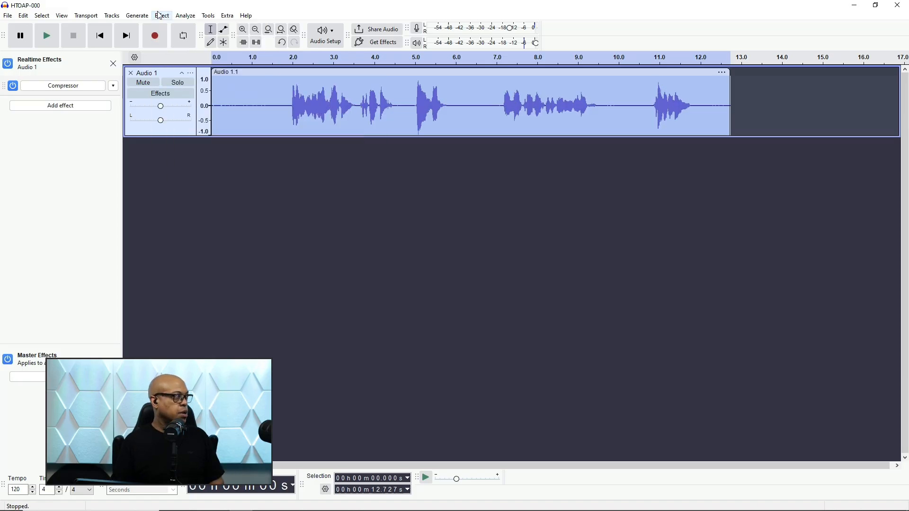
Step: Amplify the whole clip by another 1.2 dB with clipping allowed
{"action": "left_click", "coordinate": [162, 15]}
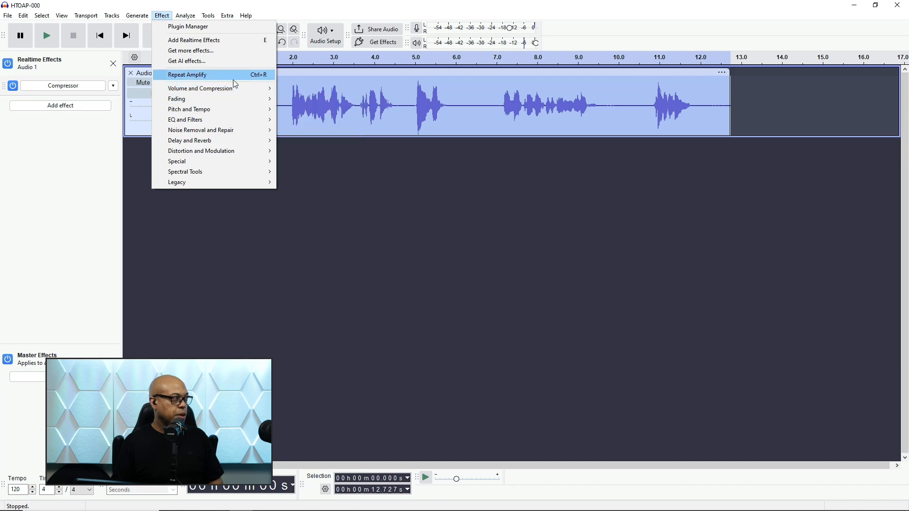
{"action": "mouse_move", "coordinate": [222, 88]}
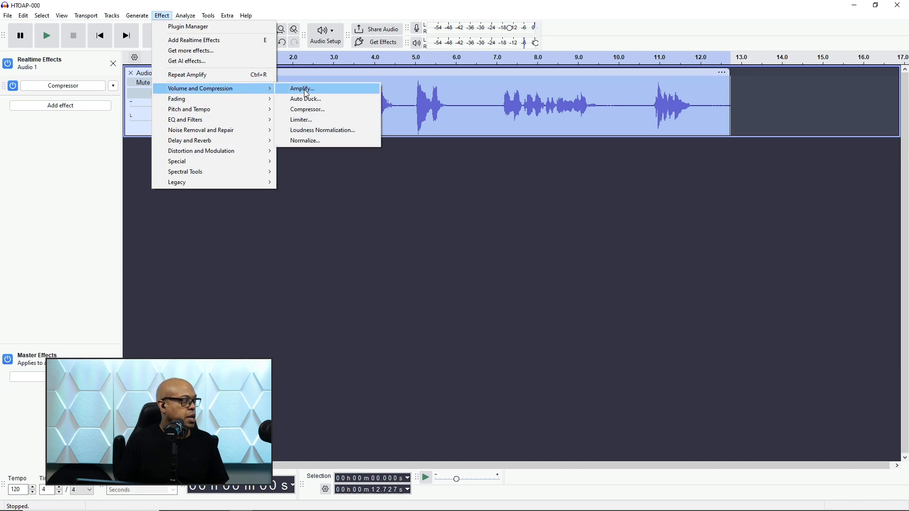
{"action": "left_click", "coordinate": [307, 93]}
{"action": "left_click", "coordinate": [452, 256]}
{"action": "left_click", "coordinate": [476, 255]}
{"action": "left_click", "coordinate": [434, 285]}
{"action": "left_click", "coordinate": [477, 271]}
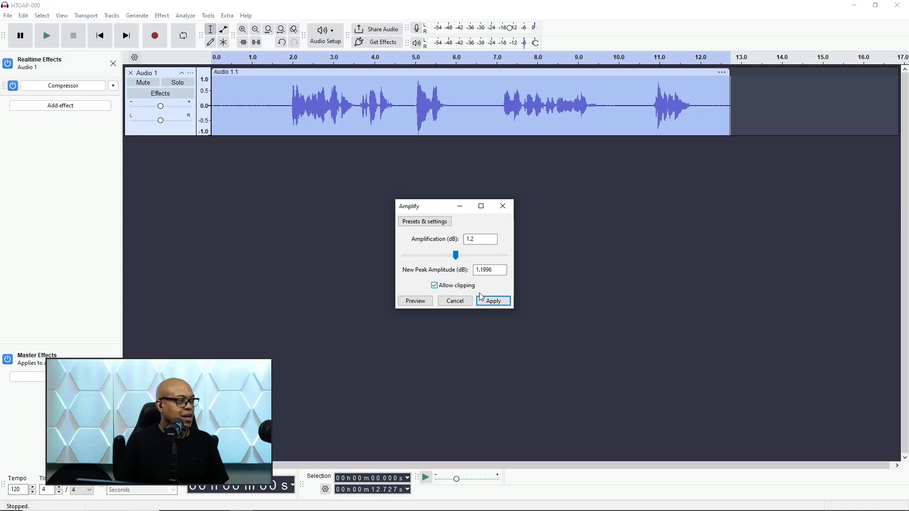
{"action": "left_click", "coordinate": [493, 301]}
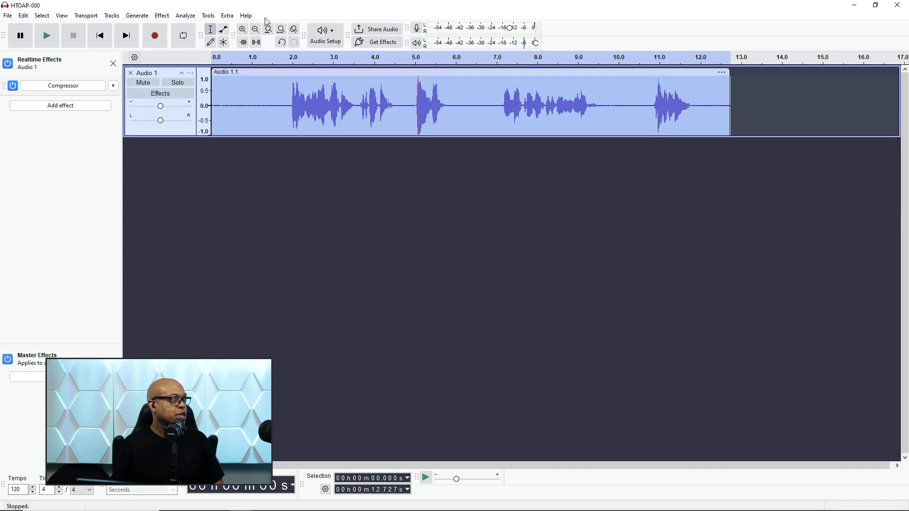
{"action": "left_click", "coordinate": [163, 16]}
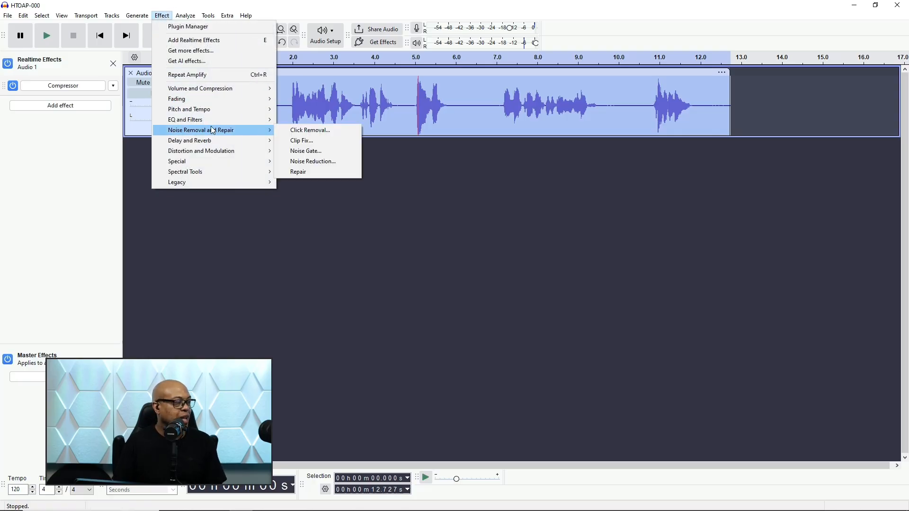
{"action": "mouse_move", "coordinate": [220, 142]}
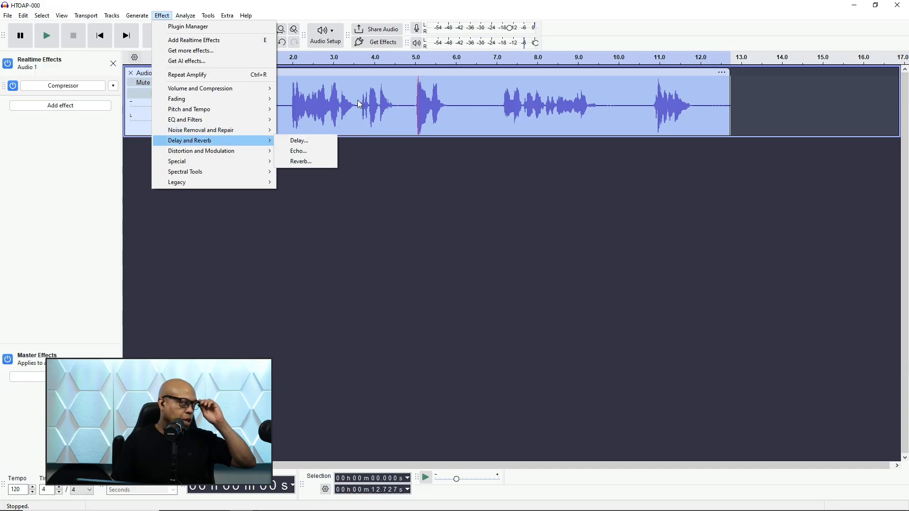
{"action": "mouse_move", "coordinate": [250, 130]}
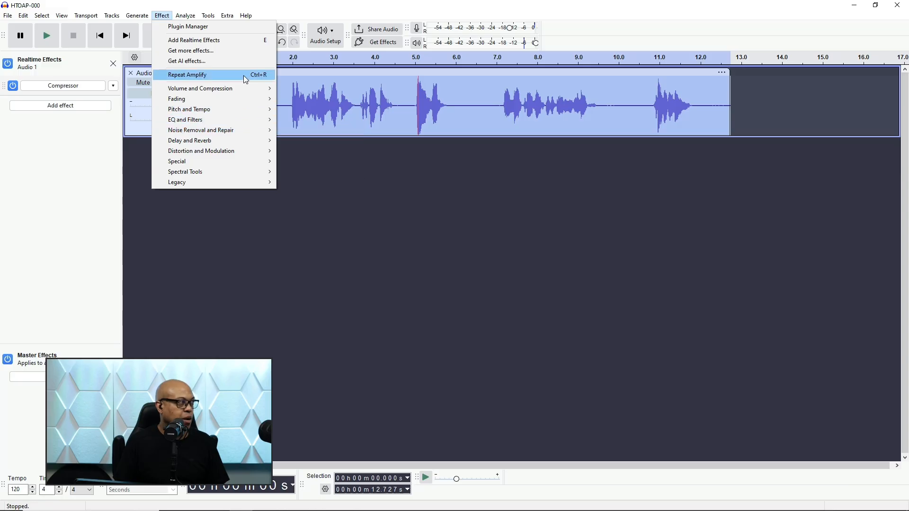
{"action": "mouse_move", "coordinate": [245, 93]}
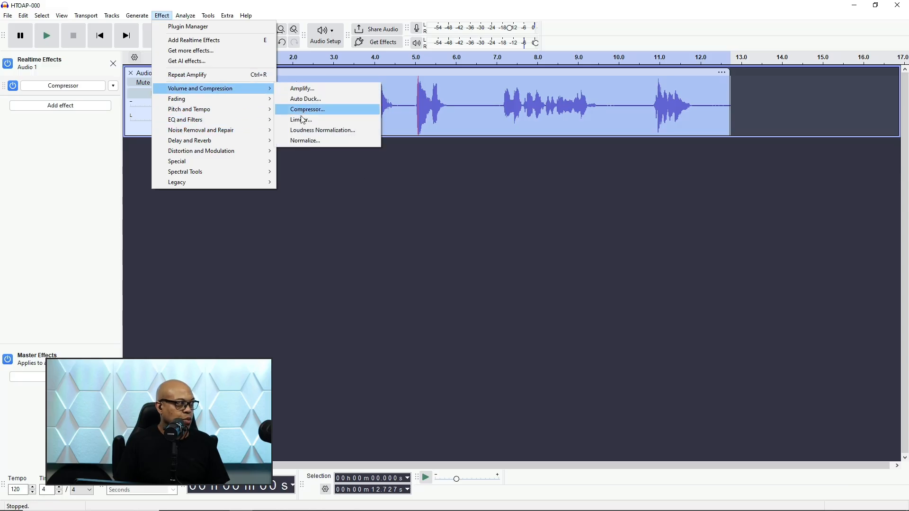
Step: Play the clip from just before the loud peak at about 5 seconds and check its playback level
{"action": "left_click", "coordinate": [425, 110]}
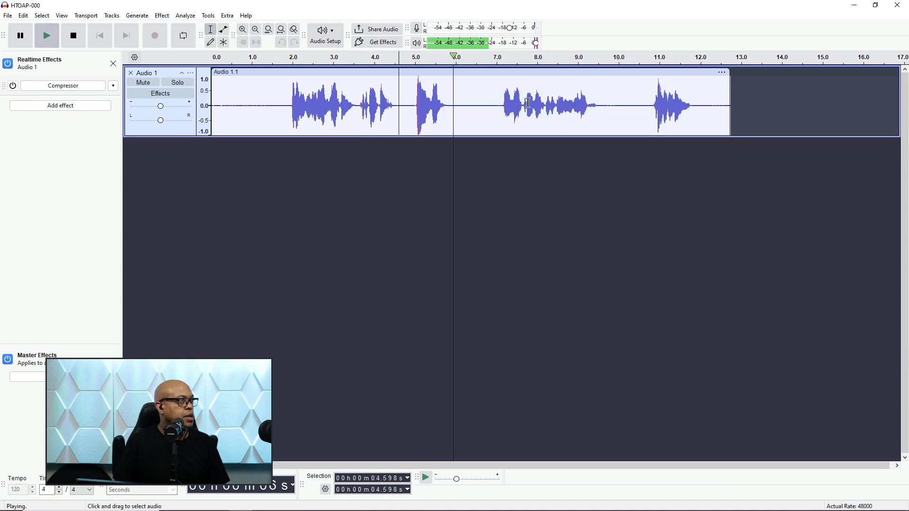
{"action": "key", "text": "space"}
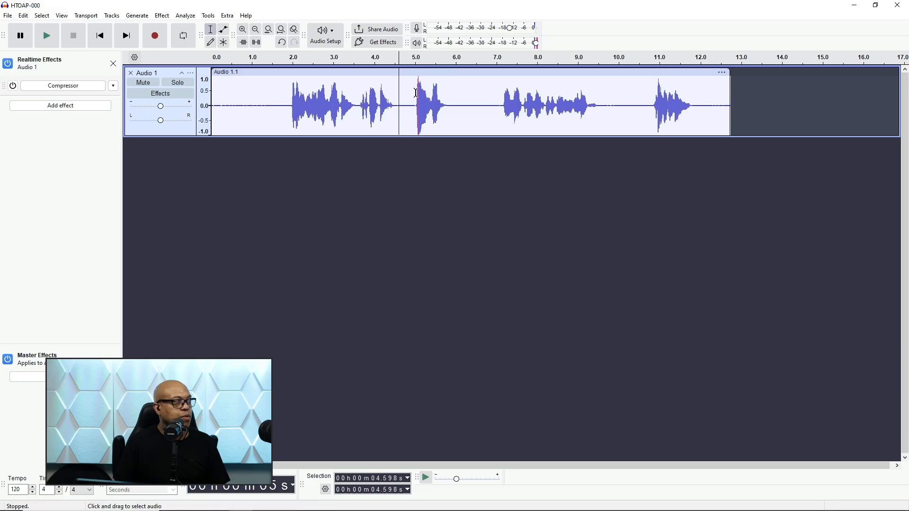
{"action": "mouse_move", "coordinate": [538, 49]}
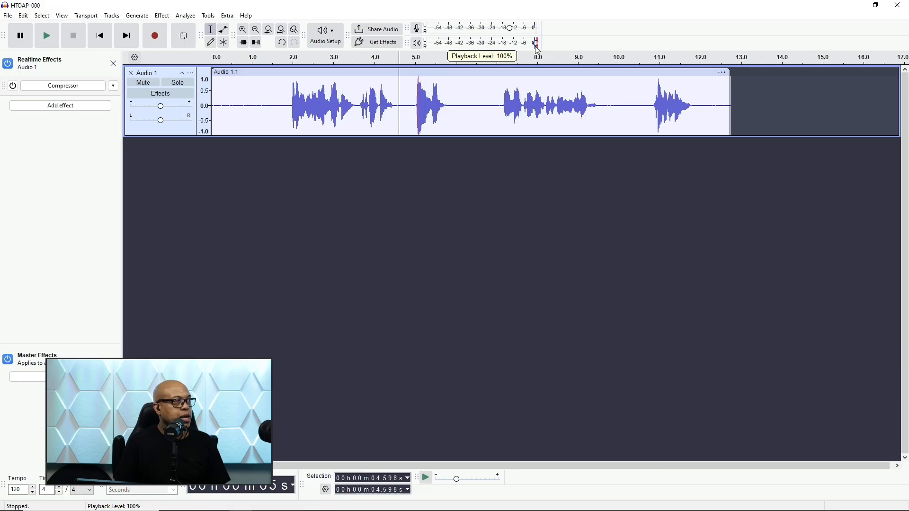
{"action": "left_click", "coordinate": [407, 105]}
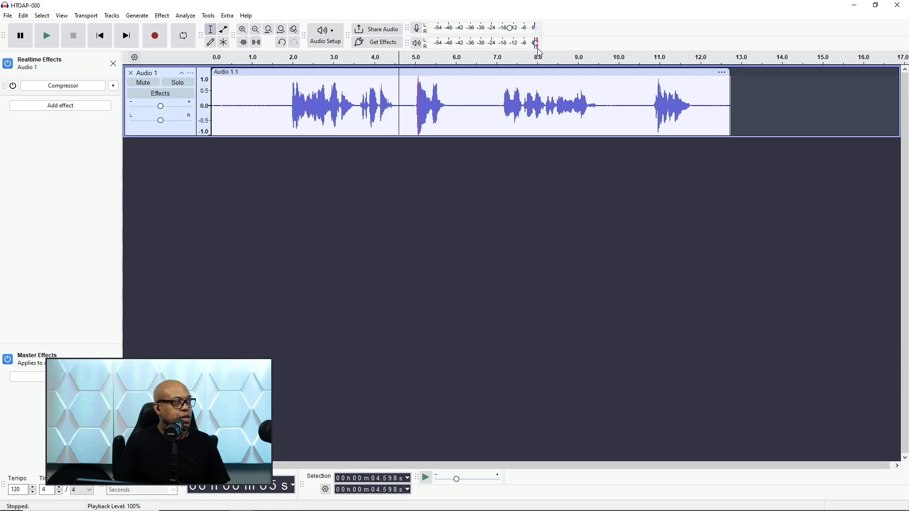
{"action": "key", "text": "space"}
{"action": "key", "text": "space"}
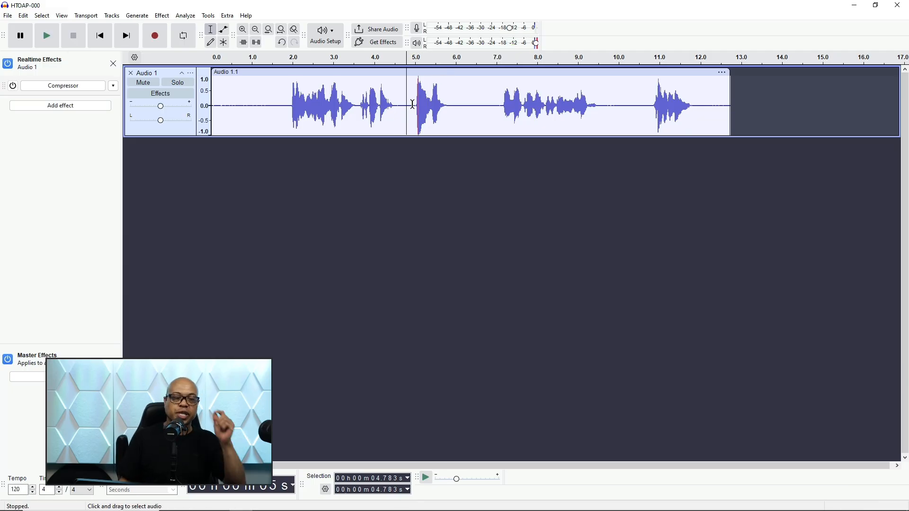
Step: Apply the Limiter effect to the whole clip with a raised threshold
{"action": "left_click", "coordinate": [162, 16]}
{"action": "left_click", "coordinate": [293, 91]}
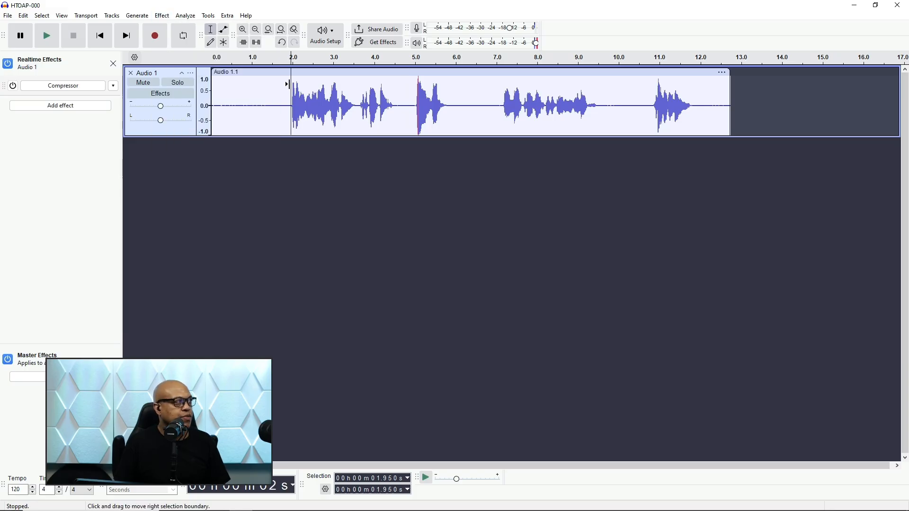
{"action": "key", "text": "ctrl+a"}
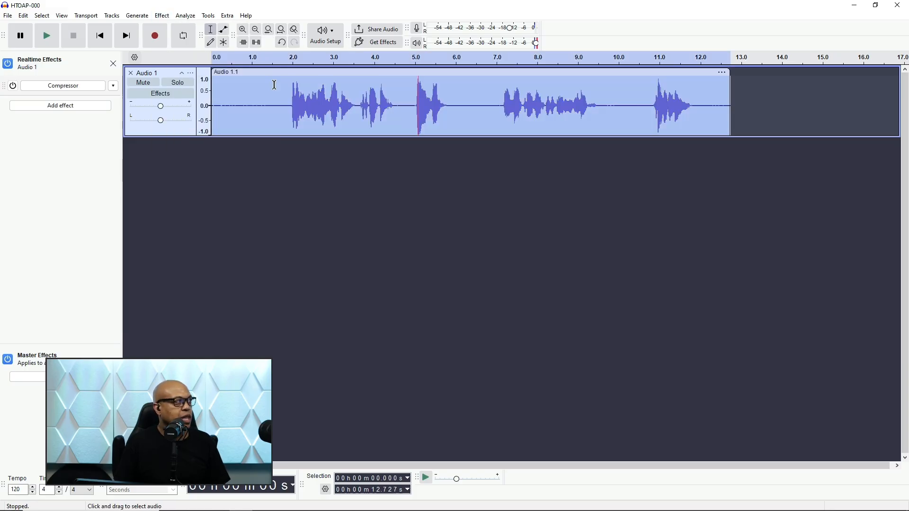
{"action": "left_click", "coordinate": [162, 16]}
{"action": "mouse_move", "coordinate": [227, 89]}
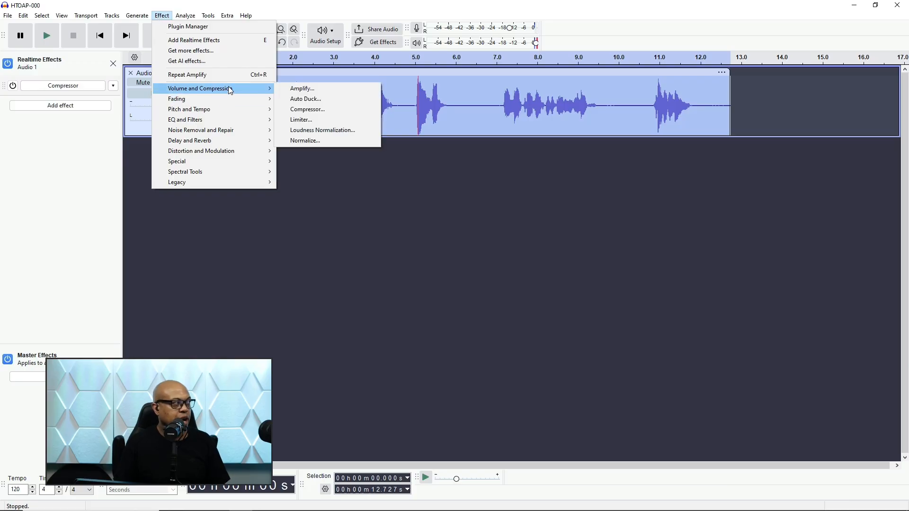
{"action": "left_click", "coordinate": [308, 121]}
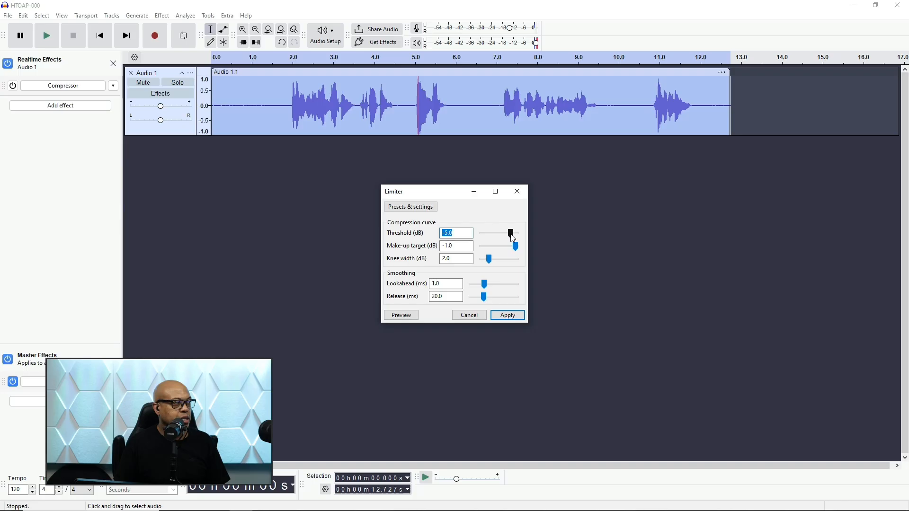
{"action": "left_click_drag", "start_coordinate": [513, 238], "coordinate": [521, 239]}
{"action": "key", "text": "Return"}
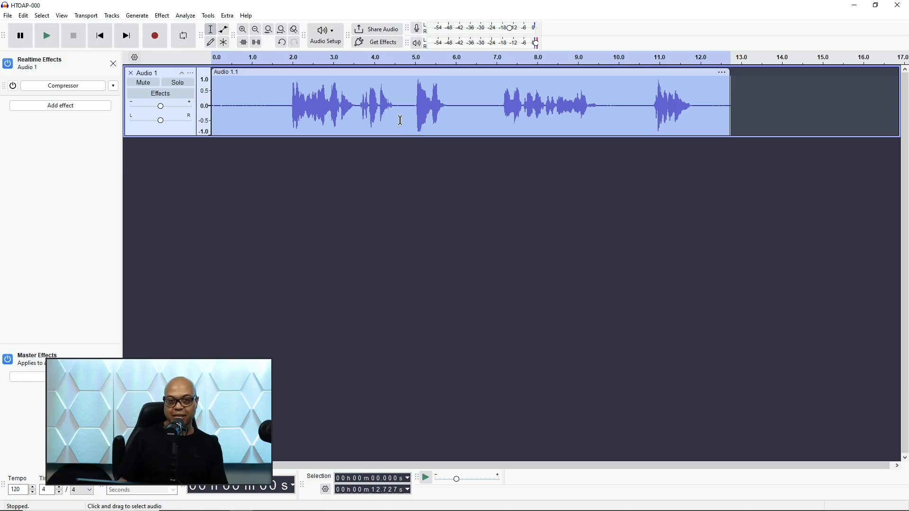
Step: Remove the Audio 1 track and import the HTOAP-000 audio file in its place
{"action": "left_click", "coordinate": [131, 76]}
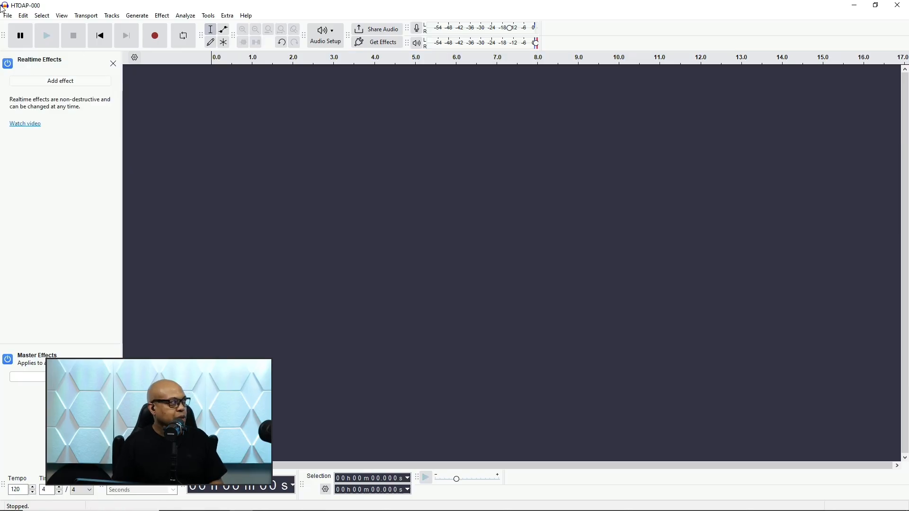
{"action": "left_click", "coordinate": [8, 16]}
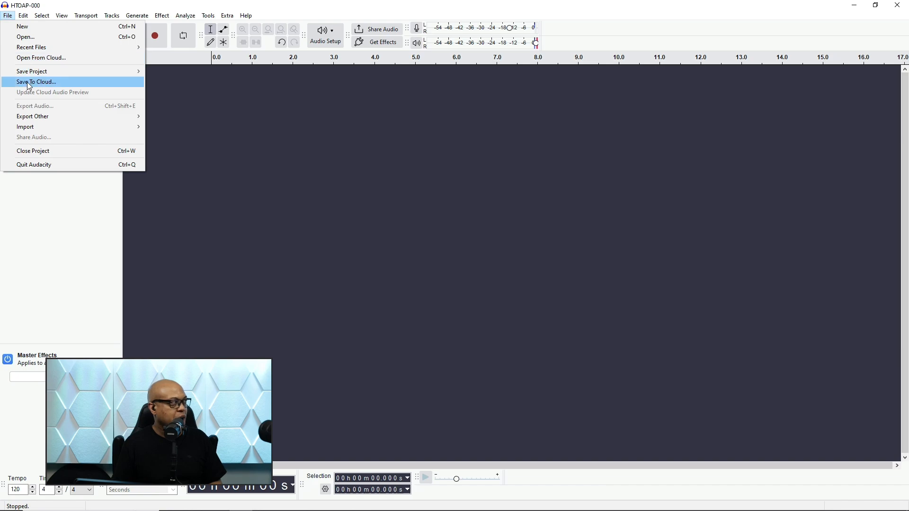
{"action": "mouse_move", "coordinate": [38, 128]}
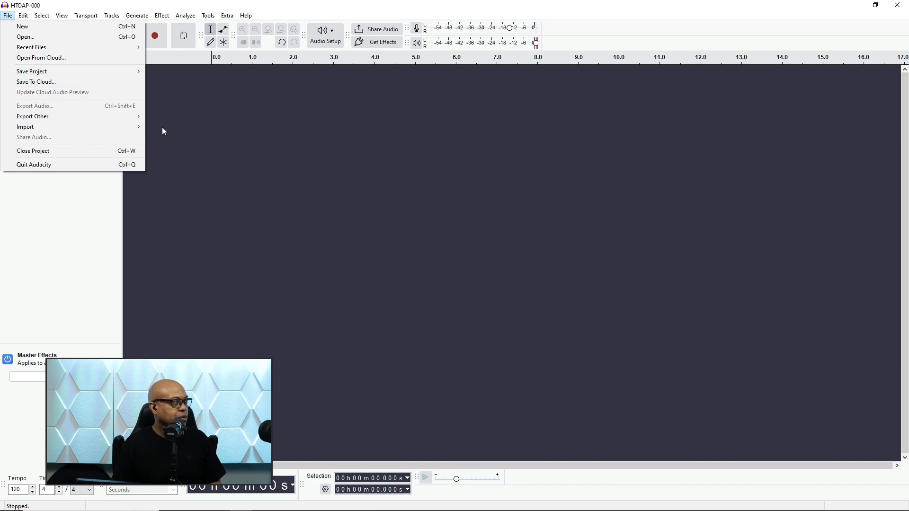
{"action": "mouse_move", "coordinate": [125, 130]}
{"action": "left_click", "coordinate": [169, 127]}
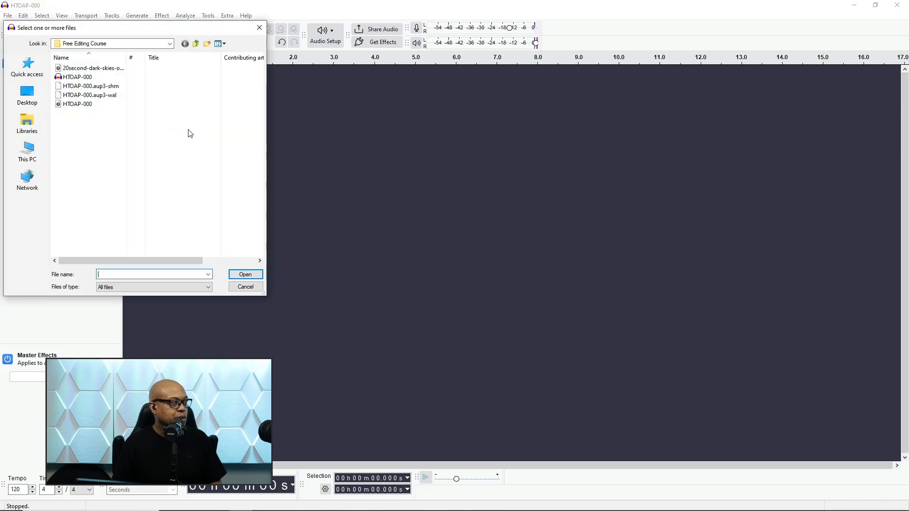
{"action": "left_click", "coordinate": [247, 276]}
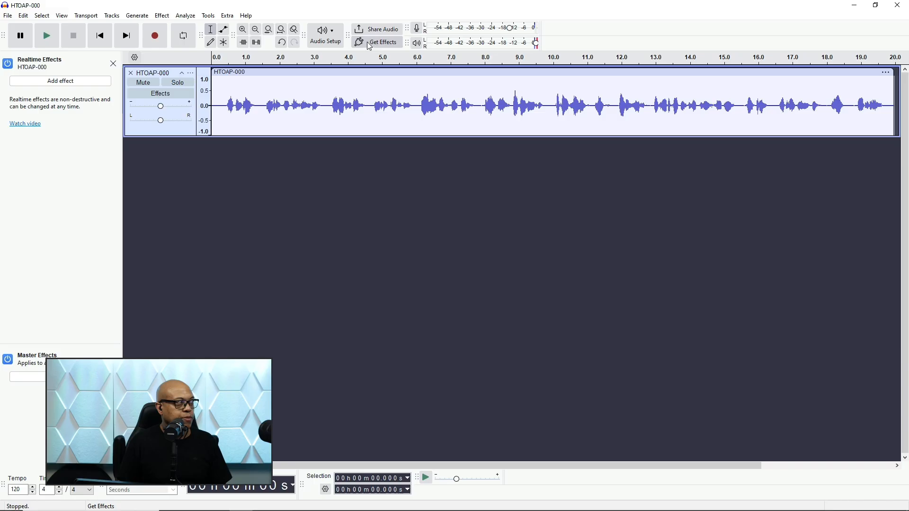
Step: Normalize the whole HTOAP-000 track's perceived loudness to -19.0 LUFS, treating mono as dual-mono
{"action": "left_click", "coordinate": [255, 30]}
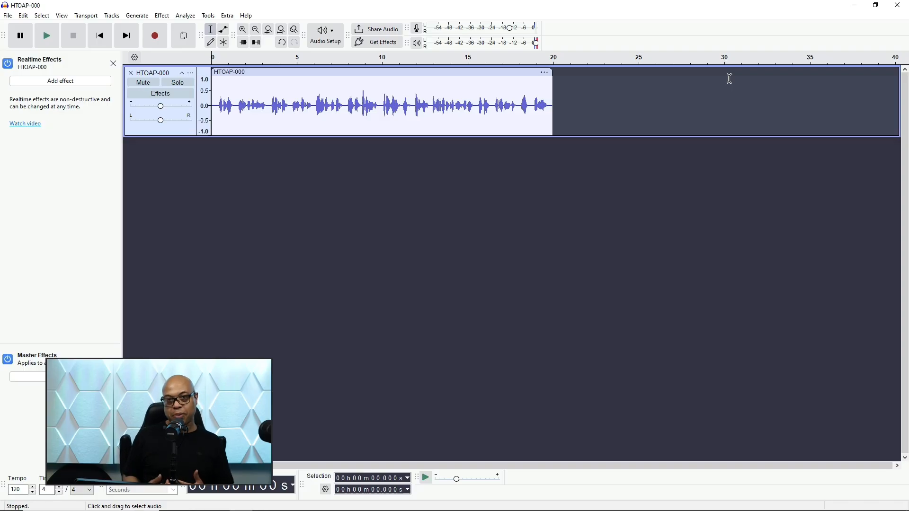
{"action": "key", "text": "ctrl+f"}
{"action": "key", "text": "ctrl+a"}
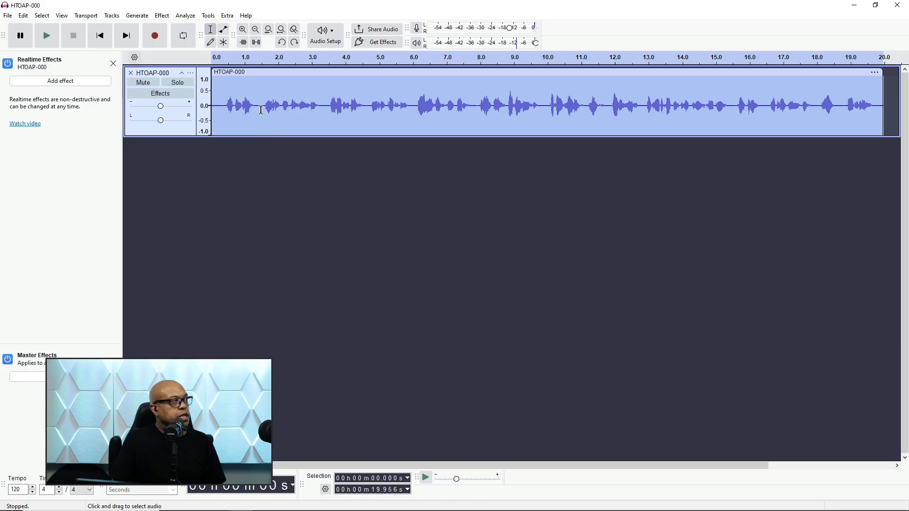
{"action": "left_click", "coordinate": [161, 16]}
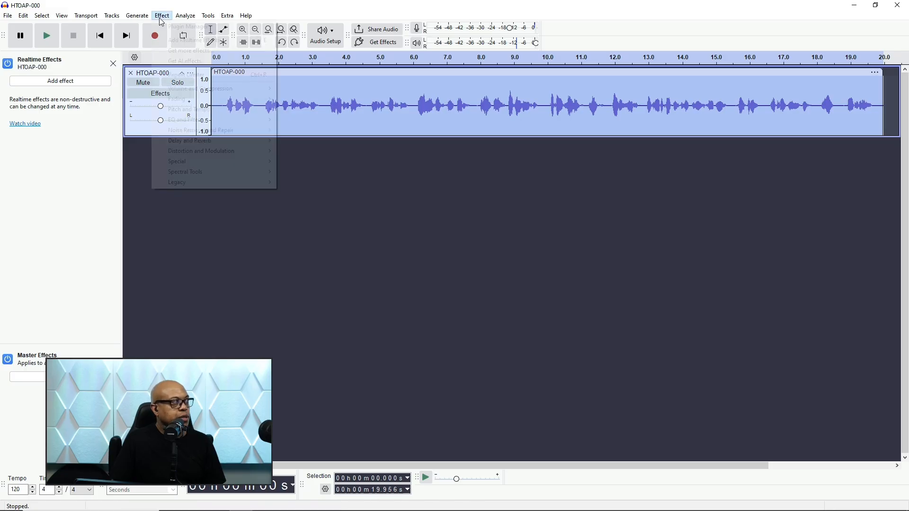
{"action": "mouse_move", "coordinate": [209, 92]}
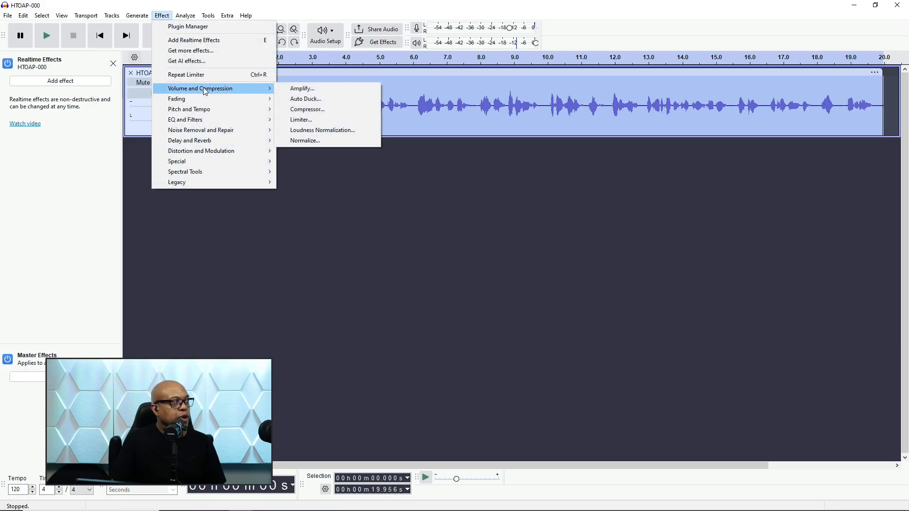
{"action": "left_click", "coordinate": [332, 132]}
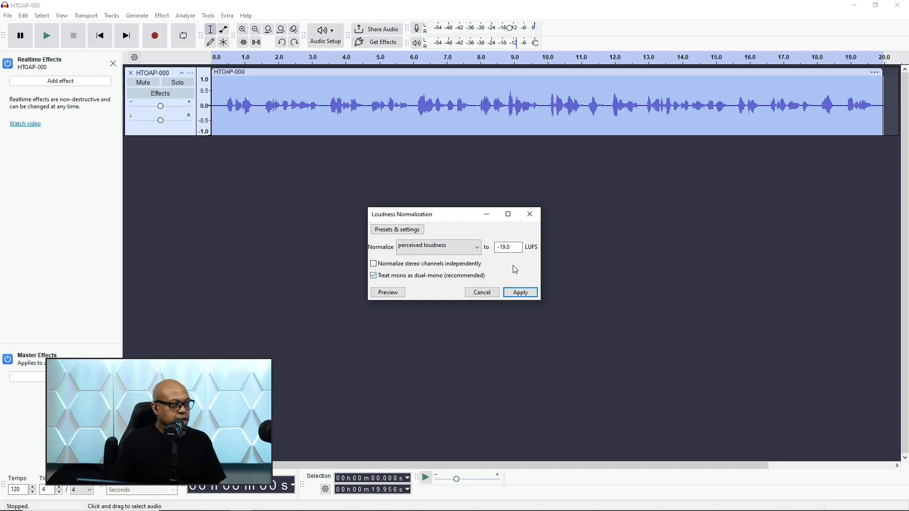
{"action": "left_click", "coordinate": [522, 293]}
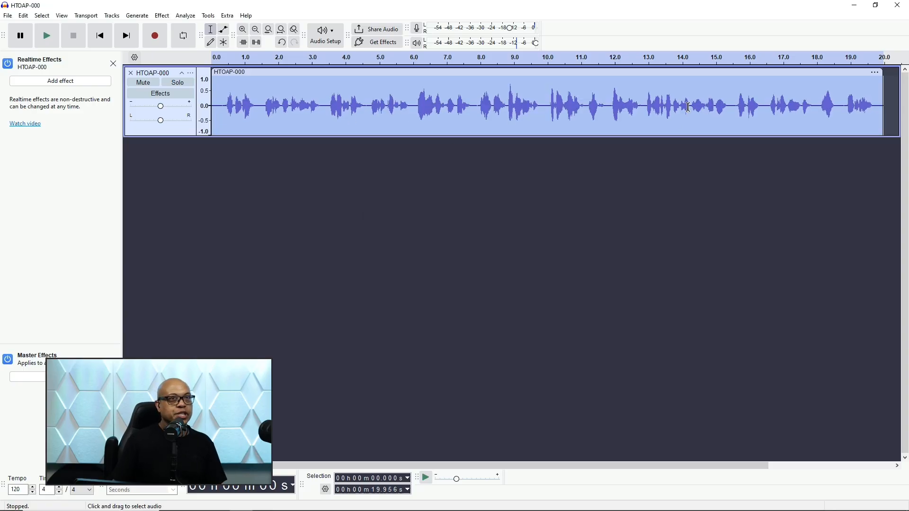
Step: Import the 20second-dark-skies-of-doom music file as a second track below the voice
{"action": "left_click", "coordinate": [7, 15]}
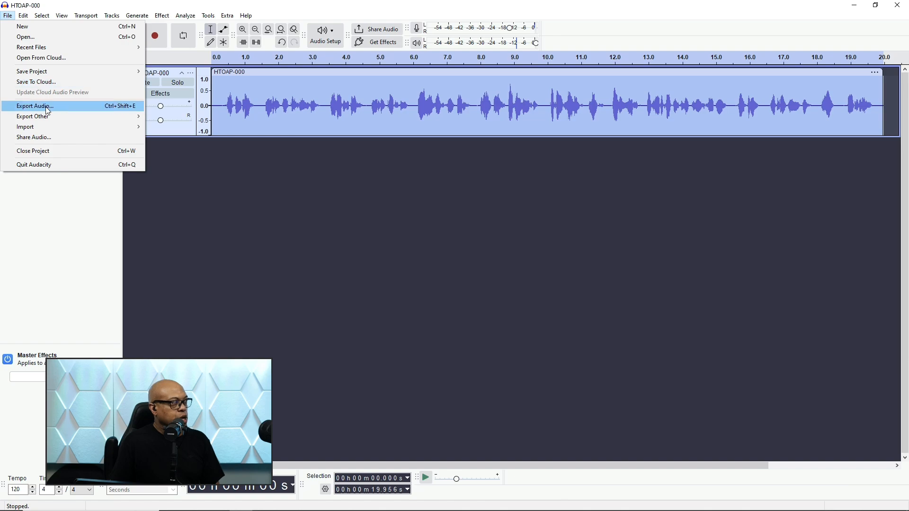
{"action": "mouse_move", "coordinate": [45, 127]}
{"action": "left_click", "coordinate": [166, 127]}
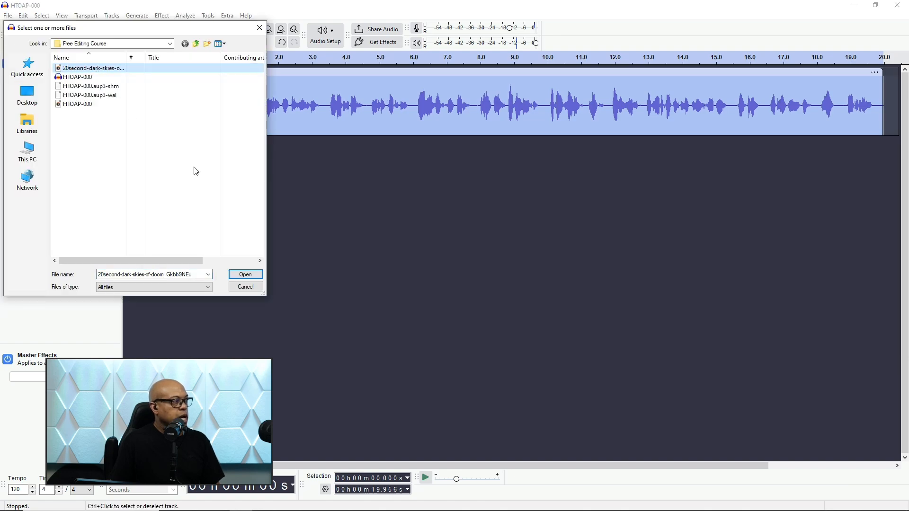
{"action": "left_click", "coordinate": [249, 276]}
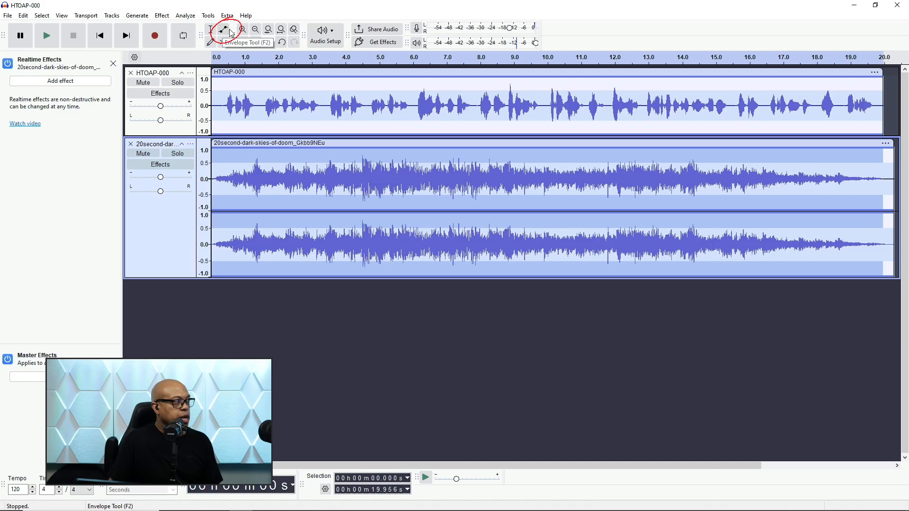
Step: Lower the music clip's volume with the Envelope tool and add a quieter point near its start so it rises gradually until about 8.7 seconds
{"action": "left_click", "coordinate": [223, 30]}
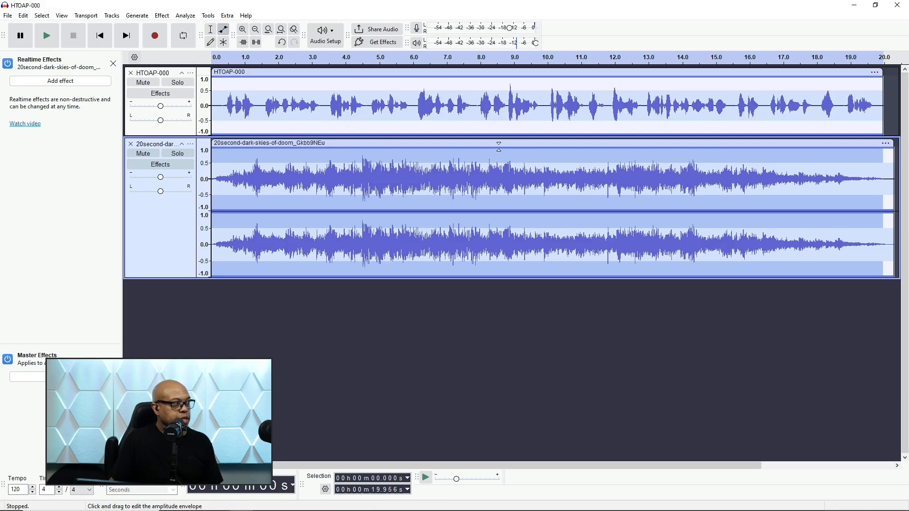
{"action": "left_click_drag", "start_coordinate": [497, 147], "coordinate": [503, 171]}
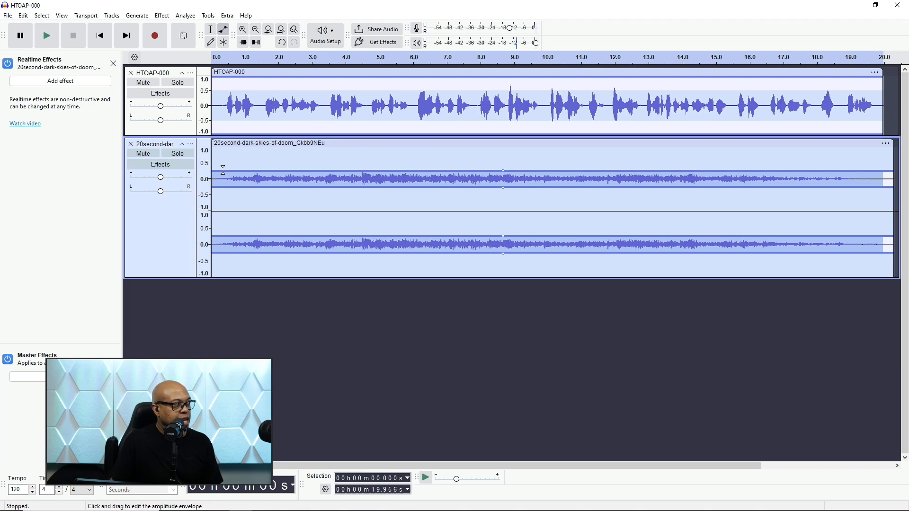
{"action": "left_click_drag", "start_coordinate": [221, 171], "coordinate": [221, 171]}
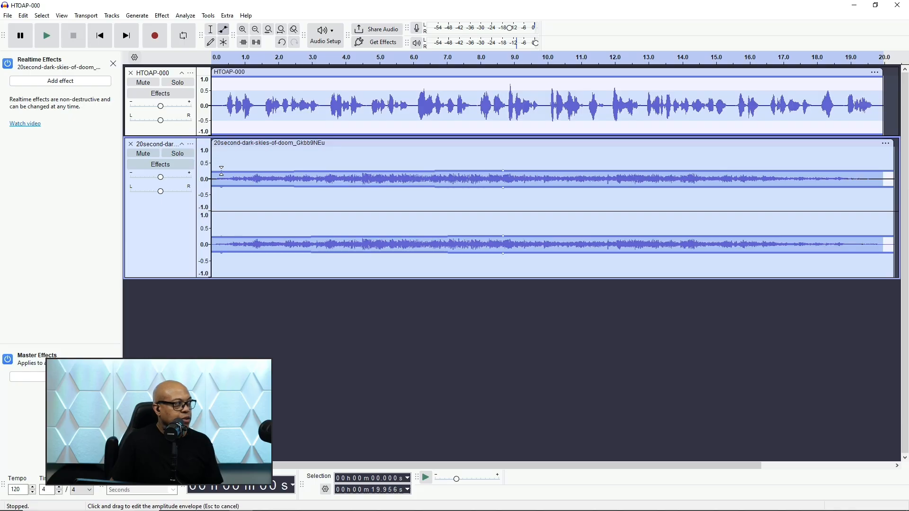
{"action": "left_click_drag", "start_coordinate": [221, 170], "coordinate": [223, 176]}
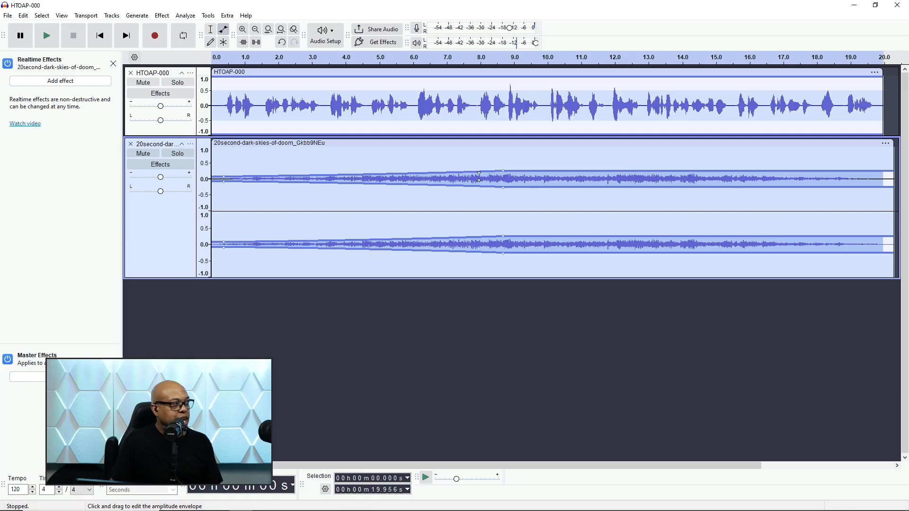
Step: Play the voice and music mix from the start, and further lower the music's envelope point at about 8.7 seconds
{"action": "key", "text": "Home"}
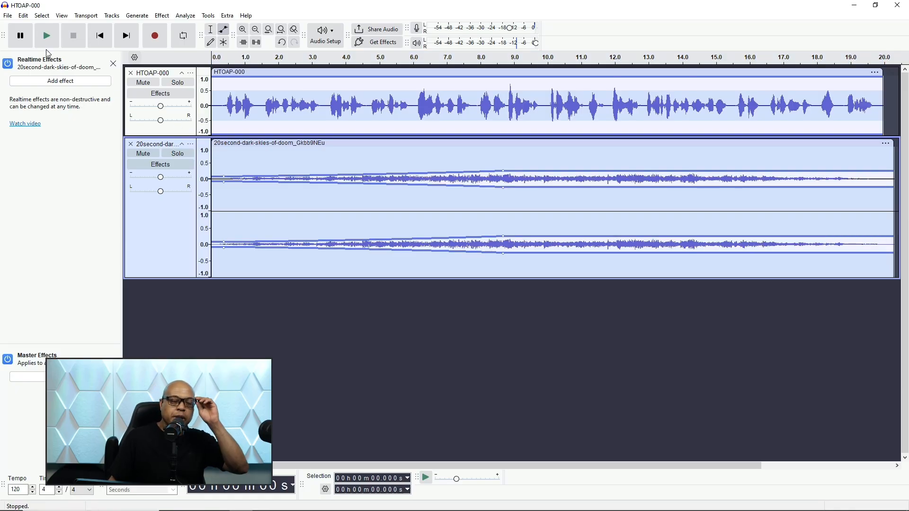
{"action": "left_click", "coordinate": [47, 36]}
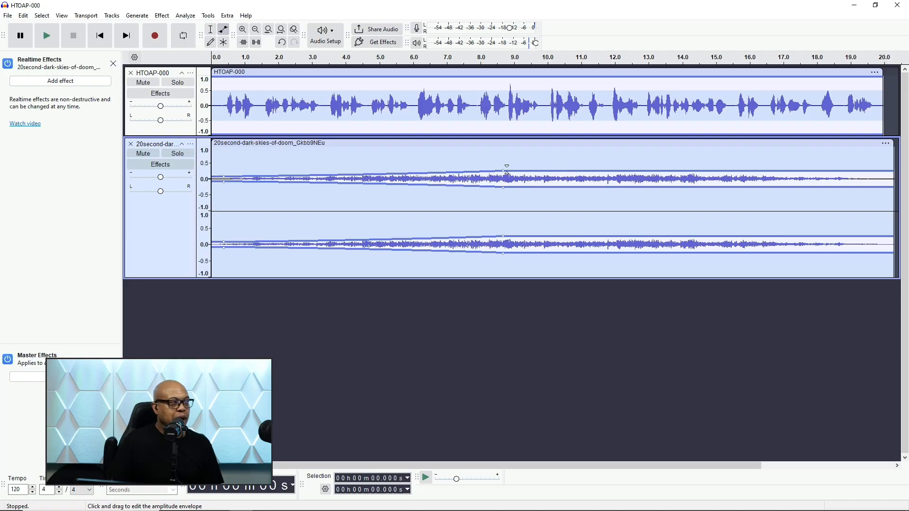
{"action": "left_click_drag", "start_coordinate": [505, 168], "coordinate": [503, 170]}
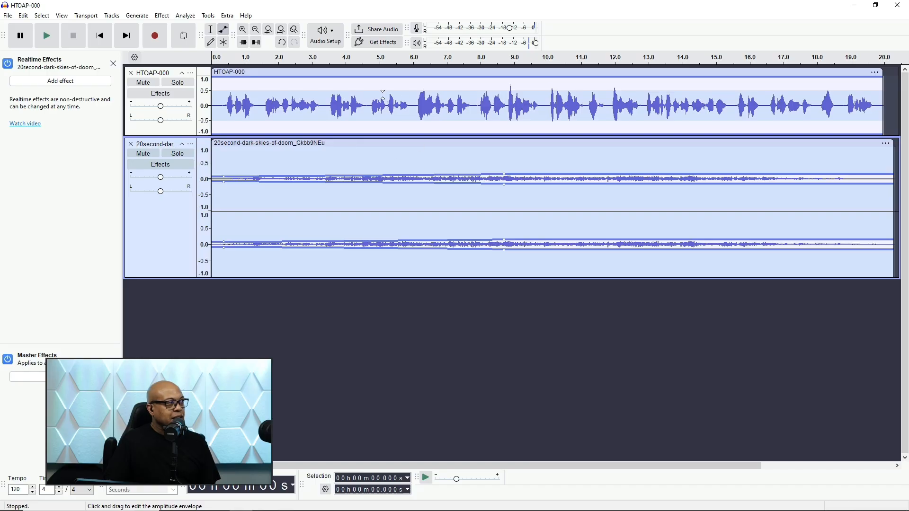
Step: Select all audio with the Selection tool, then mix and render the voice and music tracks into a single track
{"action": "left_click", "coordinate": [213, 33]}
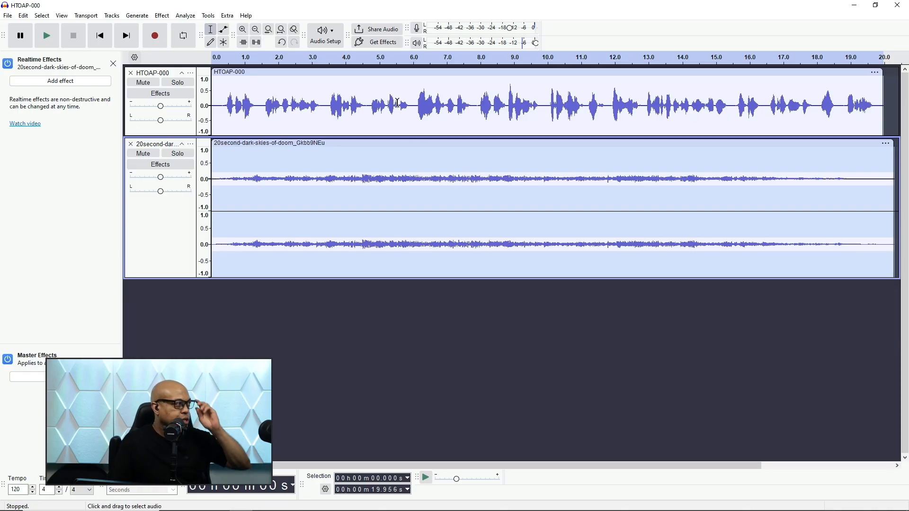
{"action": "key", "text": "ctrl+a"}
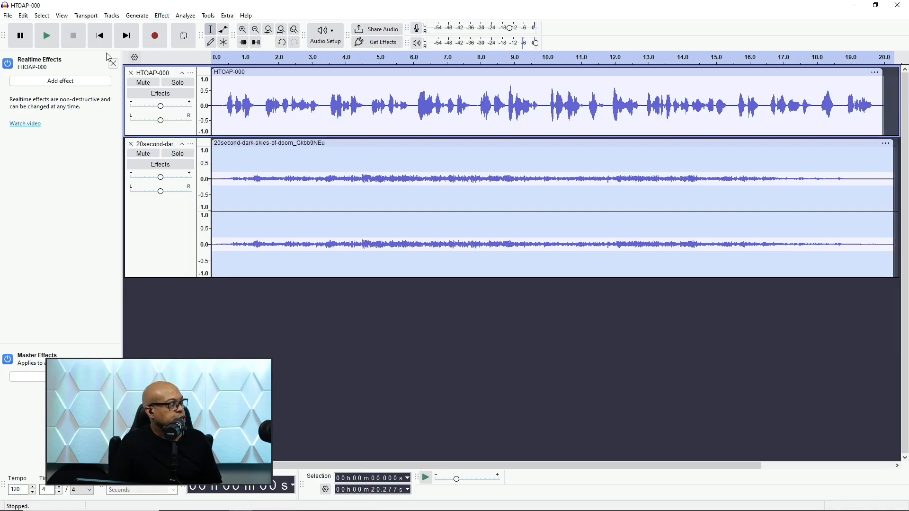
{"action": "left_click", "coordinate": [42, 16]}
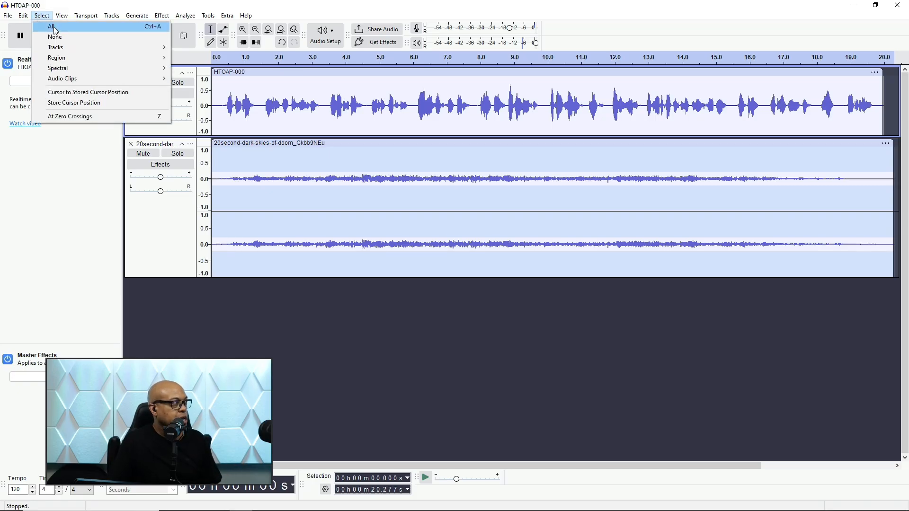
{"action": "left_click", "coordinate": [55, 27]}
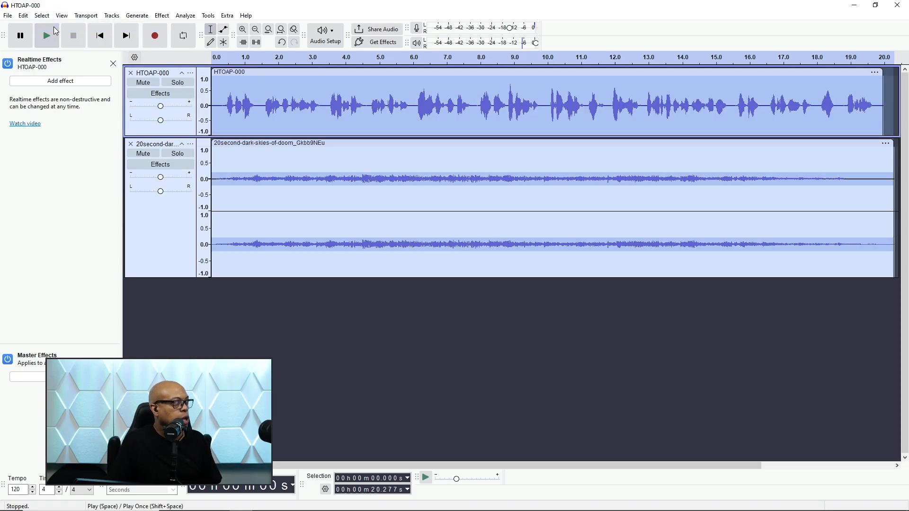
{"action": "left_click", "coordinate": [112, 15]}
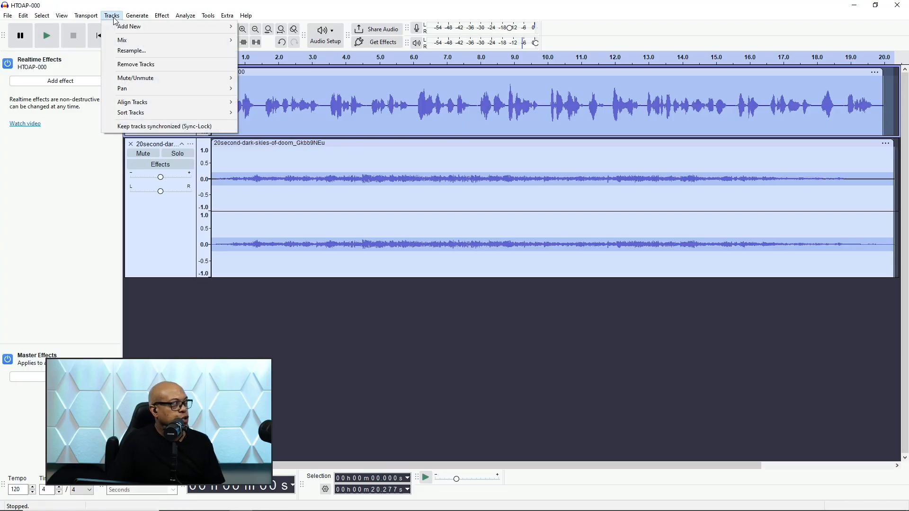
{"action": "mouse_move", "coordinate": [120, 42]}
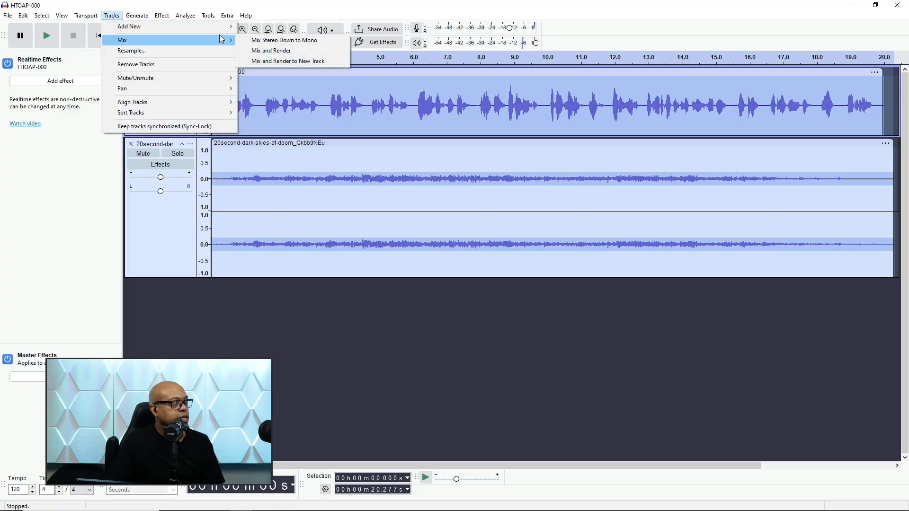
{"action": "left_click", "coordinate": [262, 50]}
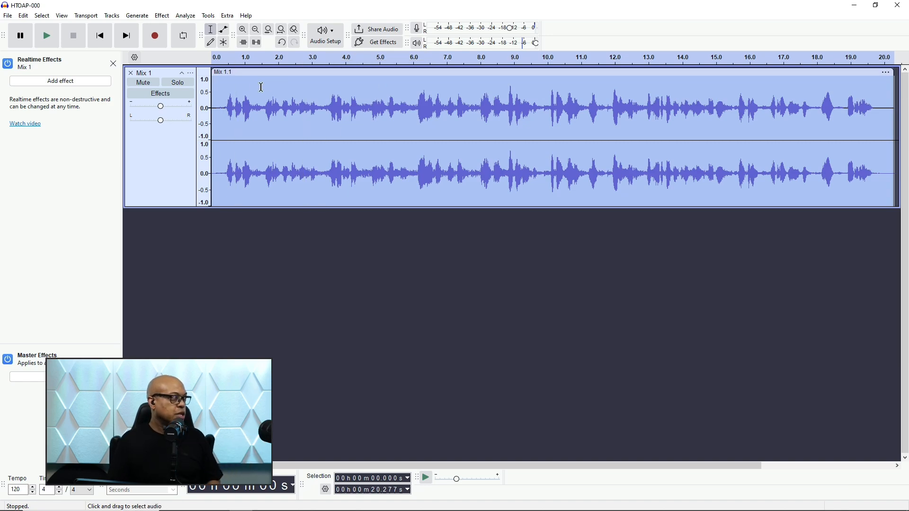
Step: Normalize the mixed track's perceived loudness to -16.0 LUFS, treating mono as dual-mono, and play the mix from the start
{"action": "left_click", "coordinate": [167, 18]}
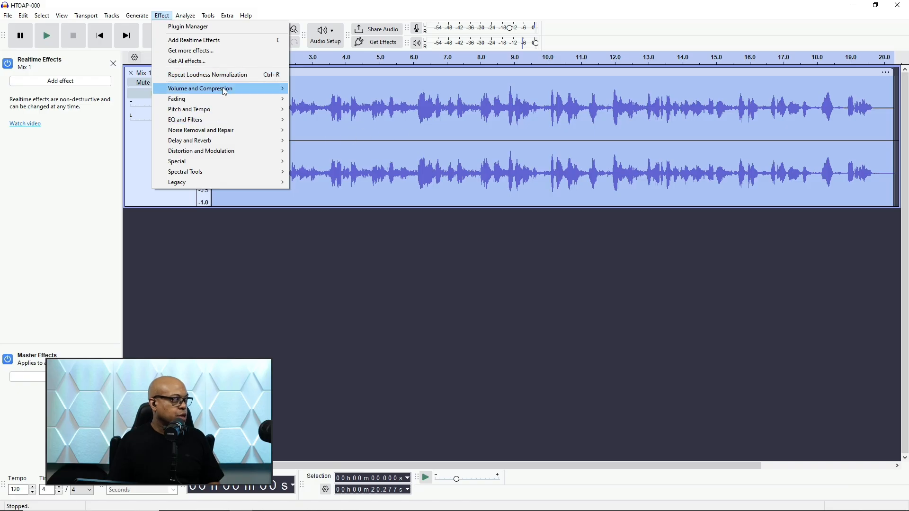
{"action": "mouse_move", "coordinate": [225, 91]}
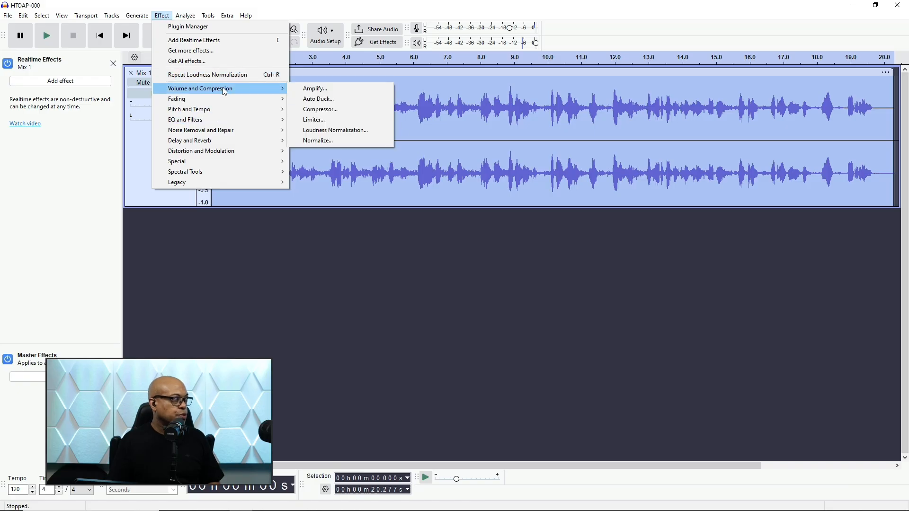
{"action": "left_click", "coordinate": [337, 132]}
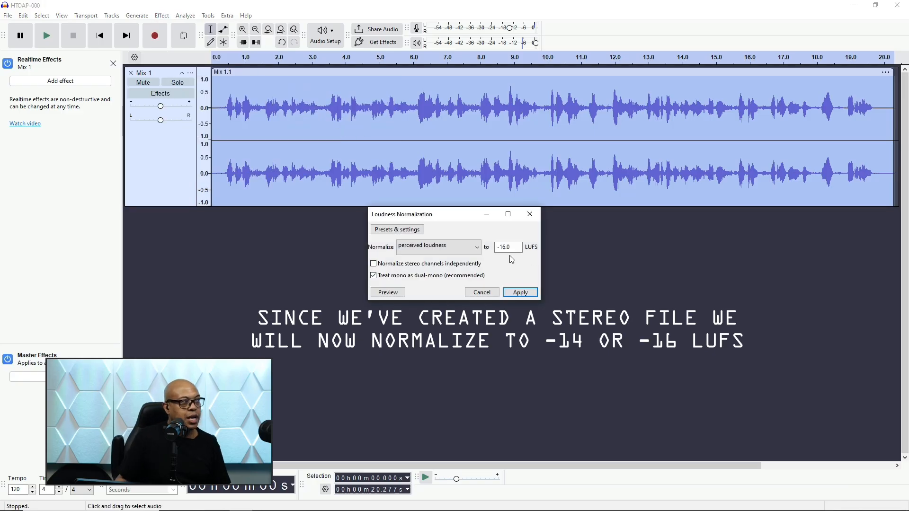
{"action": "key", "text": "Return"}
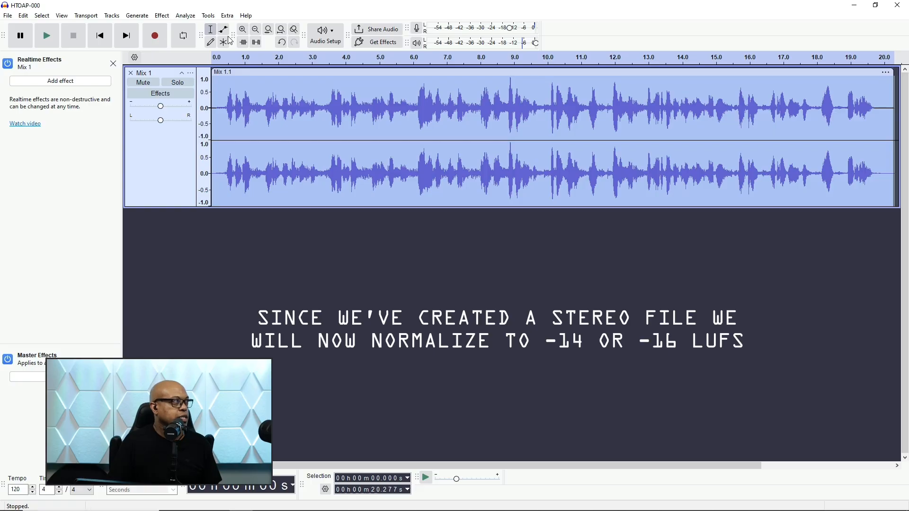
{"action": "left_click", "coordinate": [100, 36]}
{"action": "key", "text": "space"}
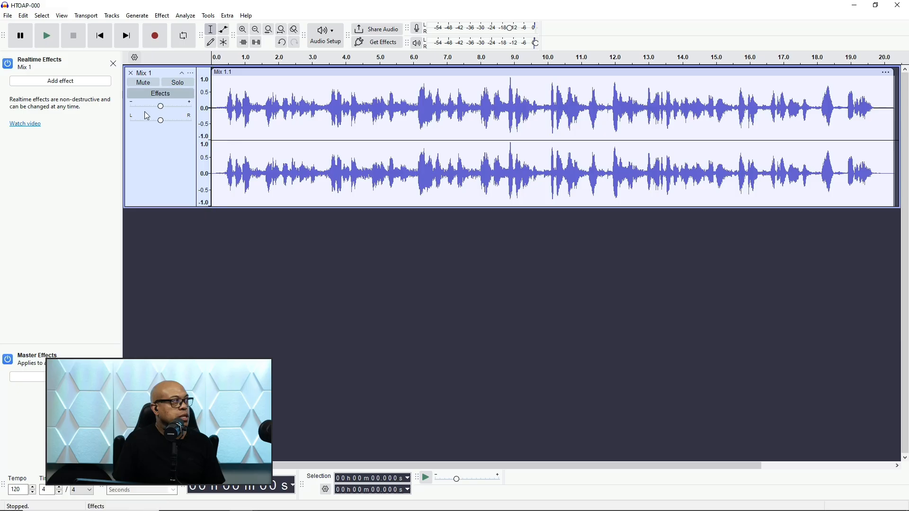
Step: Export the entire project as HTOAP-000.mp3 in stereo at 48000 Hz with constant 128 kbps quality, replacing the existing file
{"action": "left_click", "coordinate": [17, 16]}
{"action": "mouse_move", "coordinate": [10, 18]}
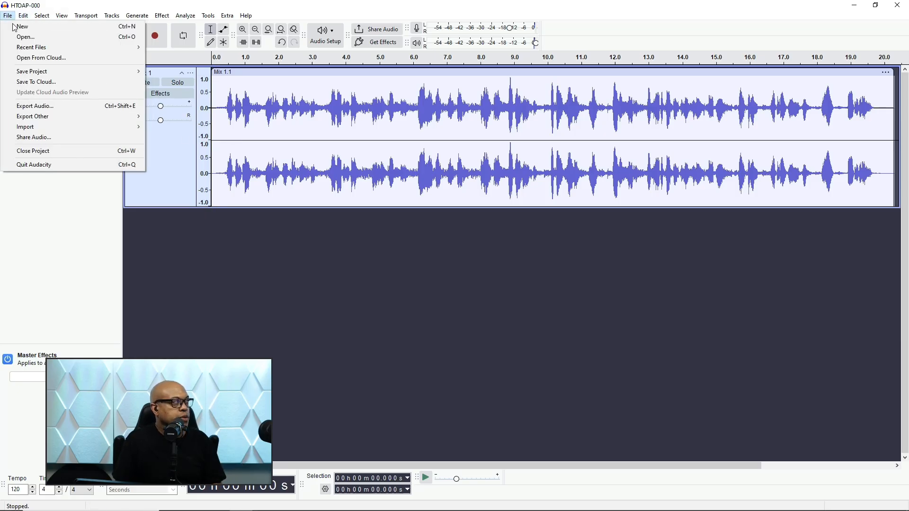
{"action": "mouse_move", "coordinate": [67, 116]}
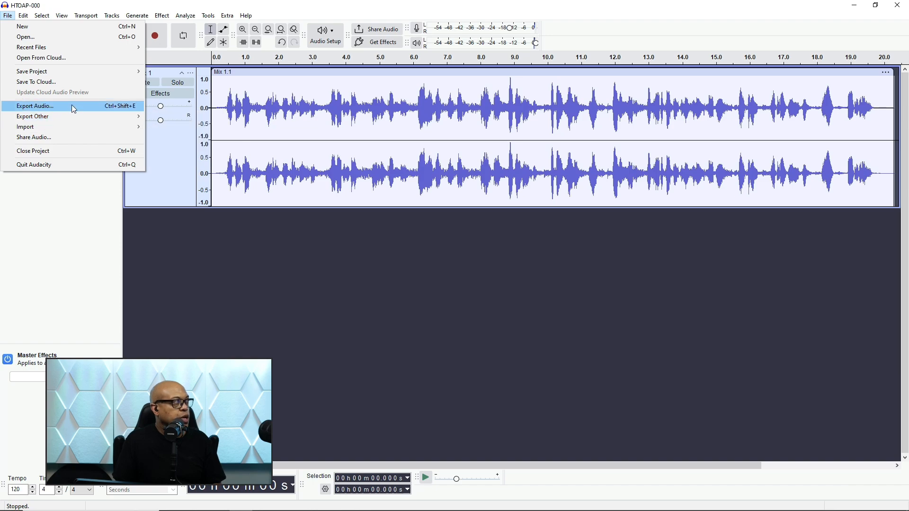
{"action": "left_click", "coordinate": [73, 107]}
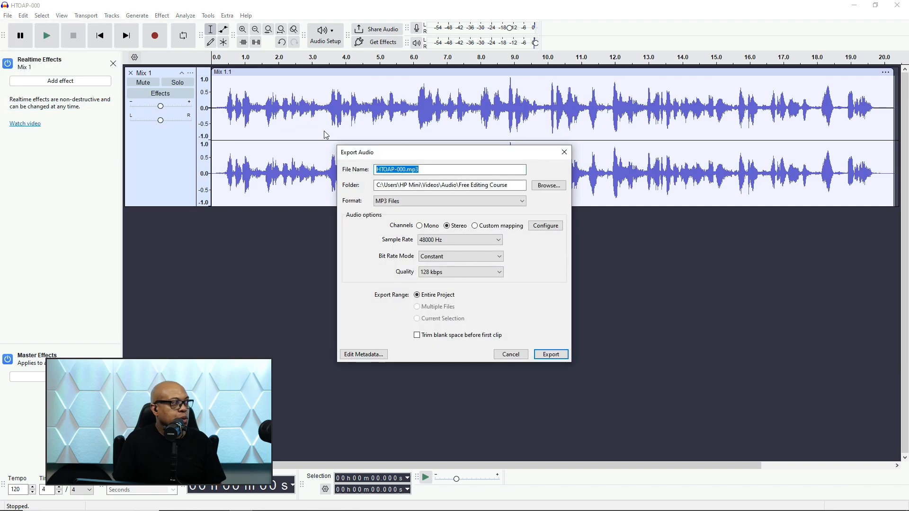
{"action": "left_click", "coordinate": [411, 202]}
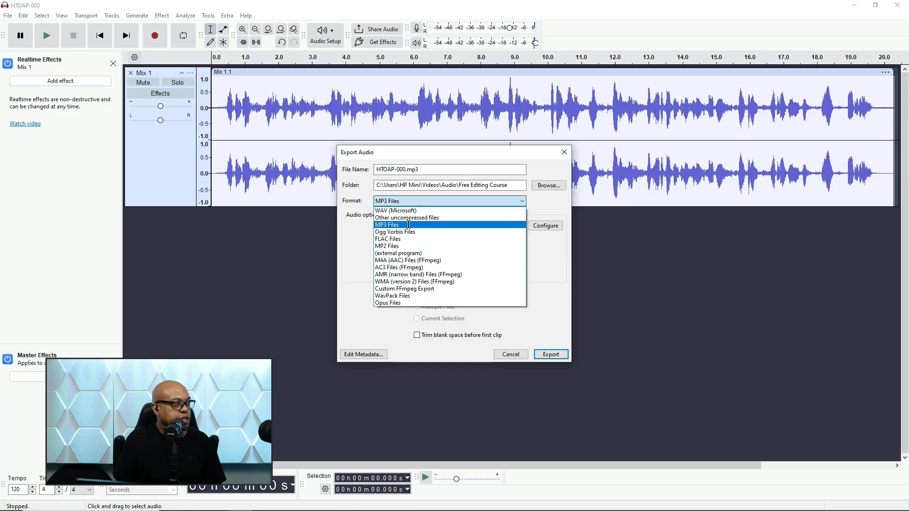
{"action": "left_click", "coordinate": [419, 200]}
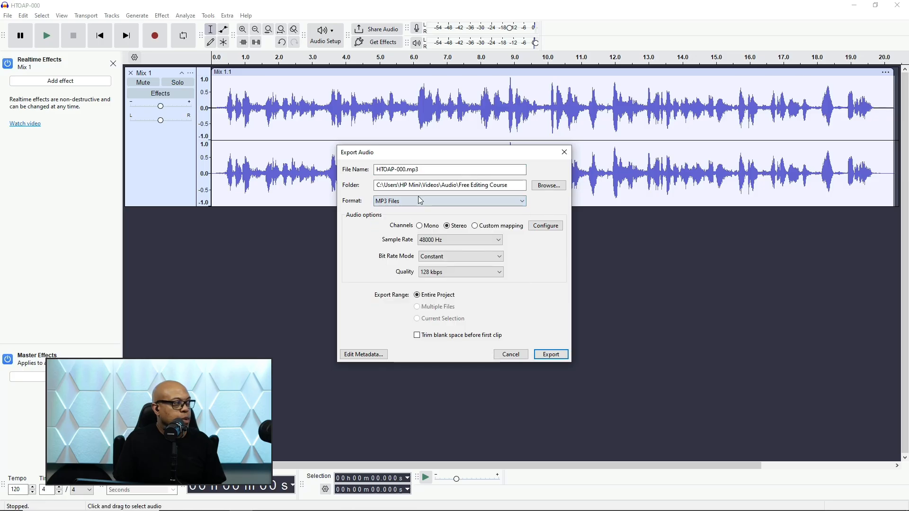
{"action": "left_click", "coordinate": [449, 274]}
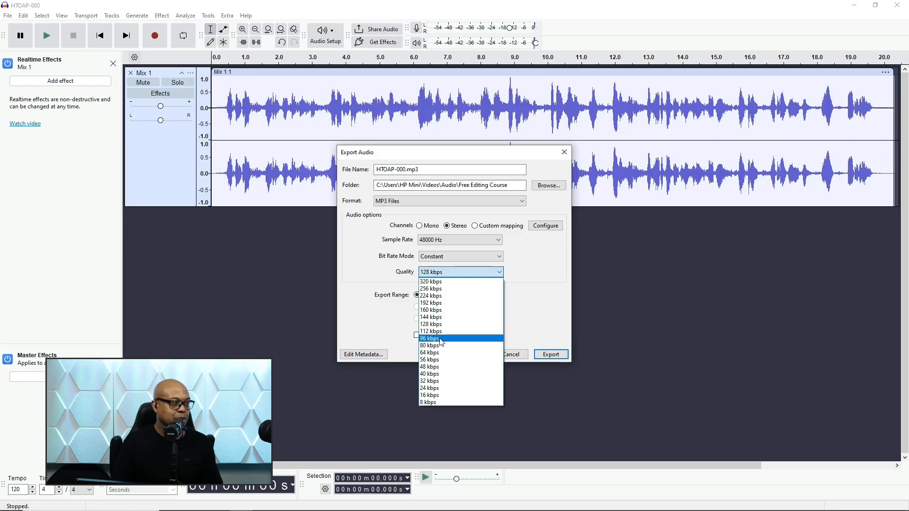
{"action": "left_click", "coordinate": [441, 274]}
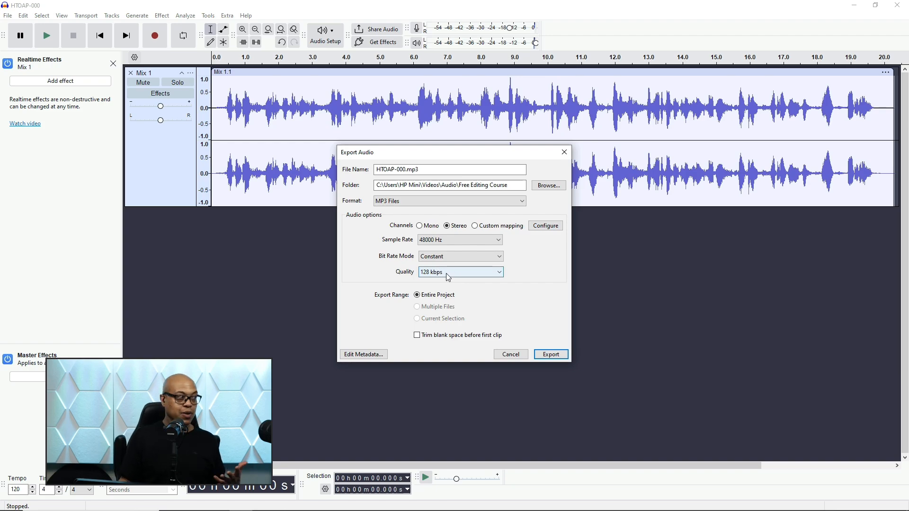
{"action": "left_click", "coordinate": [446, 273]}
{"action": "left_click", "coordinate": [449, 277]}
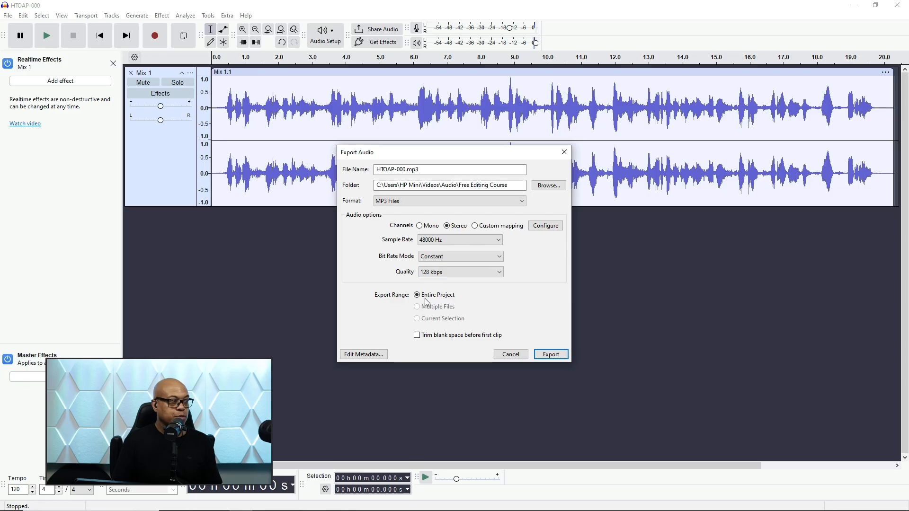
{"action": "left_click", "coordinate": [556, 357]}
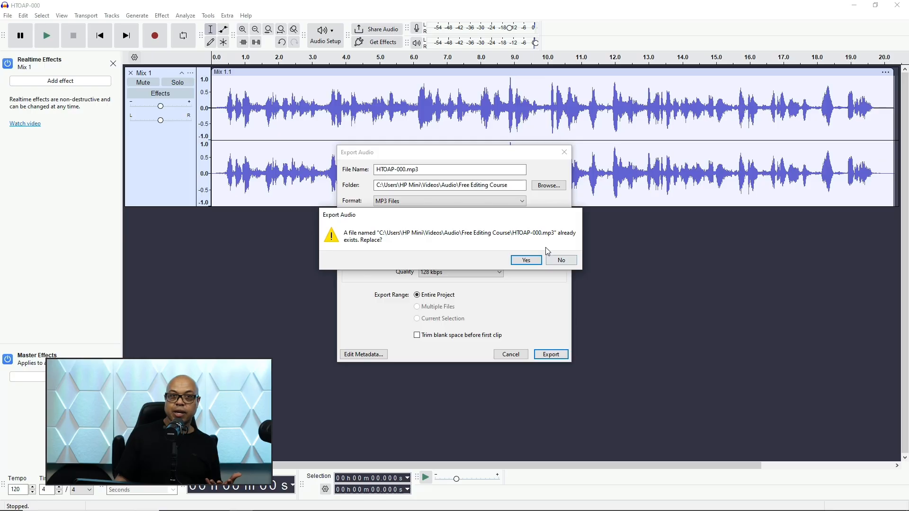
{"action": "left_click", "coordinate": [527, 260]}
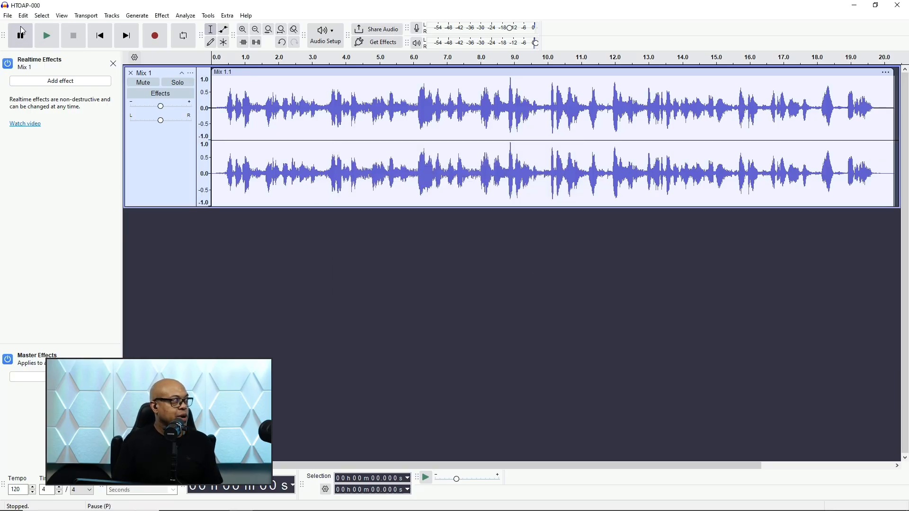
{"action": "left_click", "coordinate": [7, 16]}
{"action": "left_click", "coordinate": [448, 177]}
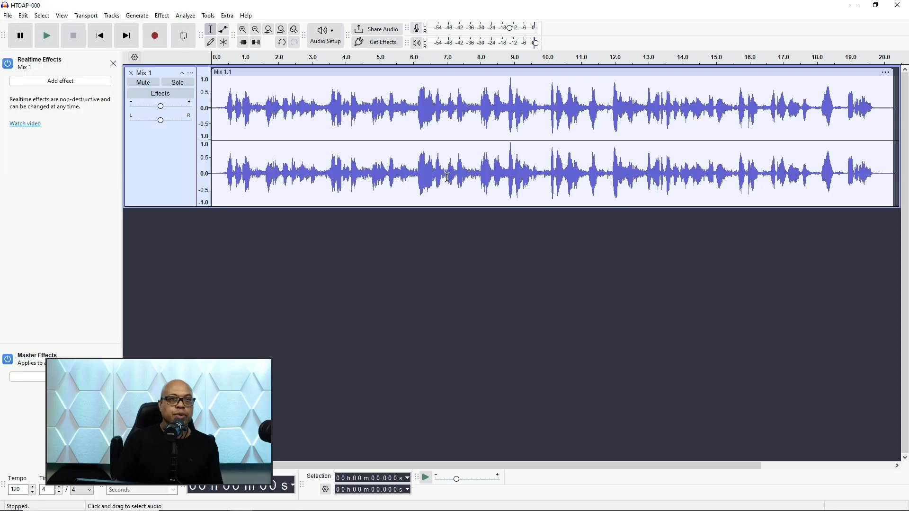
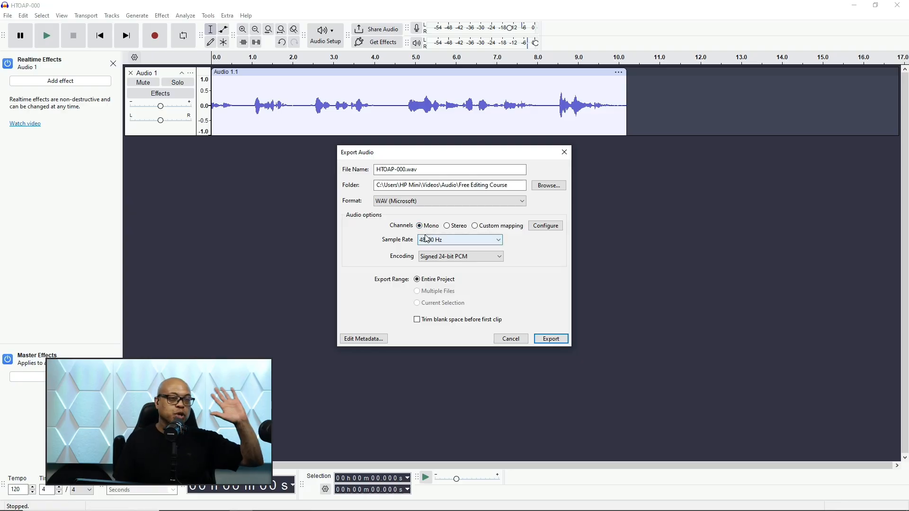
Step: Export the Audio 1 recording as HTOAP-TEST.wav in stereo at 48000 Hz with Signed 24-bit PCM encoding
{"action": "left_click", "coordinate": [447, 227]}
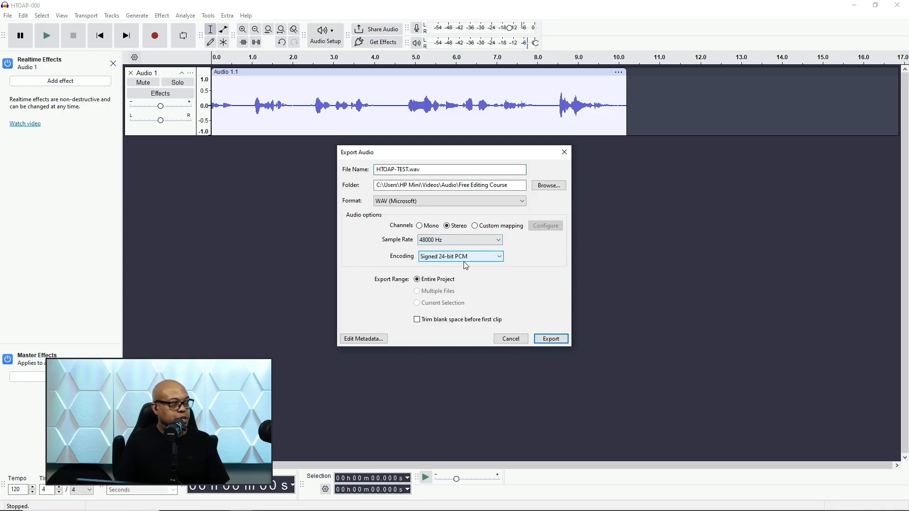
{"action": "left_click", "coordinate": [556, 339]}
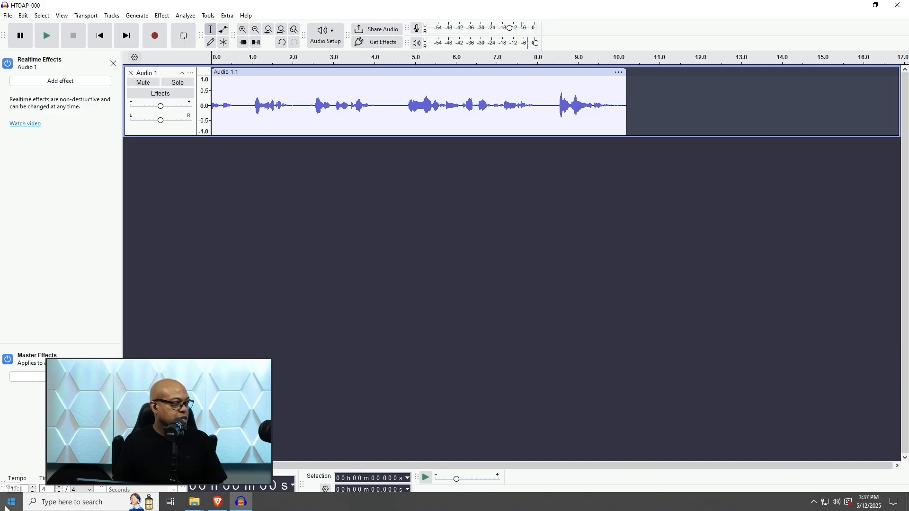
Step: Launch CN Levelator, process HTOAP-TEST from the Free Editing Course folder with it, and select the resulting HTOAP-TEST.output file
{"action": "left_click", "coordinate": [5, 507]}
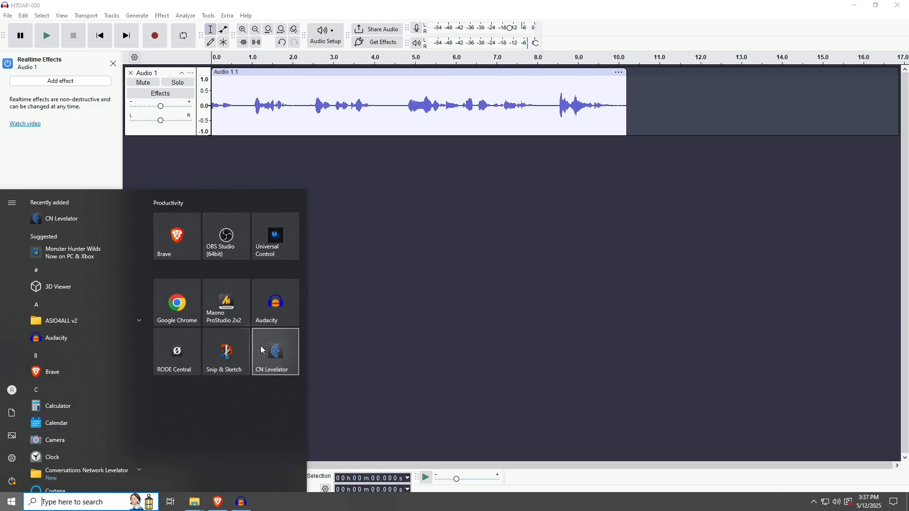
{"action": "left_click", "coordinate": [277, 357]}
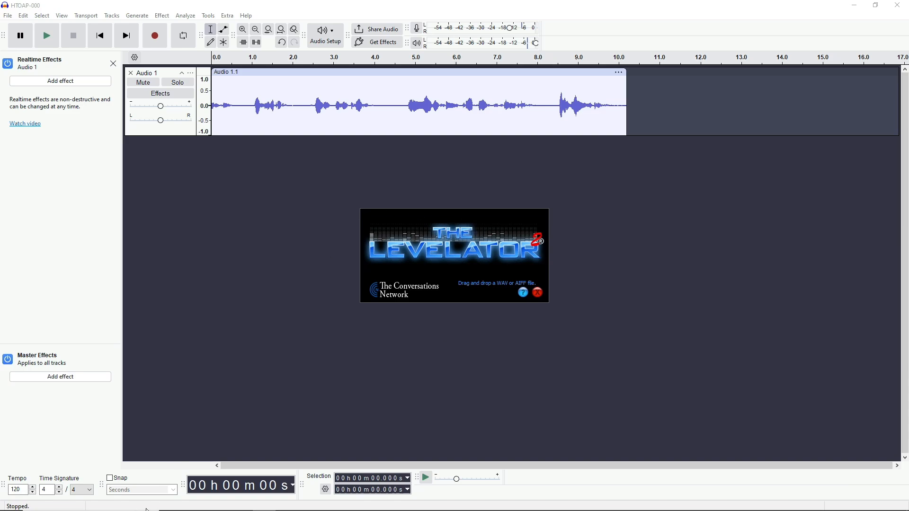
{"action": "mouse_move", "coordinate": [191, 506]}
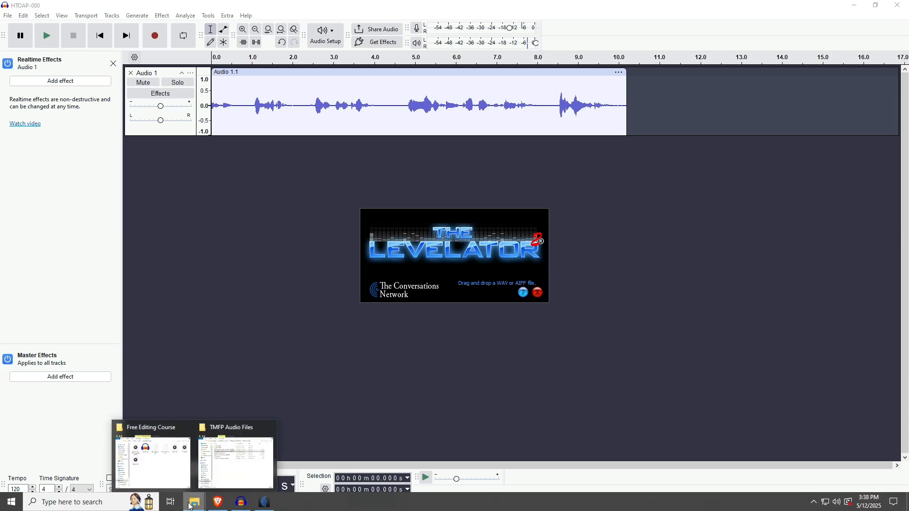
{"action": "left_click", "coordinate": [152, 461]}
{"action": "right_click", "coordinate": [294, 340]}
{"action": "left_click", "coordinate": [311, 372]}
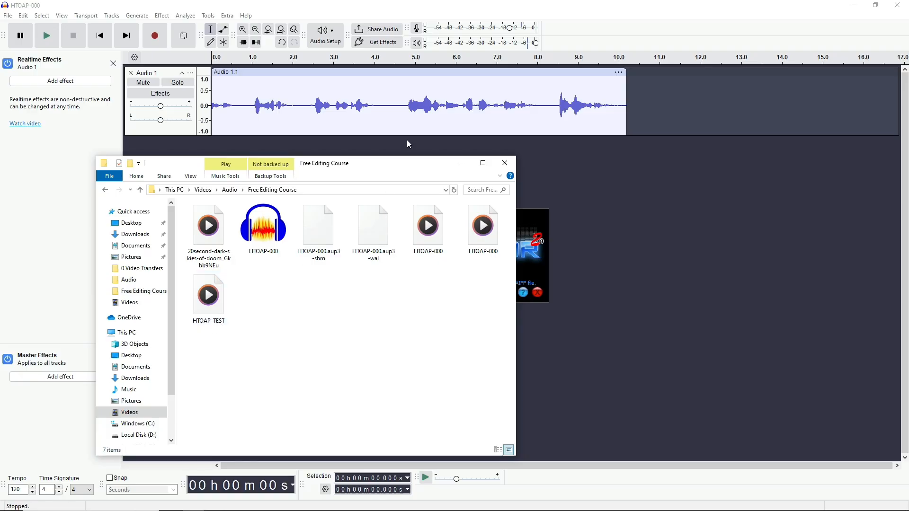
{"action": "left_click_drag", "start_coordinate": [379, 177], "coordinate": [211, 115]}
{"action": "left_click_drag", "start_coordinate": [55, 248], "coordinate": [462, 267]}
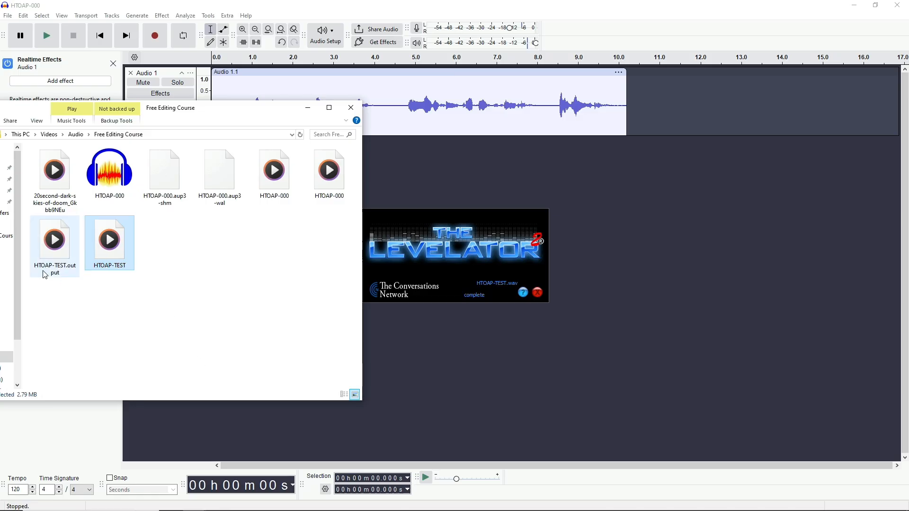
{"action": "mouse_move", "coordinate": [69, 272]}
{"action": "left_click", "coordinate": [71, 272]}
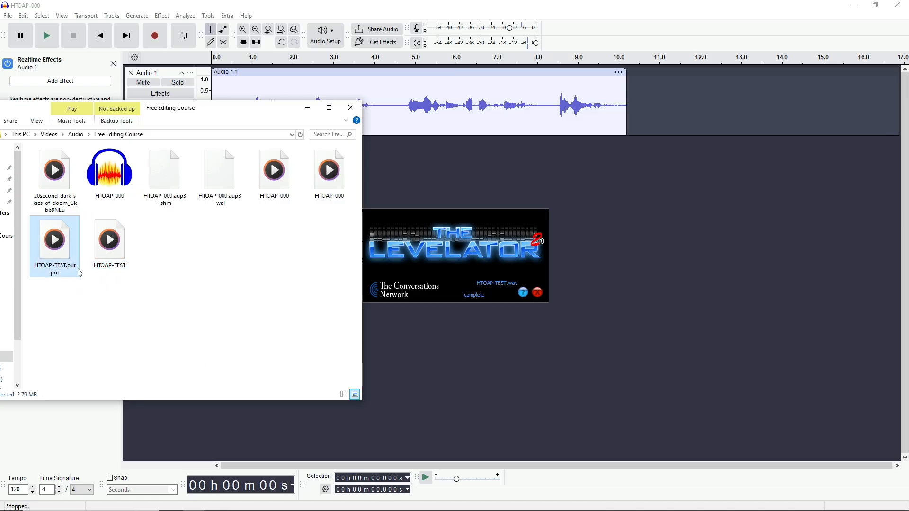
Step: Import the levelled HTOAP-TEST.output file from the Free Editing Course folder into the Audacity project
{"action": "left_click", "coordinate": [7, 16]}
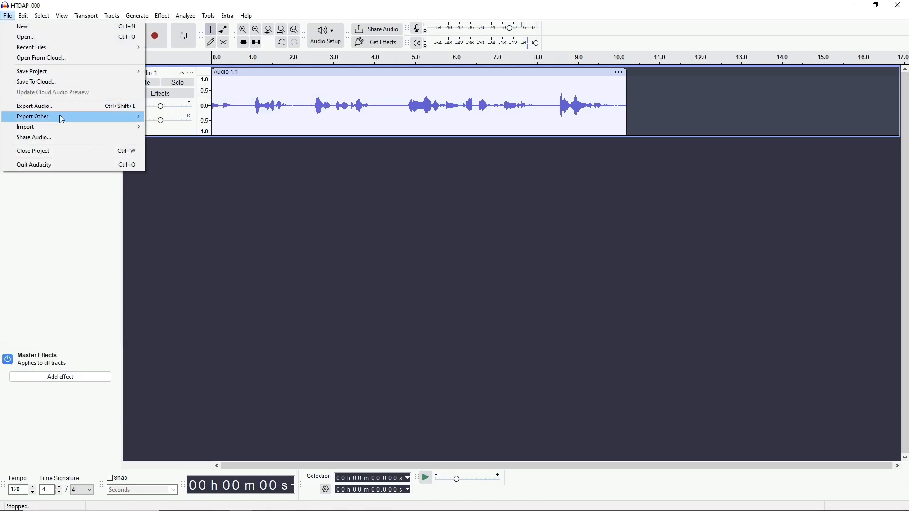
{"action": "mouse_move", "coordinate": [65, 125]}
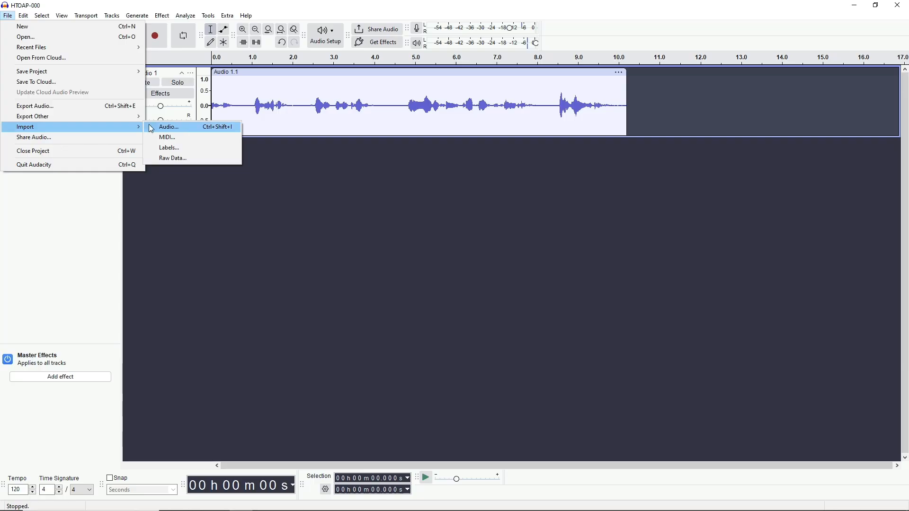
{"action": "left_click", "coordinate": [163, 127]}
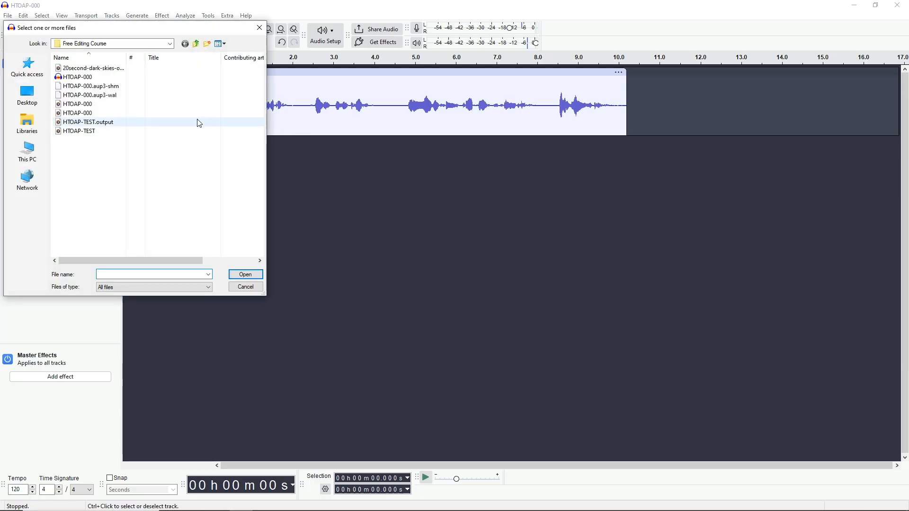
{"action": "double_click", "coordinate": [95, 122]}
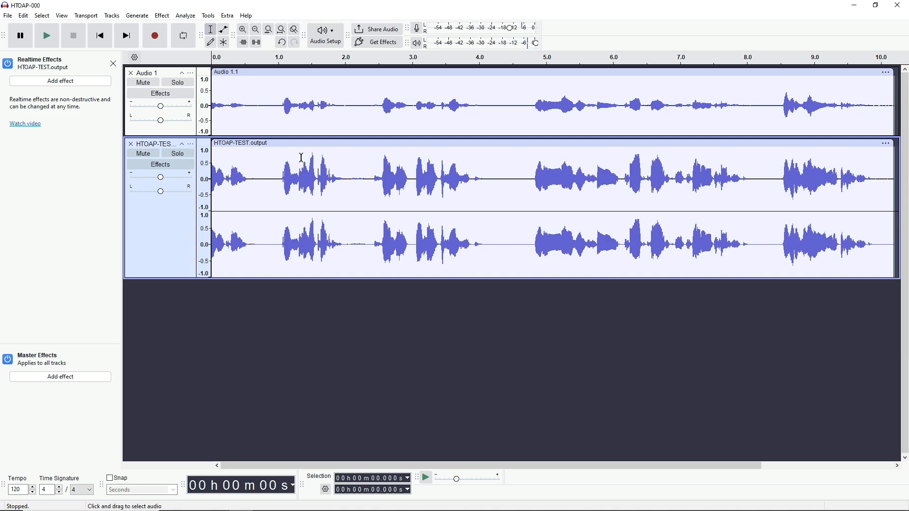
Step: Mute Audio 1, solo the HTOAP-TEST.output track, and play it from the start
{"action": "left_click", "coordinate": [151, 84]}
{"action": "left_click", "coordinate": [178, 153]}
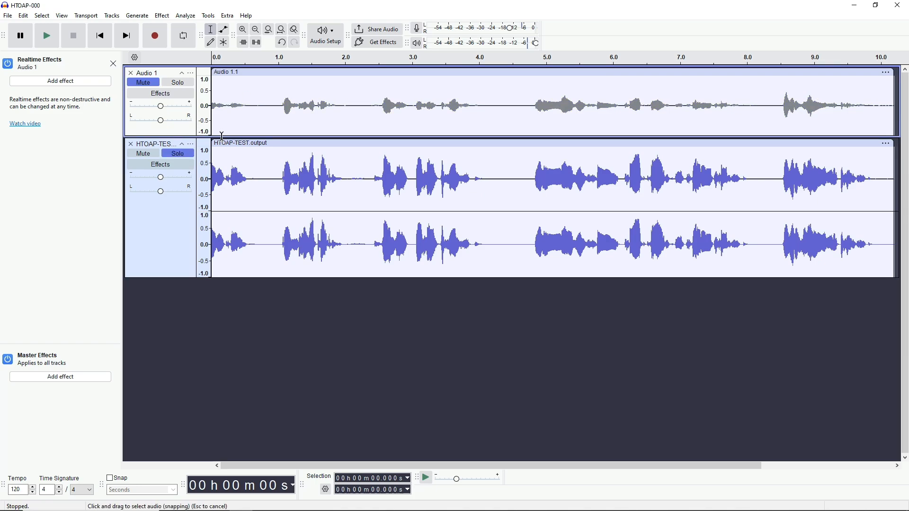
{"action": "key", "text": "space"}
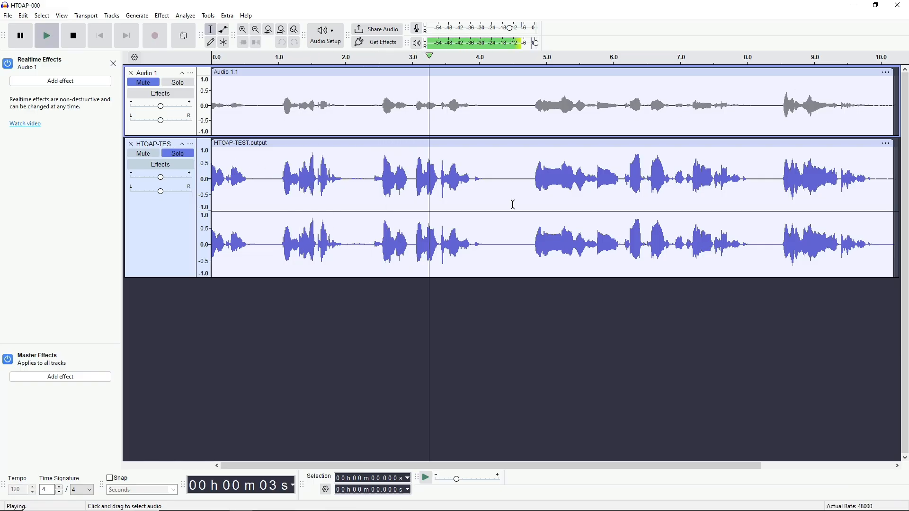
{"action": "key", "text": "space"}
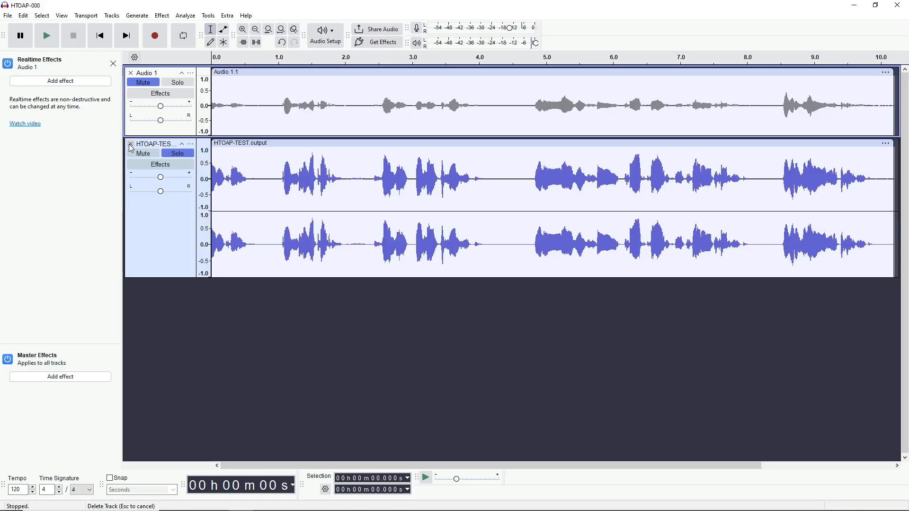
Step: Delete the HTOAP-TEST.output track, then unmute Audio 1 and make its track taller
{"action": "left_click", "coordinate": [131, 148]}
{"action": "left_click_drag", "start_coordinate": [284, 137], "coordinate": [284, 220]}
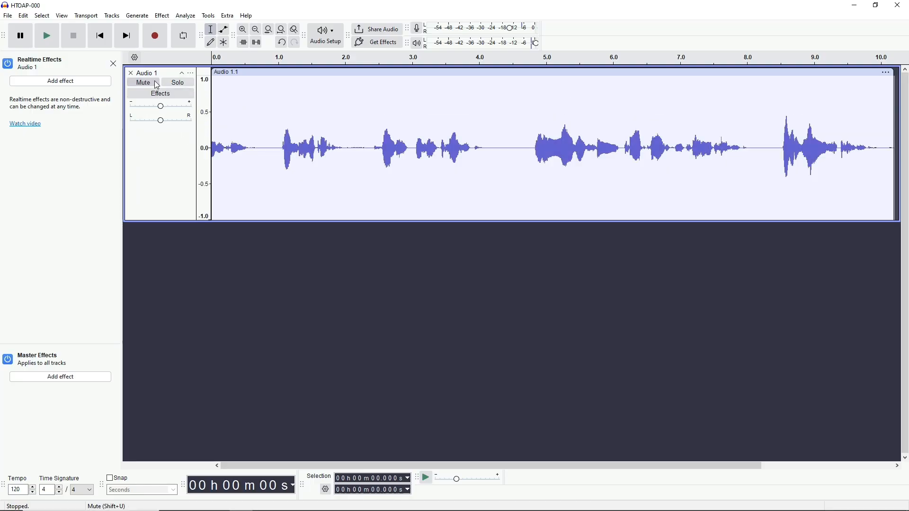
Step: Amplify the first 4.127 seconds of Audio 1 by -11.5 dB to make that section much quieter
{"action": "left_click_drag", "start_coordinate": [492, 161], "coordinate": [321, 156]}
{"action": "left_click_drag", "start_coordinate": [488, 153], "coordinate": [211, 156]}
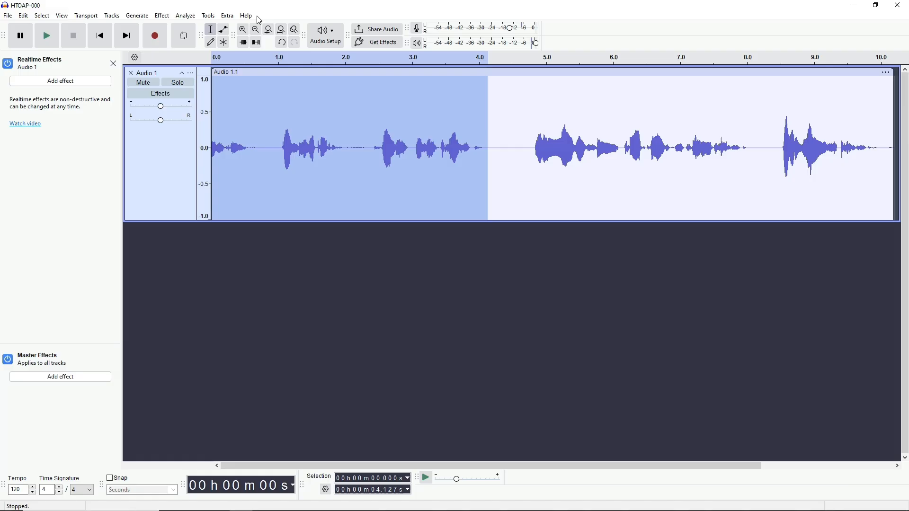
{"action": "left_click", "coordinate": [162, 15]}
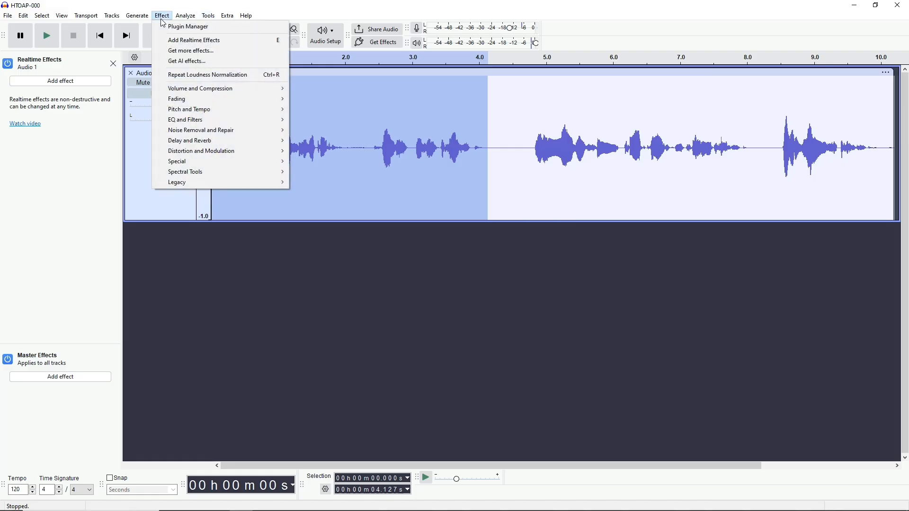
{"action": "mouse_move", "coordinate": [199, 91]}
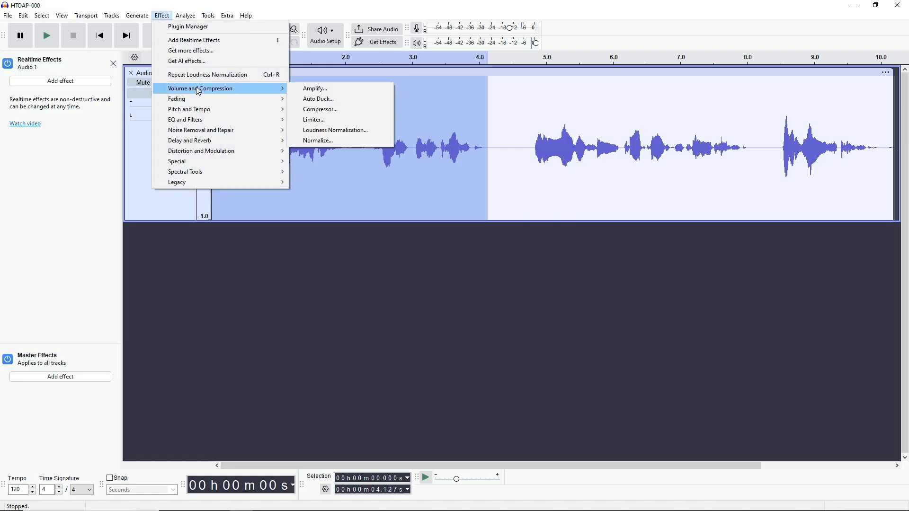
{"action": "left_click", "coordinate": [310, 89]}
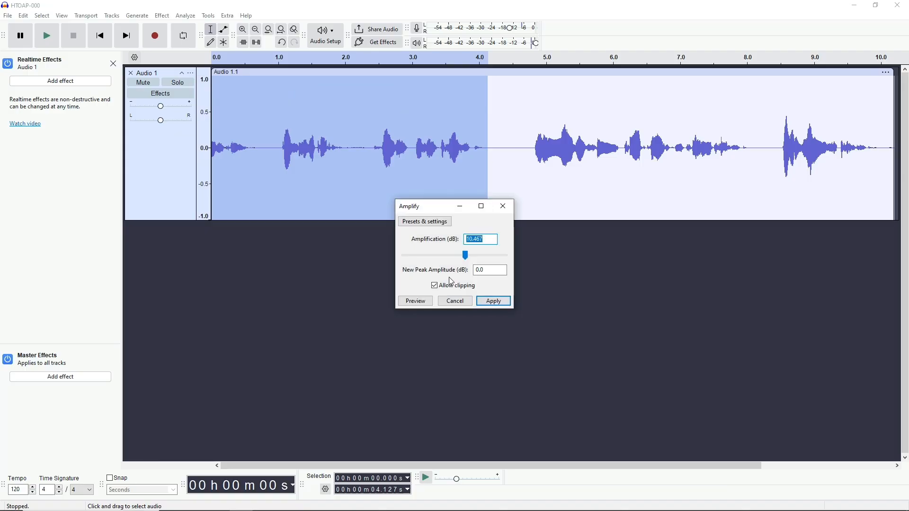
{"action": "left_click_drag", "start_coordinate": [463, 258], "coordinate": [441, 260]}
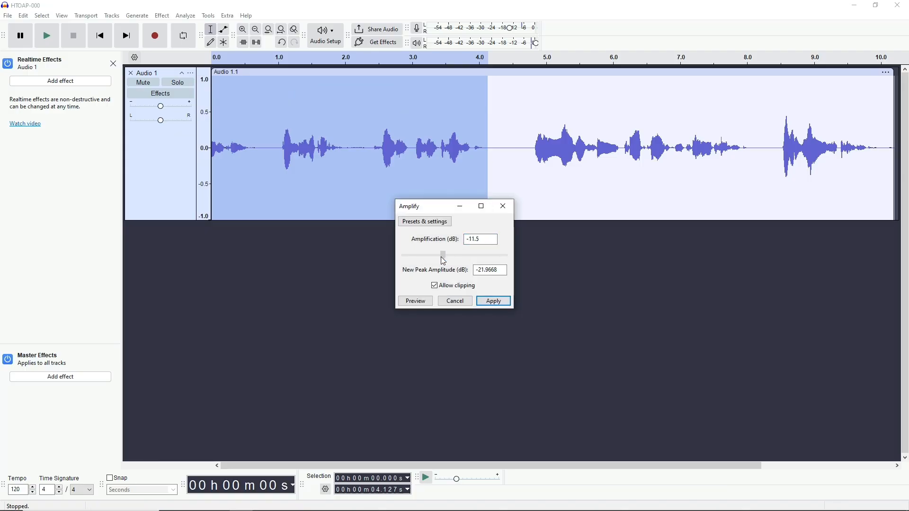
{"action": "left_click", "coordinate": [493, 301]}
{"action": "left_click", "coordinate": [501, 215]}
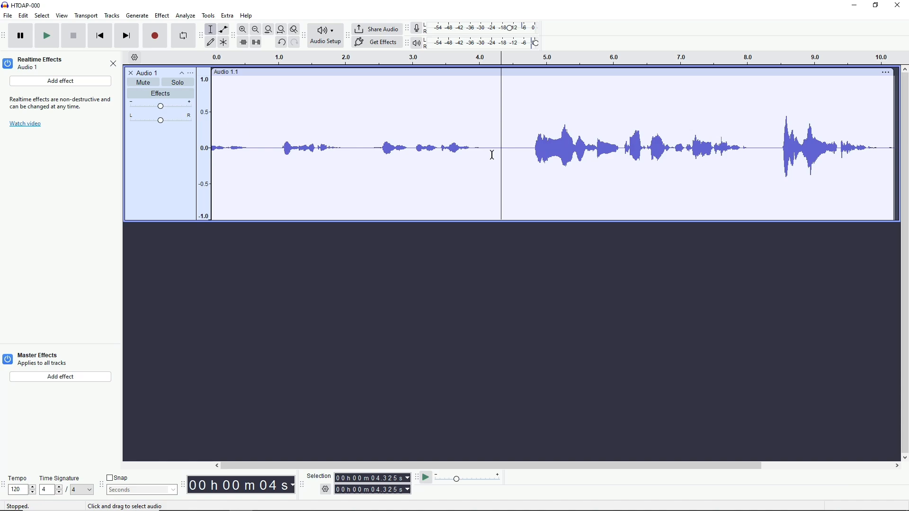
{"action": "left_click_drag", "start_coordinate": [505, 152], "coordinate": [160, 154]}
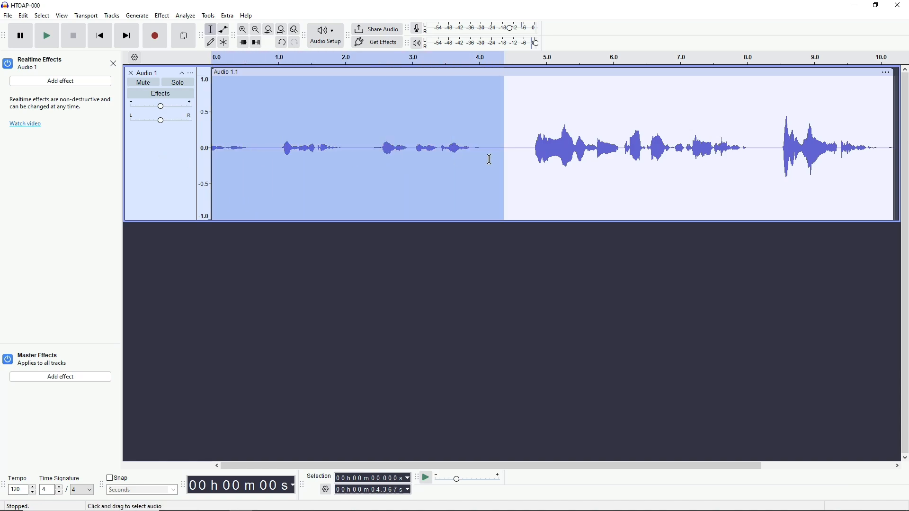
{"action": "left_click", "coordinate": [507, 158]}
{"action": "left_click_drag", "start_coordinate": [507, 158], "coordinate": [169, 142]}
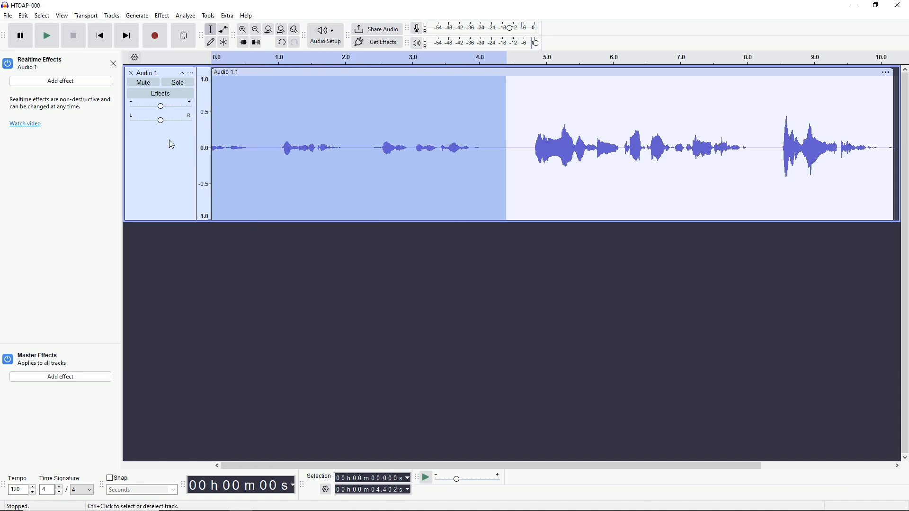
{"action": "left_click", "coordinate": [505, 147]}
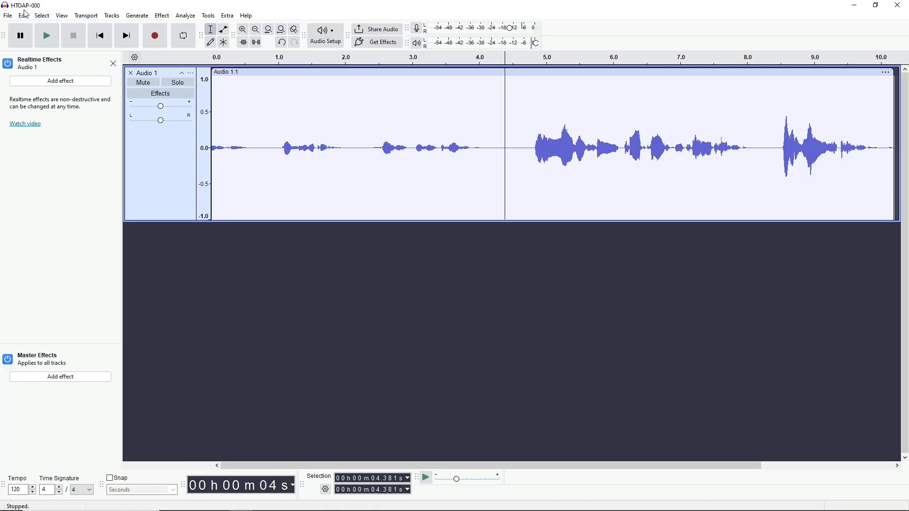
Step: Export the entire project as HTOAP-LEV.wav in mono at 48000 Hz with Signed 24-bit PCM encoding
{"action": "left_click", "coordinate": [8, 15]}
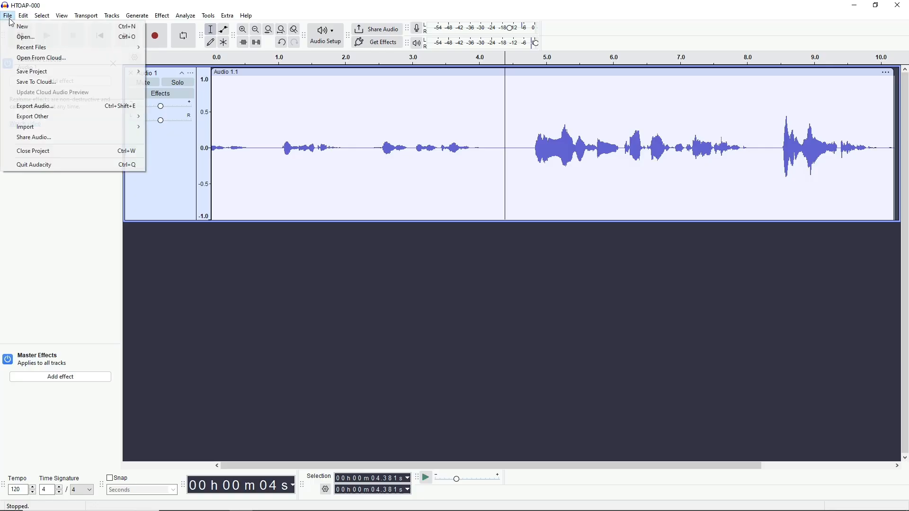
{"action": "left_click", "coordinate": [46, 107]}
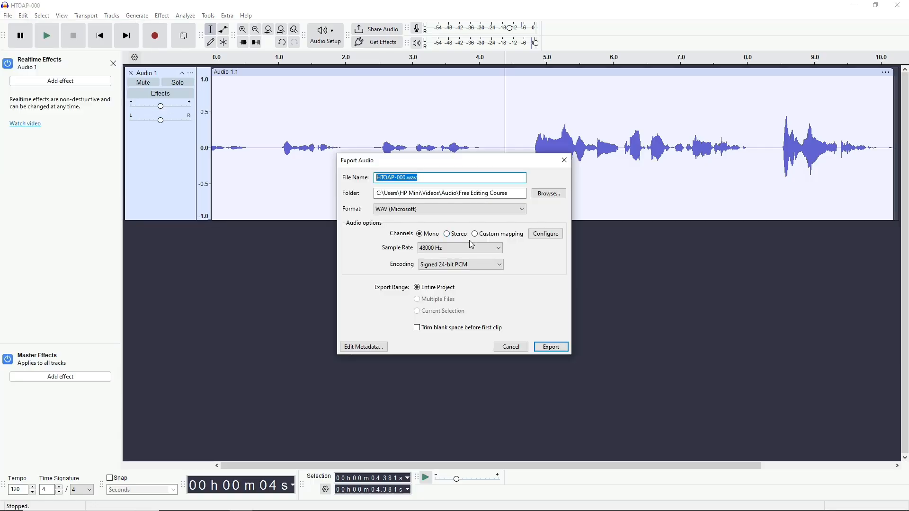
{"action": "left_click", "coordinate": [410, 178]}
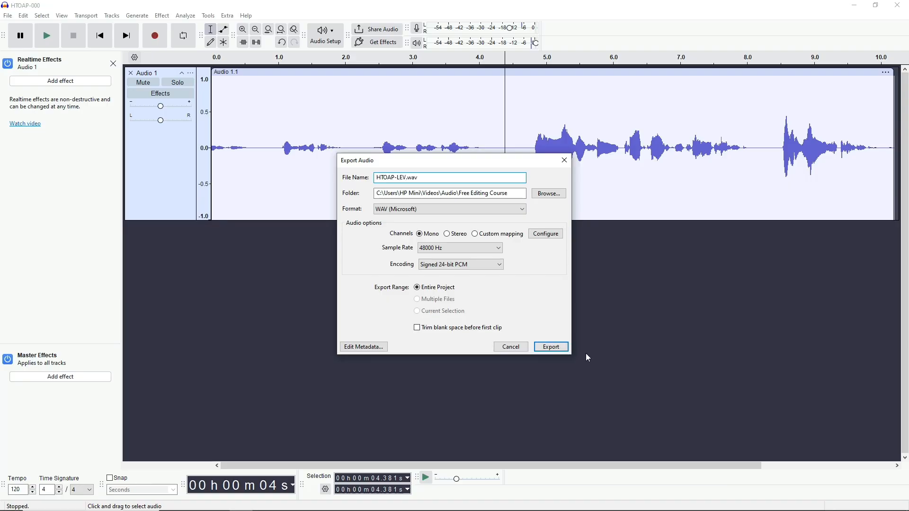
{"action": "left_click", "coordinate": [550, 347]}
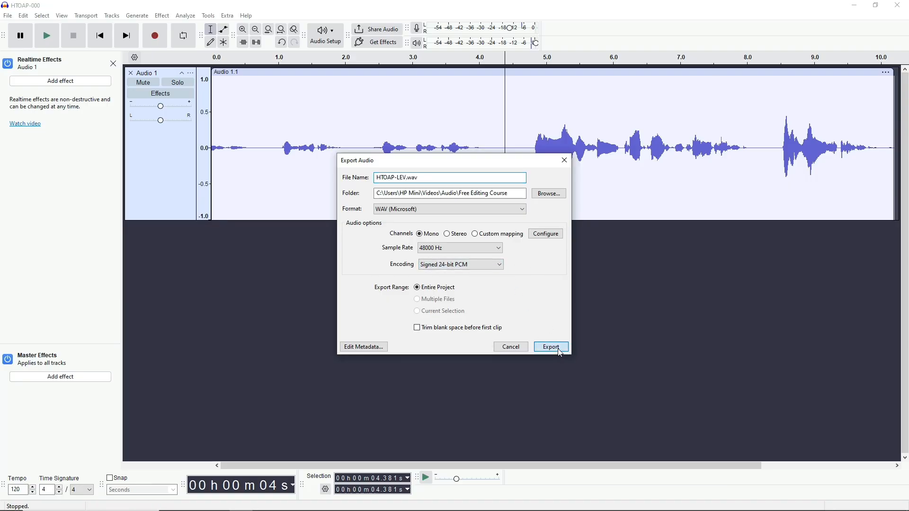
Step: Switch to Levelator and process HTOAP-LEV from the Free Editing Course folder with it
{"action": "mouse_move", "coordinate": [233, 493]}
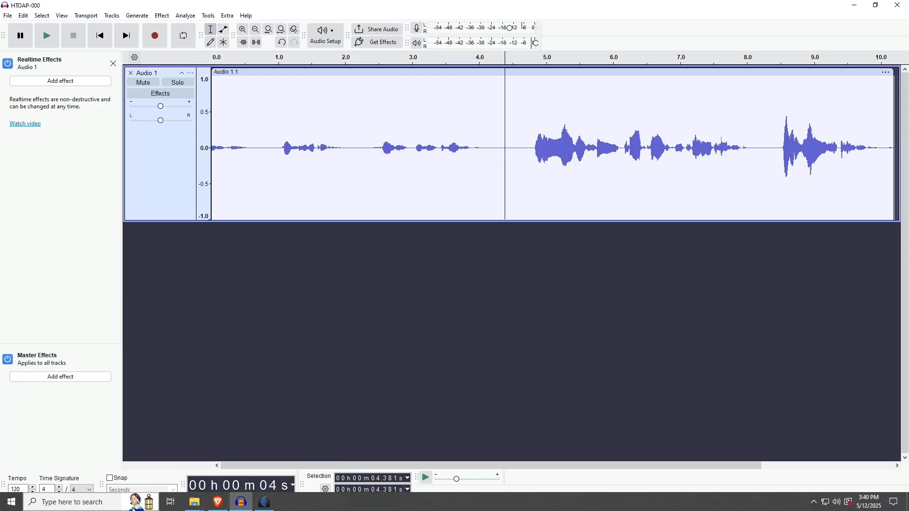
{"action": "left_click", "coordinate": [264, 502]}
{"action": "mouse_move", "coordinate": [199, 505]}
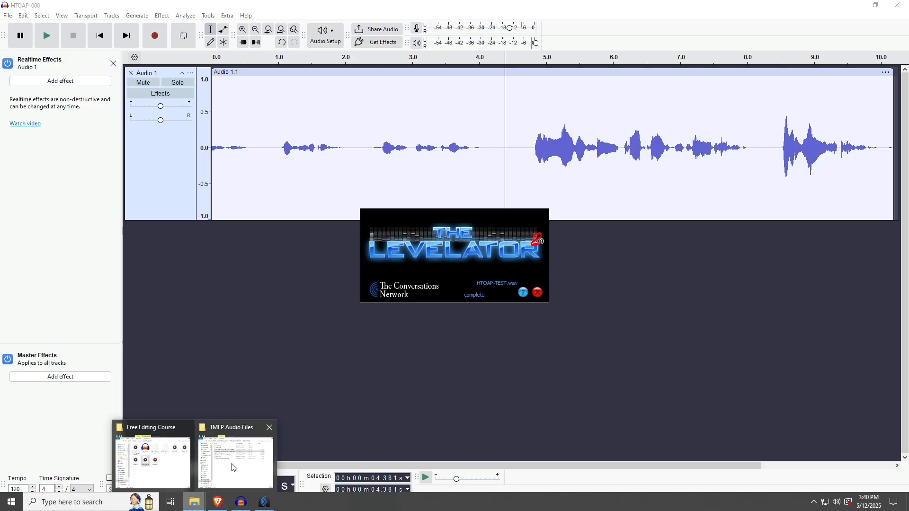
{"action": "left_click", "coordinate": [153, 461]}
{"action": "left_click_drag", "start_coordinate": [54, 241], "coordinate": [472, 256]}
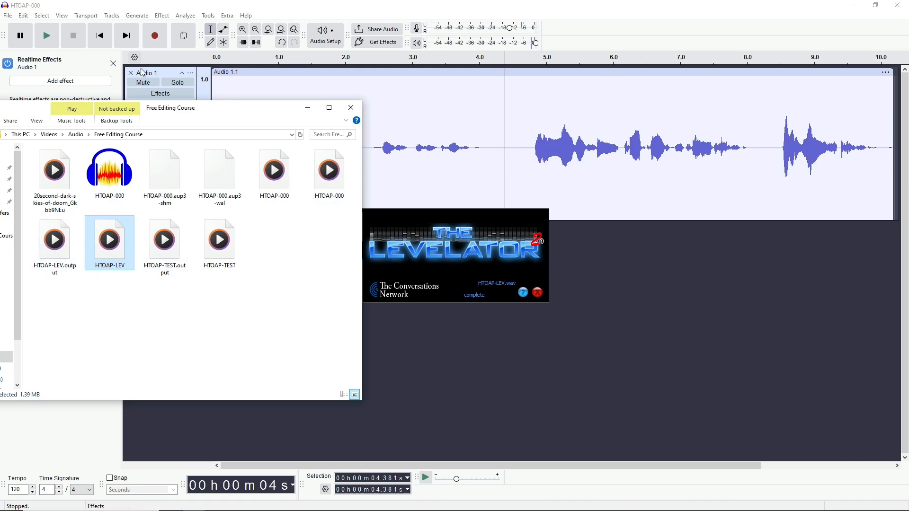
Step: Switch back to Audacity and import the levelled HTOAP-LEV.output file below Audio 1
{"action": "left_click", "coordinate": [7, 16]}
{"action": "left_click", "coordinate": [8, 16]}
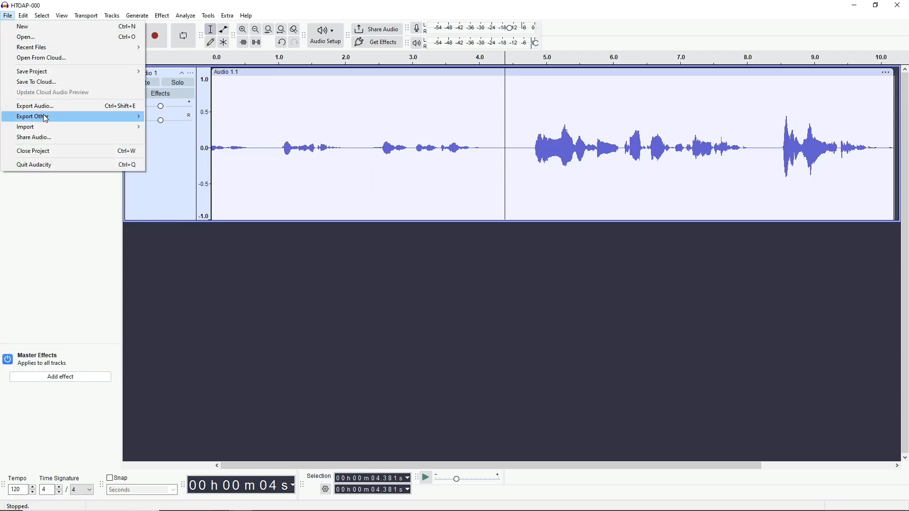
{"action": "mouse_move", "coordinate": [54, 132]}
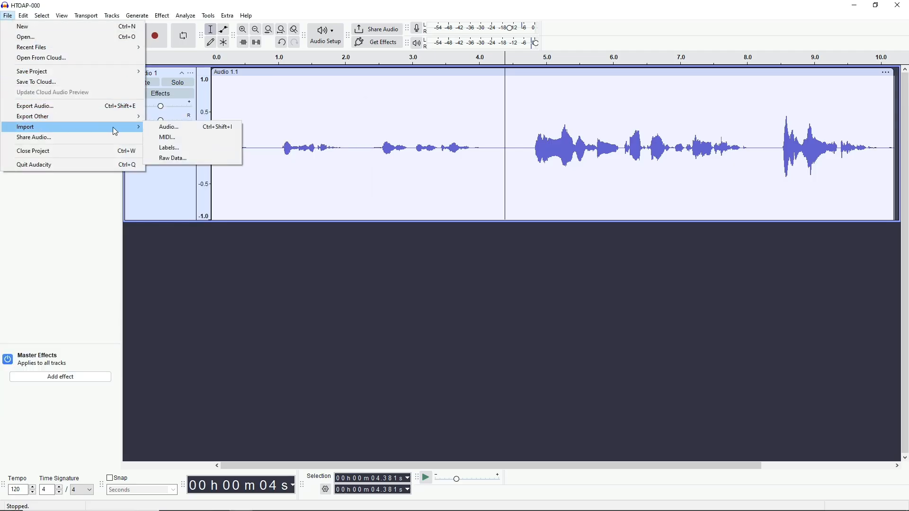
{"action": "left_click", "coordinate": [162, 127]}
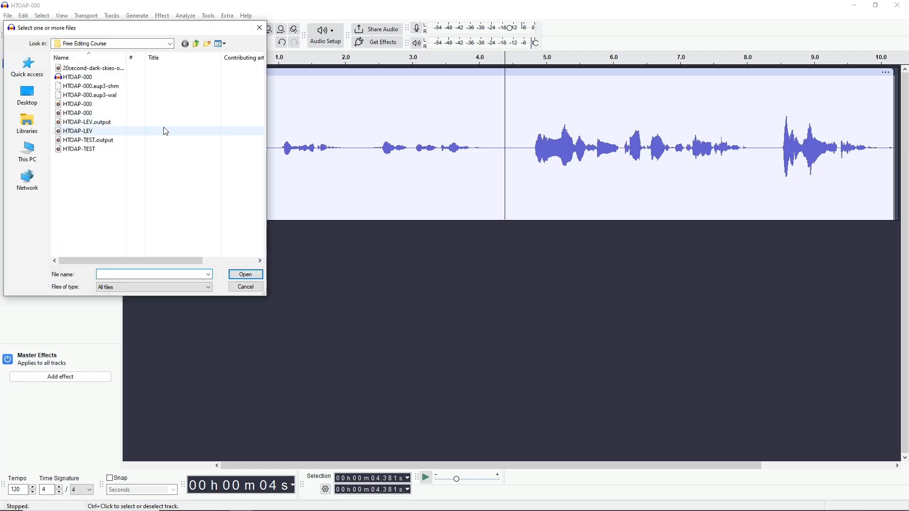
{"action": "left_click", "coordinate": [116, 122]}
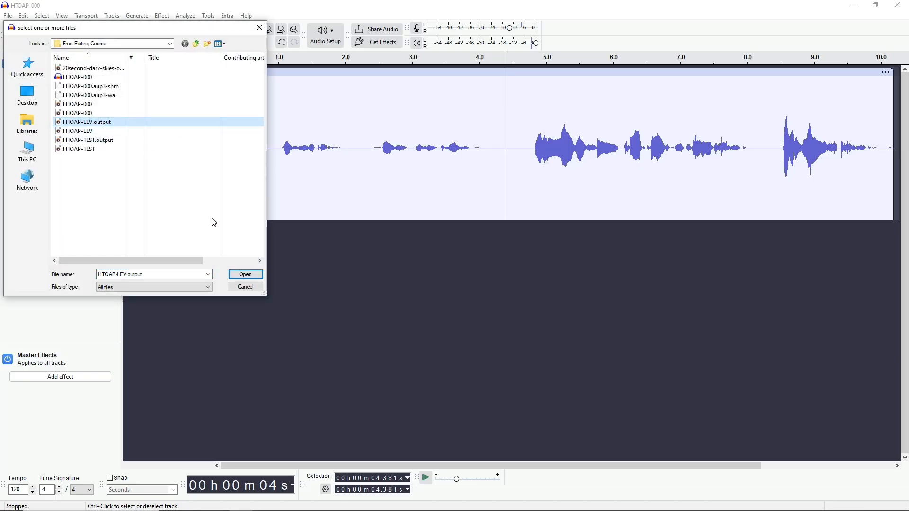
{"action": "left_click", "coordinate": [245, 274]}
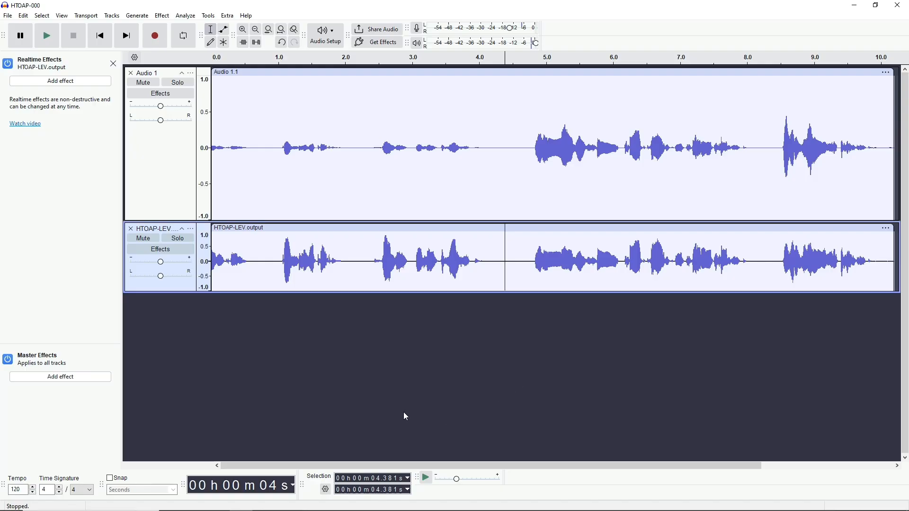
Step: Make the HTOAP-LEV.output track slightly taller and select its entire clip
{"action": "left_click_drag", "start_coordinate": [365, 293], "coordinate": [385, 352]}
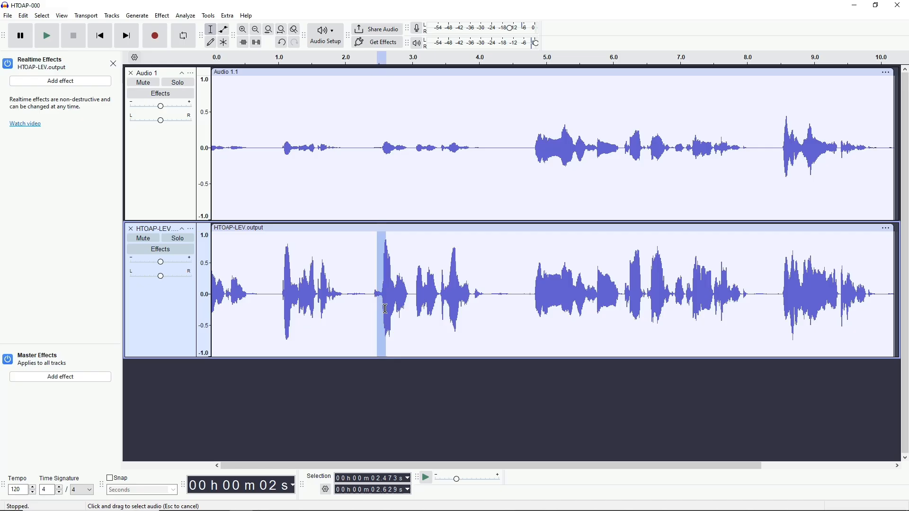
{"action": "left_click", "coordinate": [416, 355]}
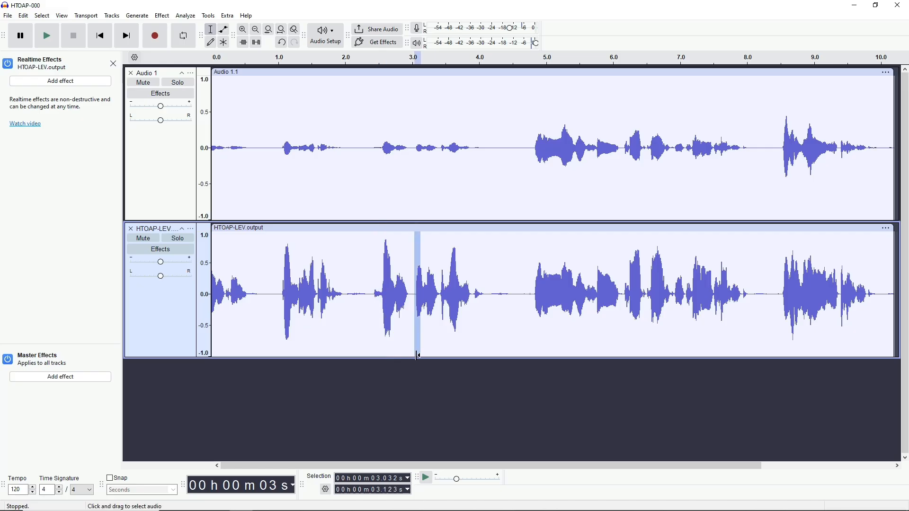
{"action": "left_click", "coordinate": [427, 356]}
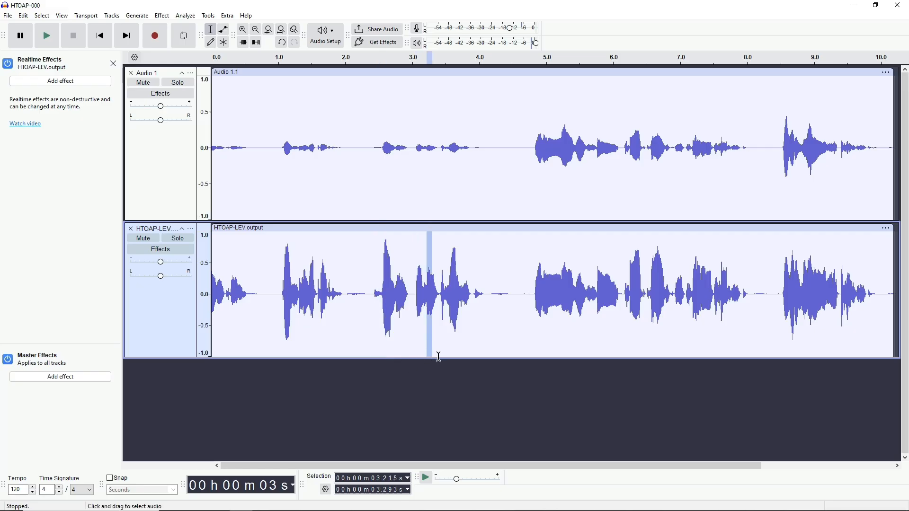
{"action": "left_click_drag", "start_coordinate": [442, 355], "coordinate": [564, 134]}
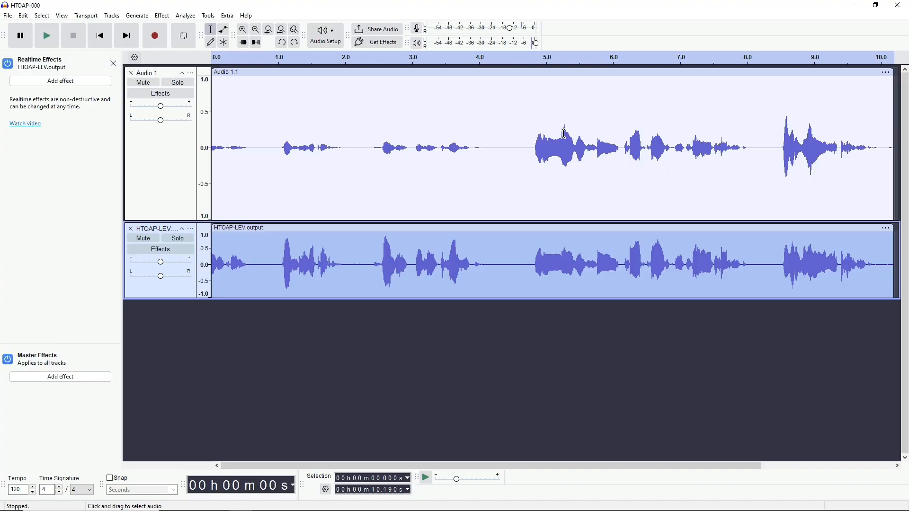